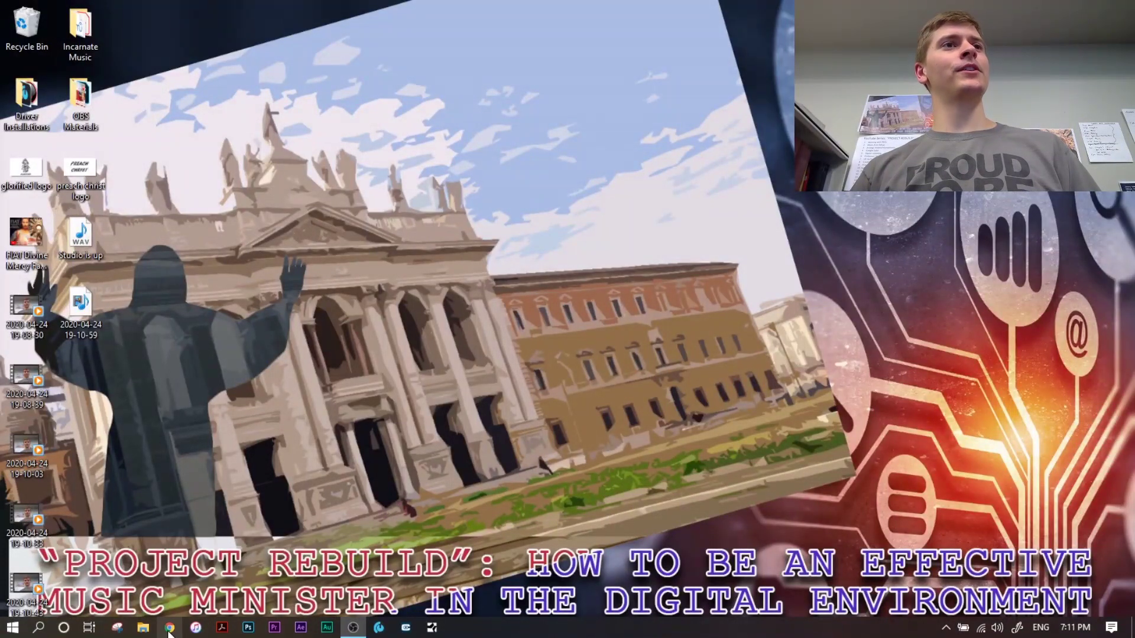
Load adobe.com in Chrome and show its Creative Cloud plans and products overview
{"action": "left_click", "coordinate": [170, 629]}
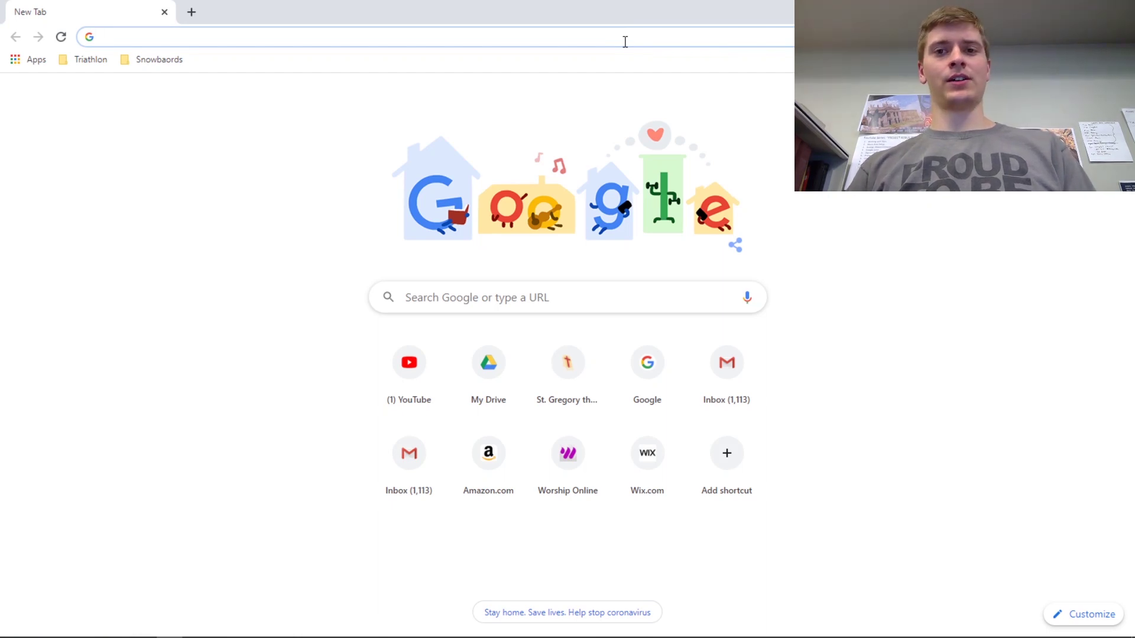
{"action": "type", "text": "adobe."}
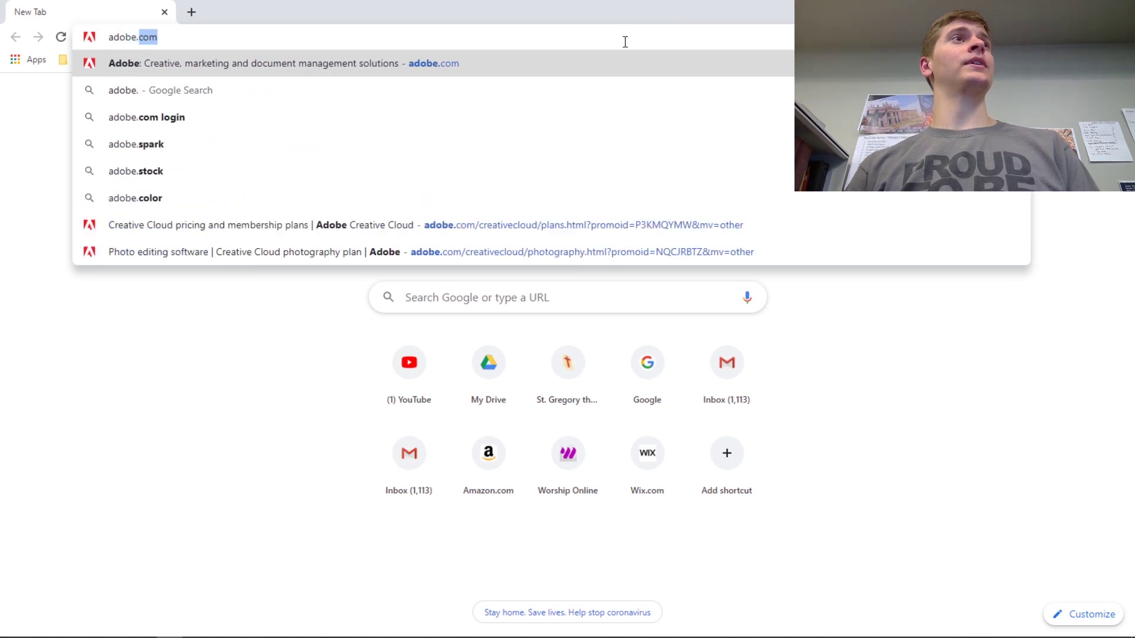
{"action": "key", "text": "Return"}
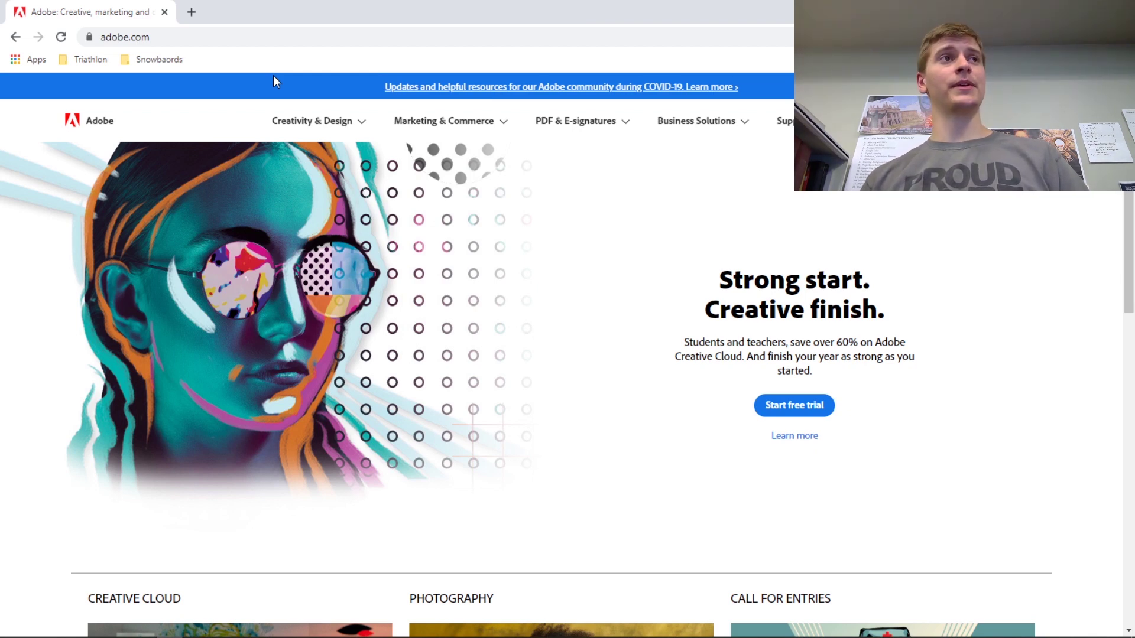
{"action": "left_click", "coordinate": [358, 126]}
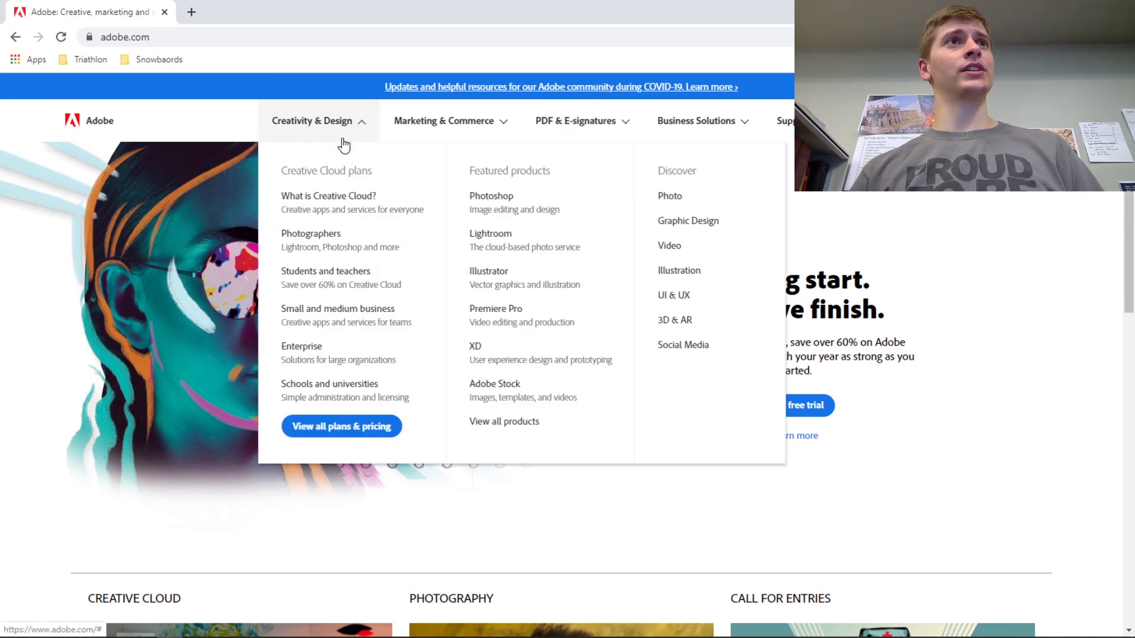
{"action": "left_click", "coordinate": [362, 432]}
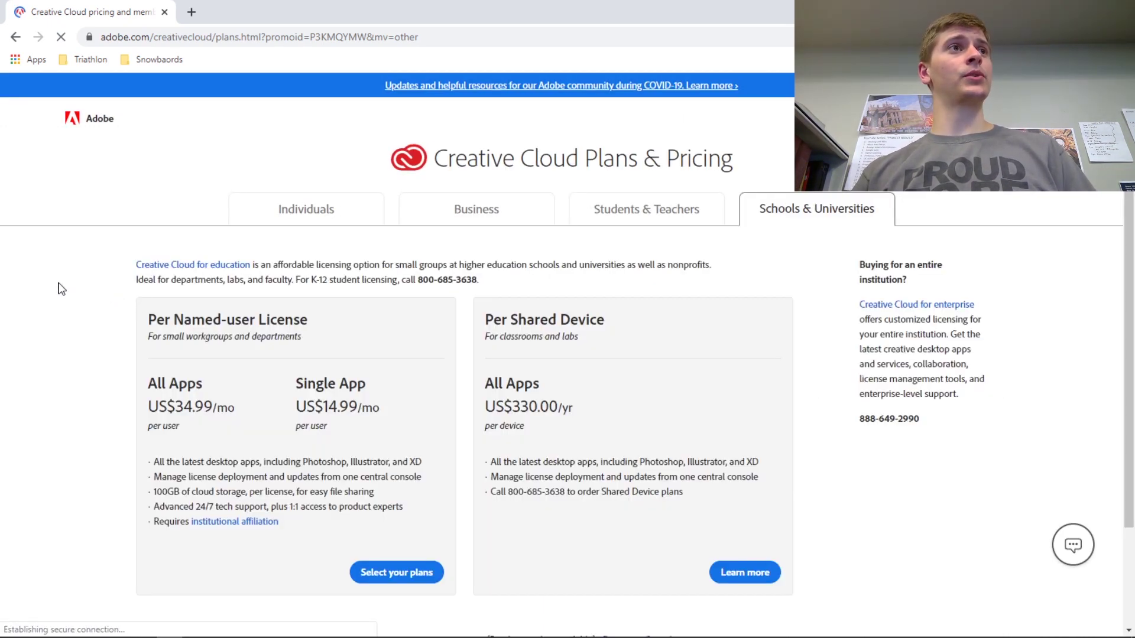
{"action": "scroll", "coordinate": [82, 366], "scroll_direction": "down", "scroll_amount": 1}
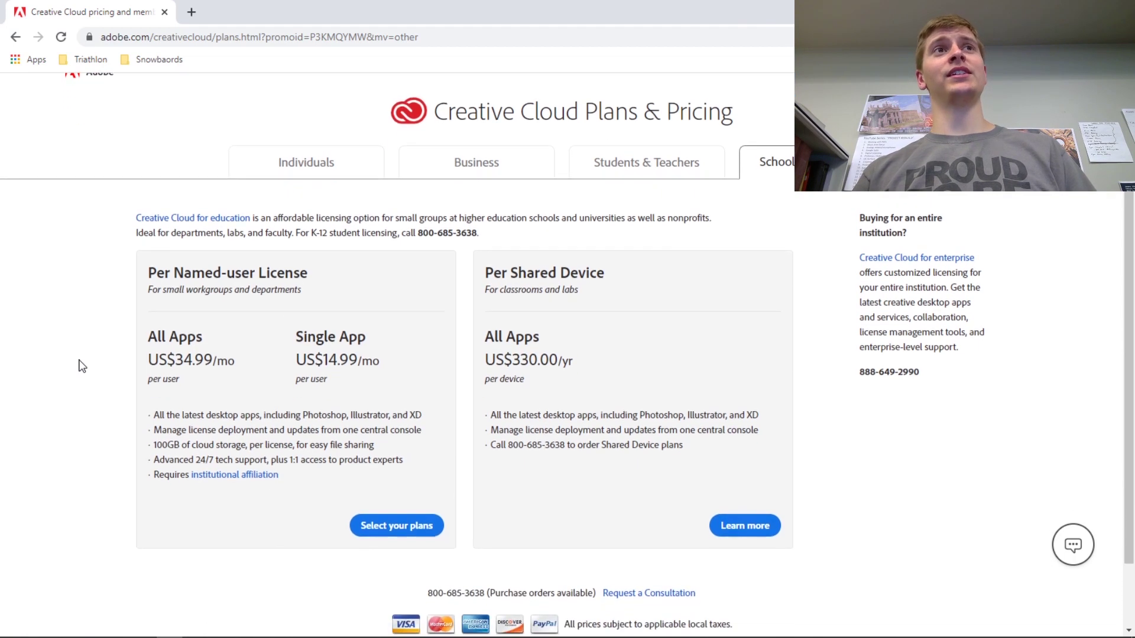
{"action": "scroll", "coordinate": [83, 365], "scroll_direction": "down", "scroll_amount": 1}
{"action": "scroll", "coordinate": [83, 366], "scroll_direction": "up", "scroll_amount": 3}
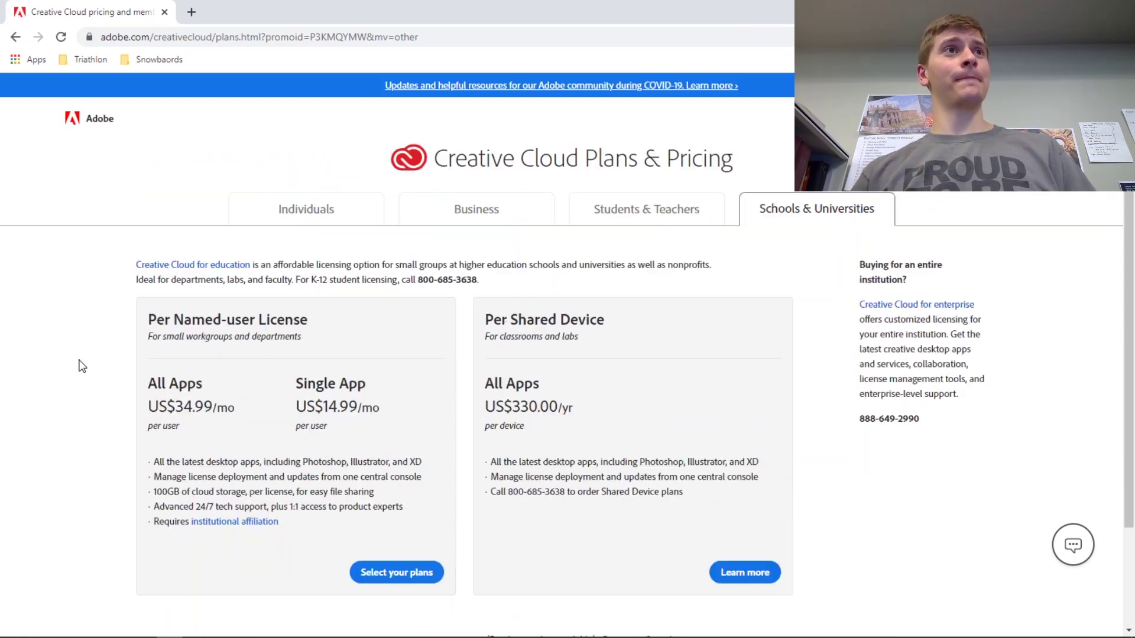
{"action": "scroll", "coordinate": [82, 366], "scroll_direction": "down", "scroll_amount": 2}
{"action": "scroll", "coordinate": [82, 366], "scroll_direction": "up", "scroll_amount": 2}
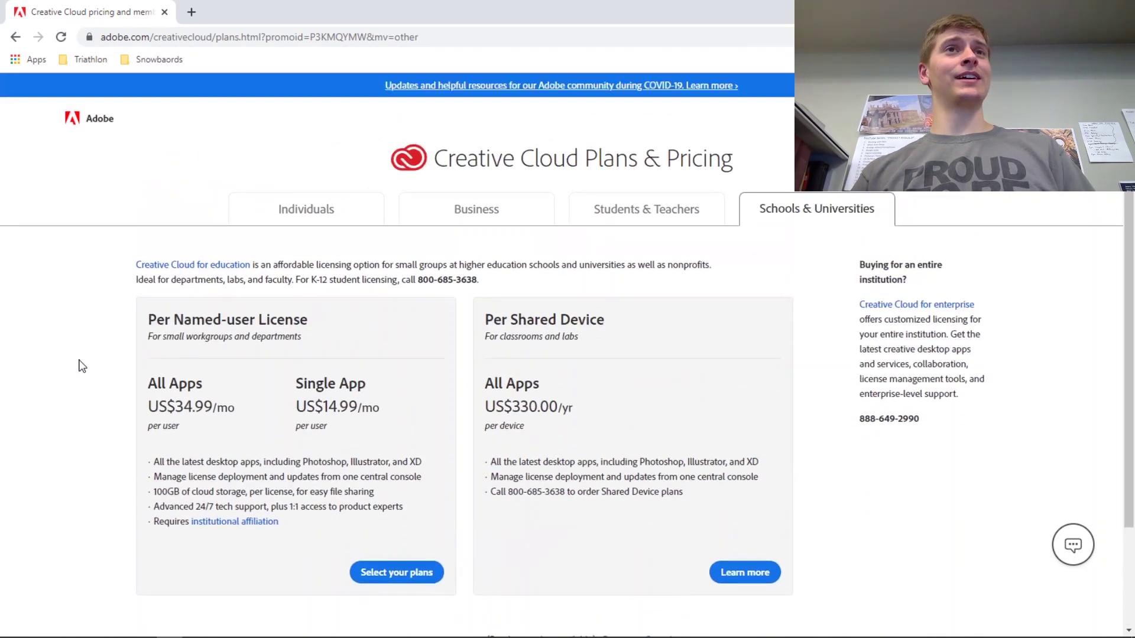
{"action": "scroll", "coordinate": [82, 366], "scroll_direction": "down", "scroll_amount": 2}
{"action": "scroll", "coordinate": [82, 366], "scroll_direction": "up", "scroll_amount": 2}
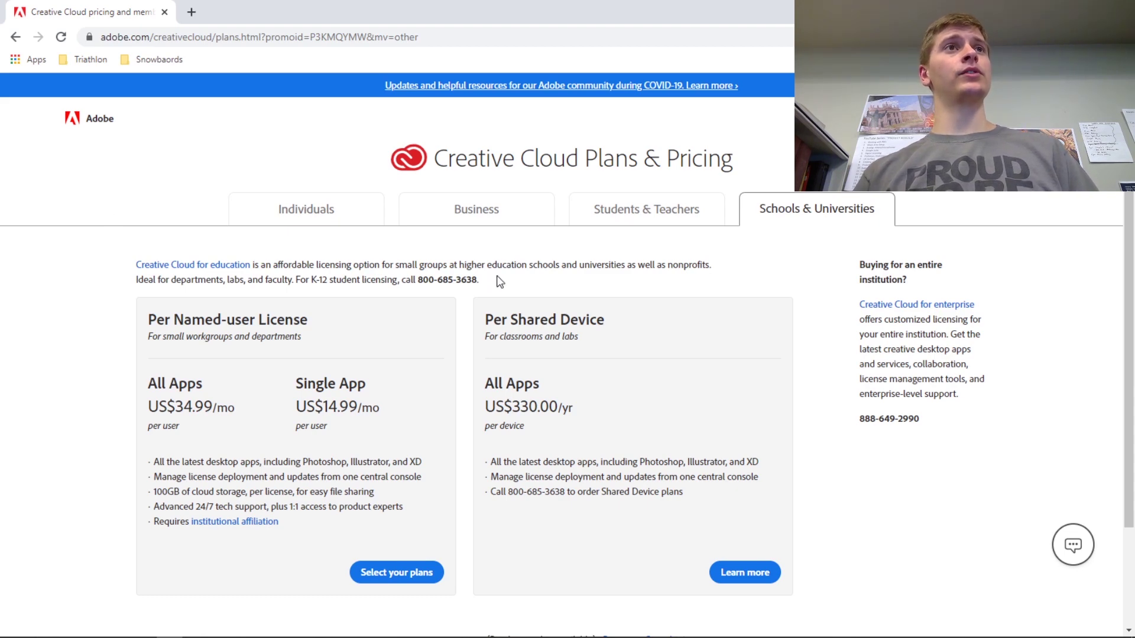
{"action": "left_click", "coordinate": [627, 219]}
{"action": "scroll", "coordinate": [332, 447], "scroll_direction": "down", "scroll_amount": 2}
{"action": "scroll", "coordinate": [332, 447], "scroll_direction": "up", "scroll_amount": 2}
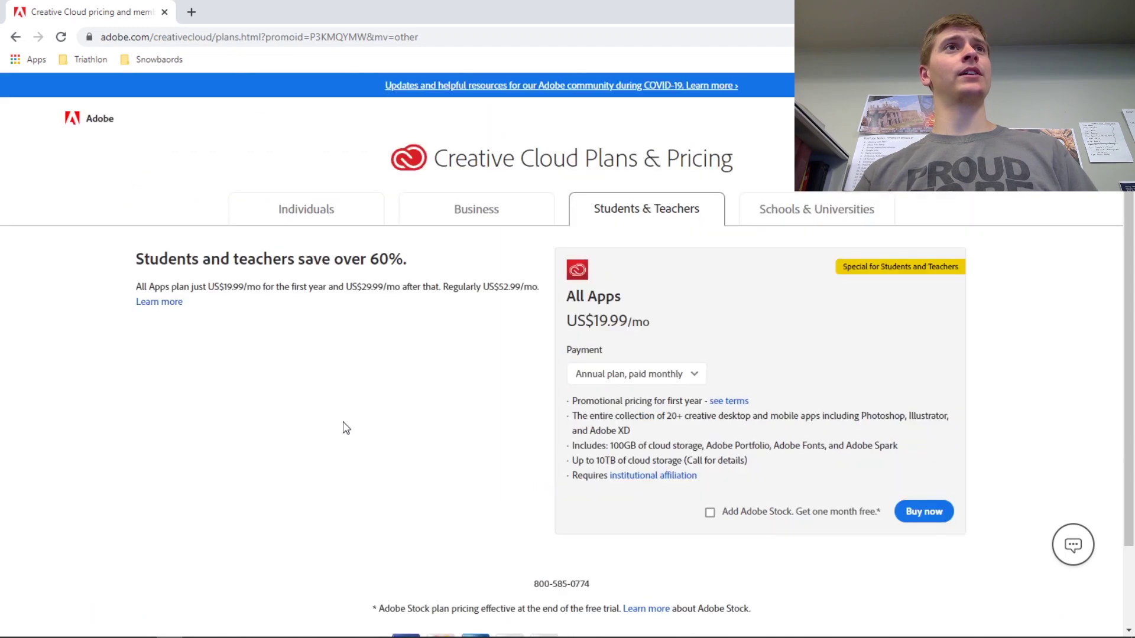
{"action": "left_click", "coordinate": [15, 36]}
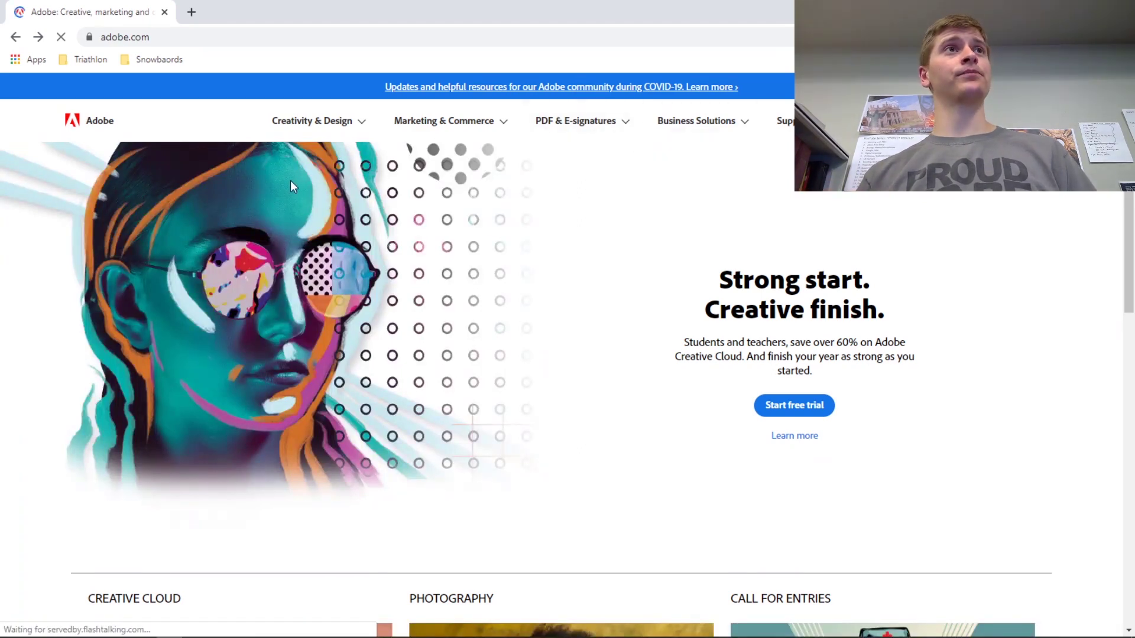
Browse the Creative Cloud overview page's app list, then hide the browser to reveal the desktop
{"action": "scroll", "coordinate": [248, 354], "scroll_direction": "down", "scroll_amount": 6}
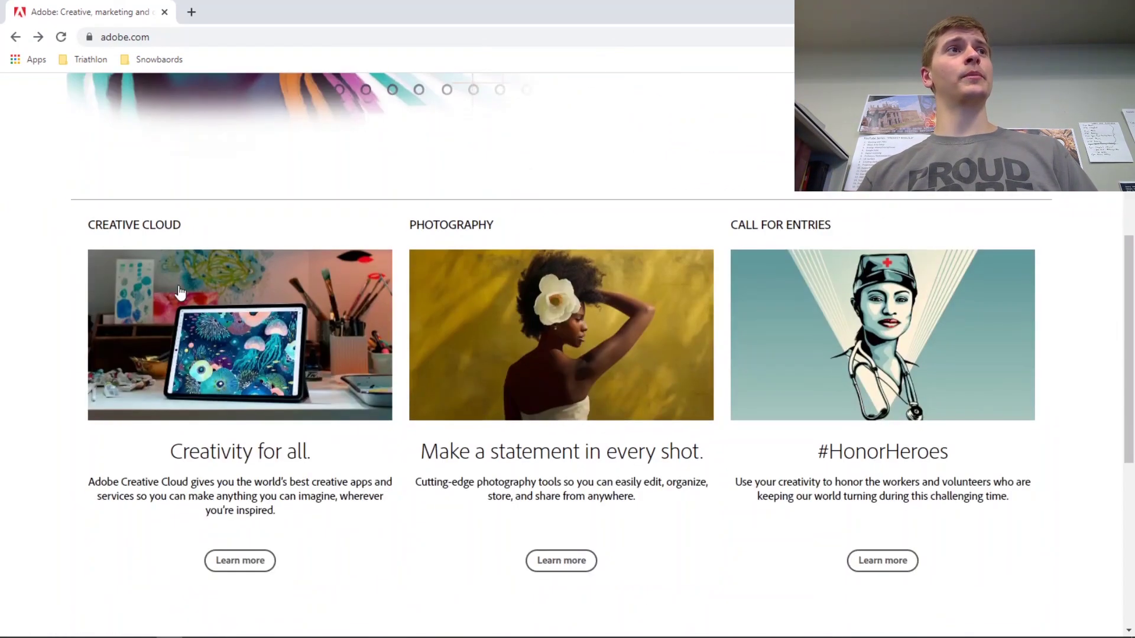
{"action": "left_click", "coordinate": [210, 341]}
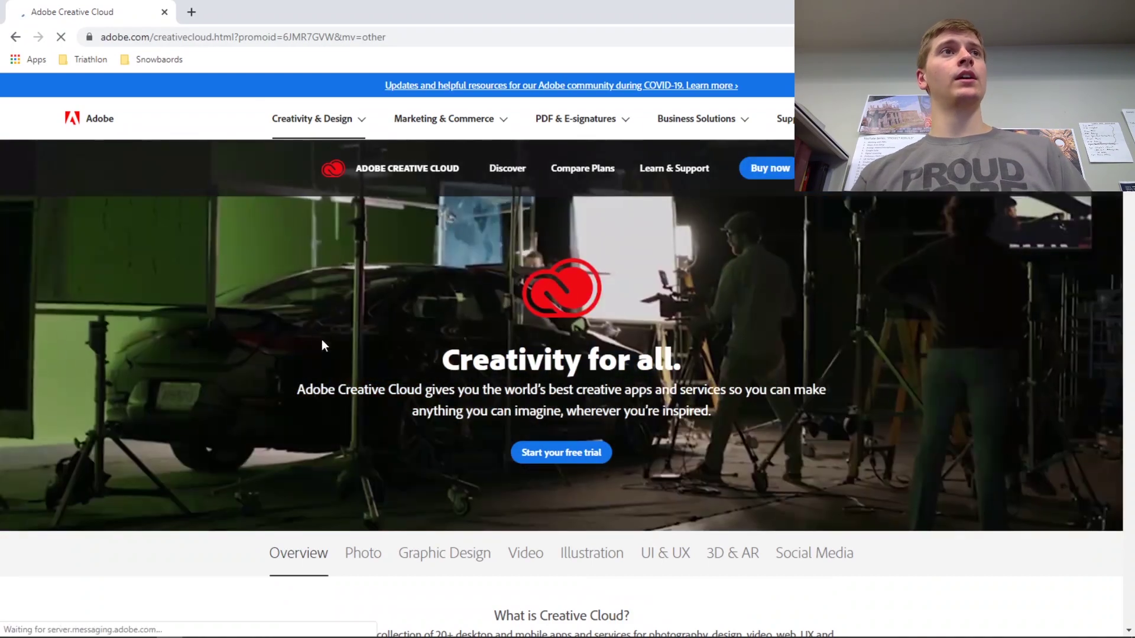
{"action": "scroll", "coordinate": [287, 416], "scroll_direction": "down", "scroll_amount": 9}
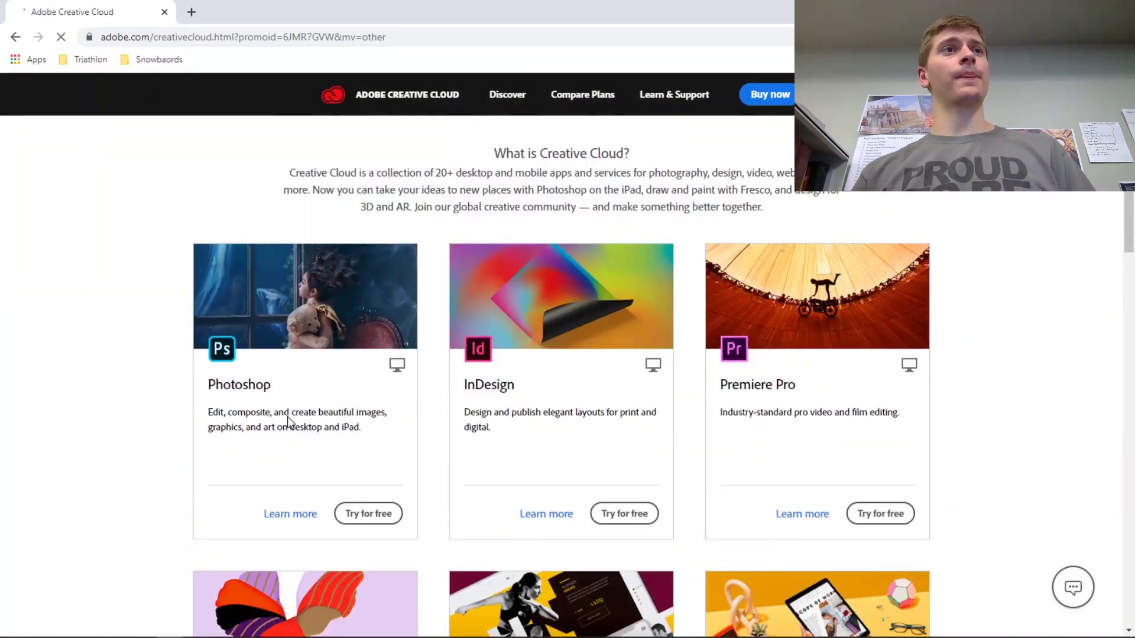
{"action": "scroll", "coordinate": [289, 417], "scroll_direction": "down", "scroll_amount": 5}
{"action": "scroll", "coordinate": [289, 423], "scroll_direction": "down", "scroll_amount": 1}
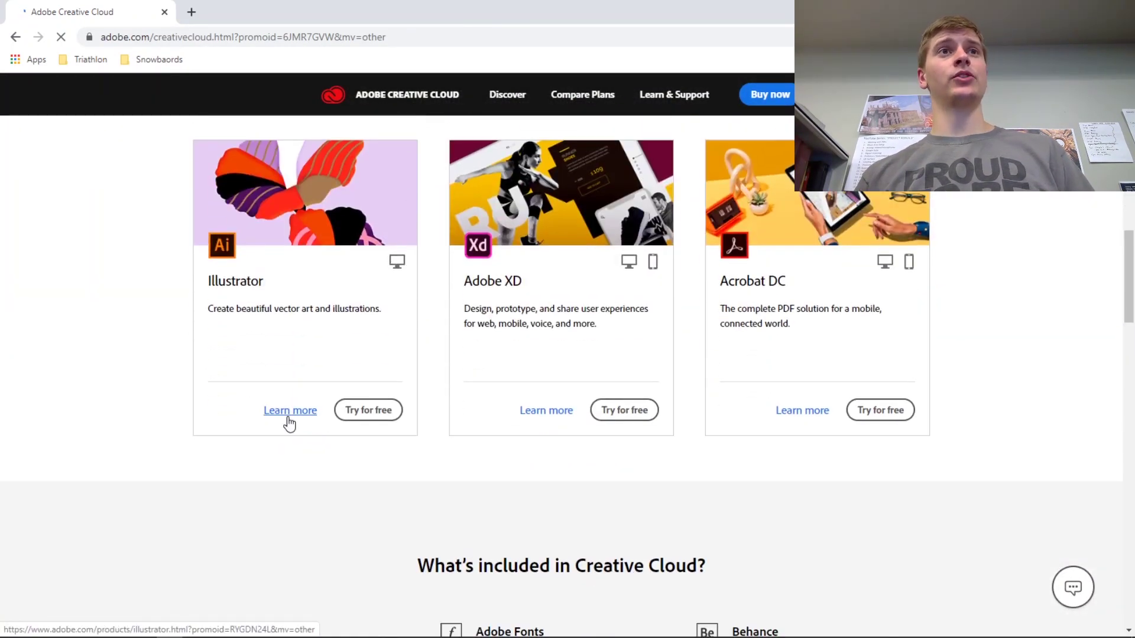
{"action": "scroll", "coordinate": [289, 423], "scroll_direction": "up", "scroll_amount": 1}
{"action": "scroll", "coordinate": [289, 424], "scroll_direction": "up", "scroll_amount": 9}
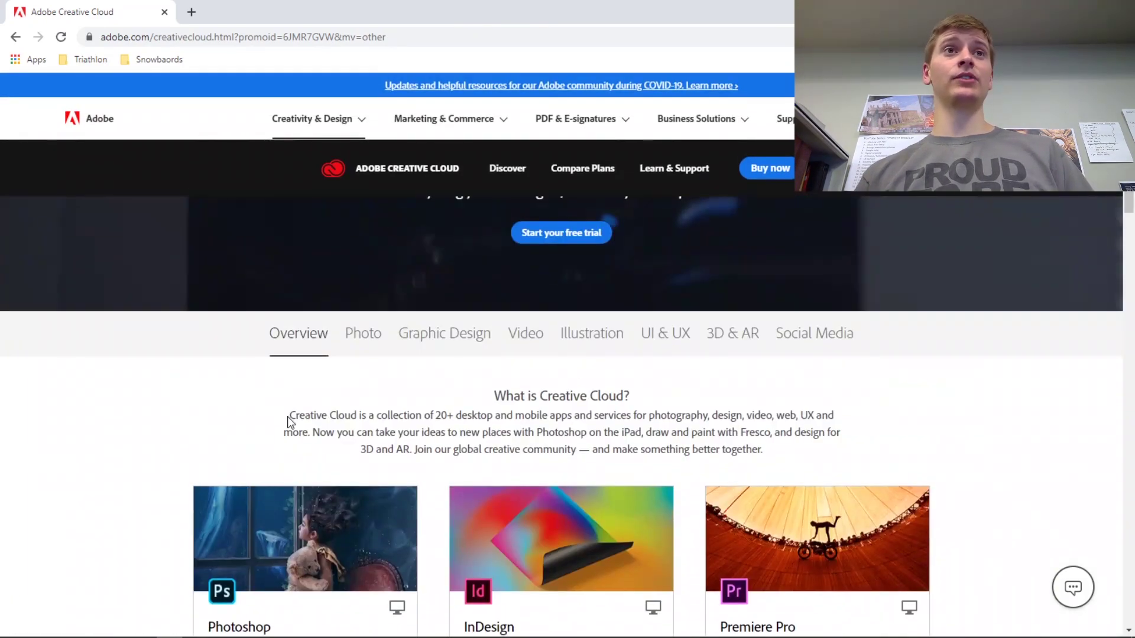
{"action": "scroll", "coordinate": [290, 421], "scroll_direction": "up", "scroll_amount": 3}
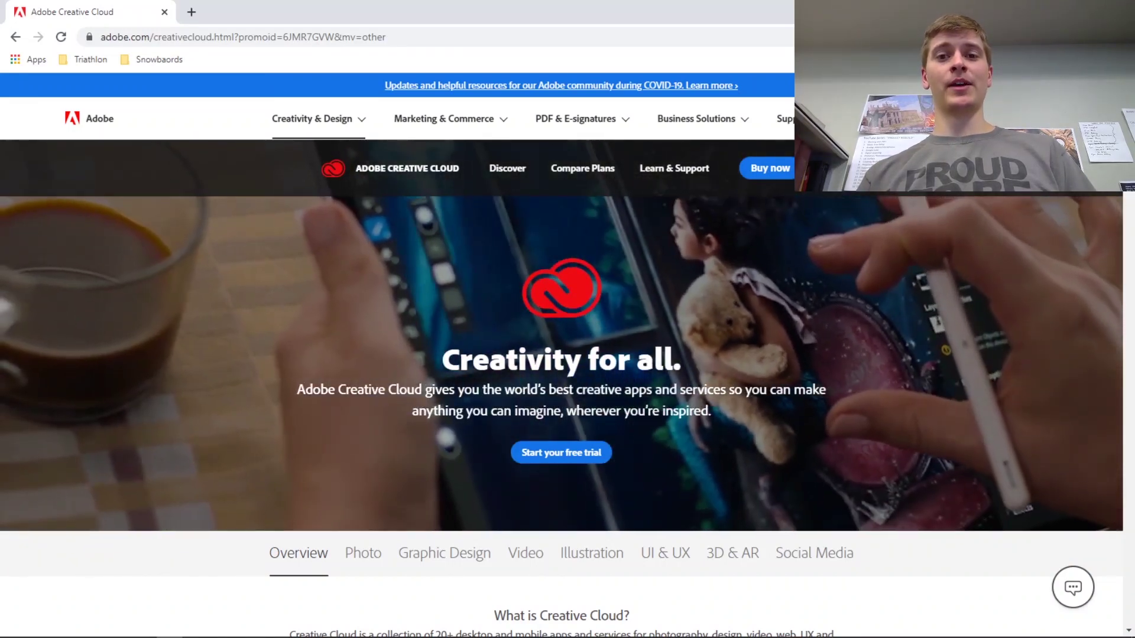
{"action": "key", "text": "super+d"}
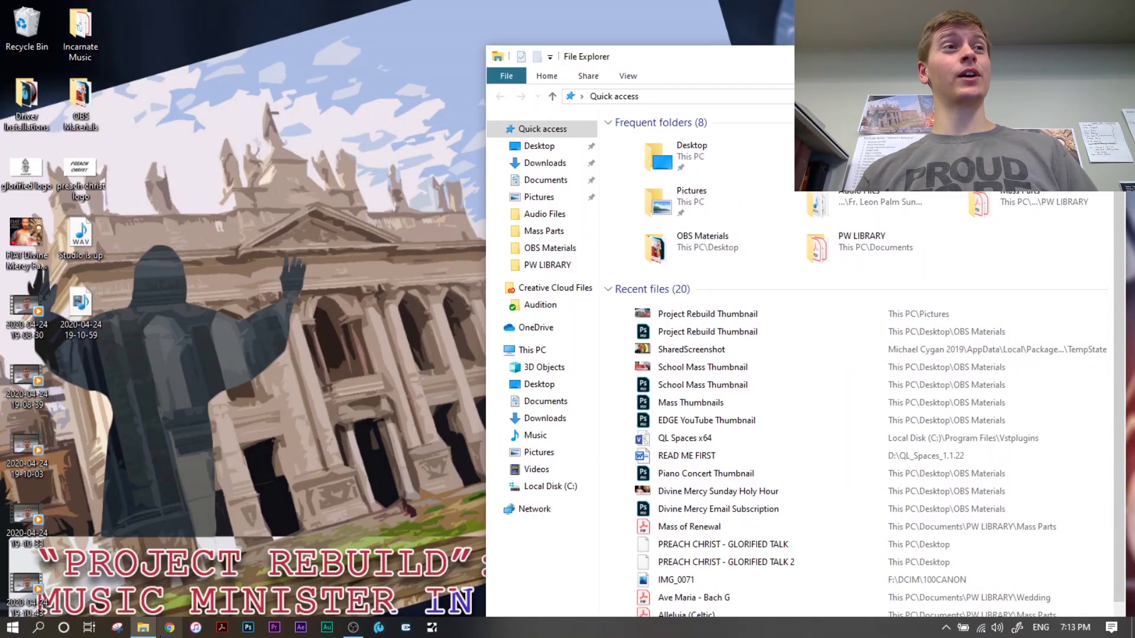
Start a new Chrome window from the taskbar
{"action": "left_click", "coordinate": [168, 630]}
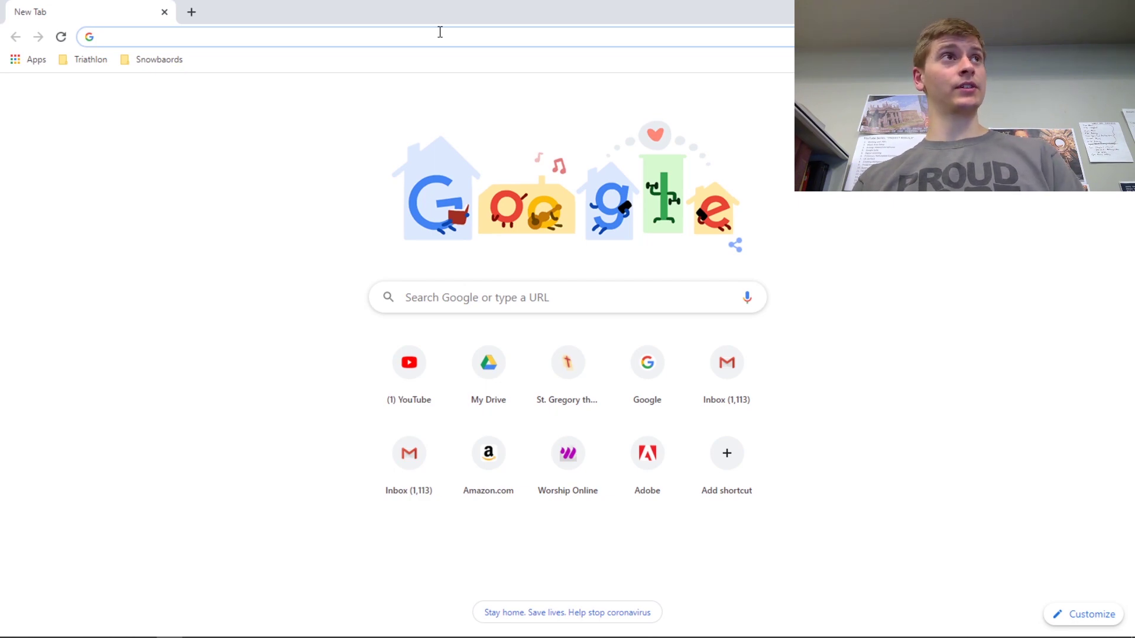
Search Google for ccli song select and go to the SongSelect website
{"action": "type", "text": "ccli song select"}
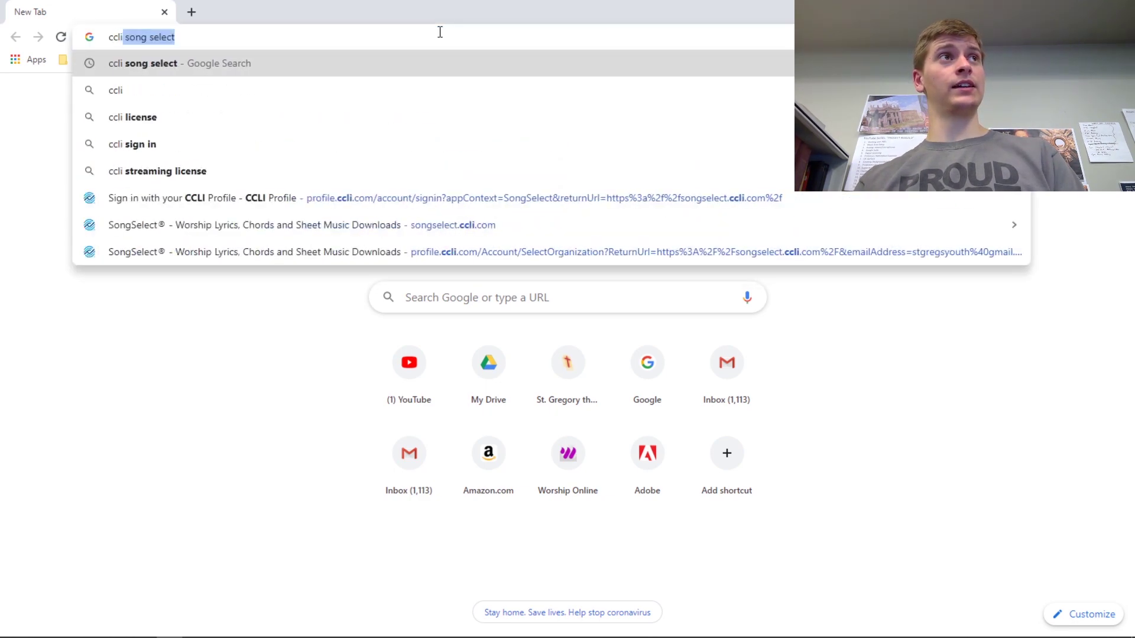
{"action": "key", "text": "Return"}
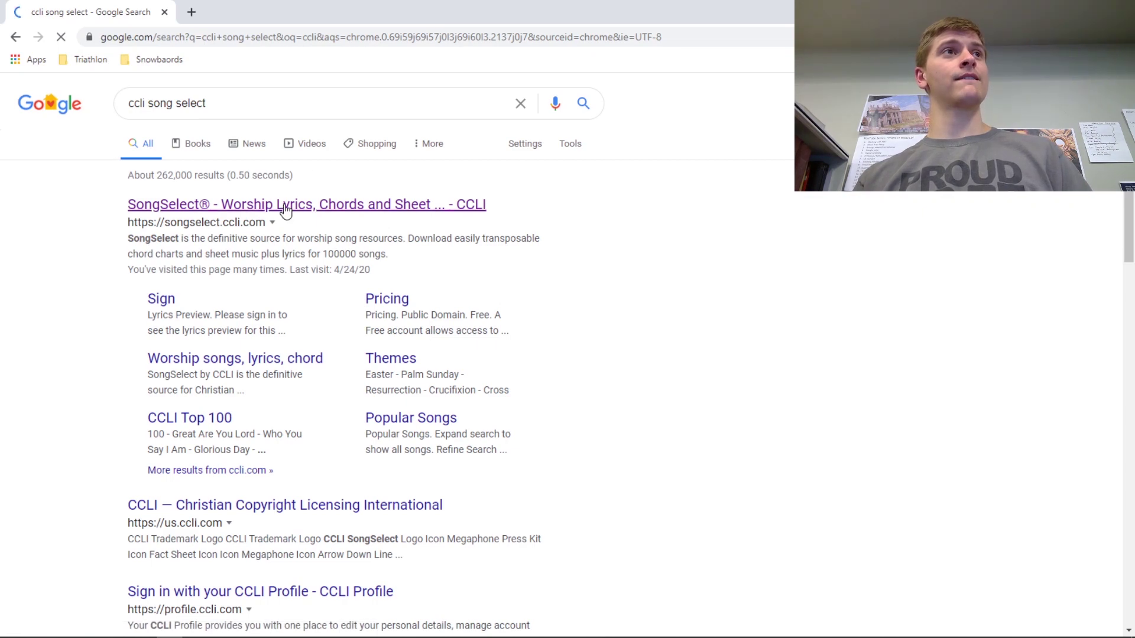
{"action": "left_click", "coordinate": [286, 205]}
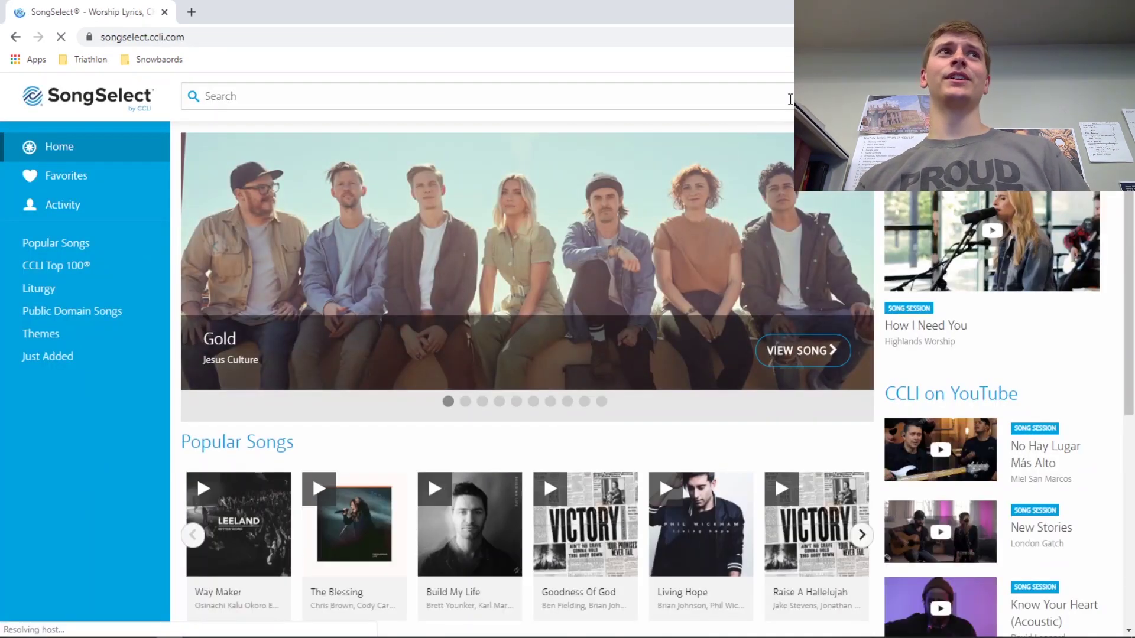
Search SongSelect for '10,000 reasons'
{"action": "left_click", "coordinate": [790, 99]}
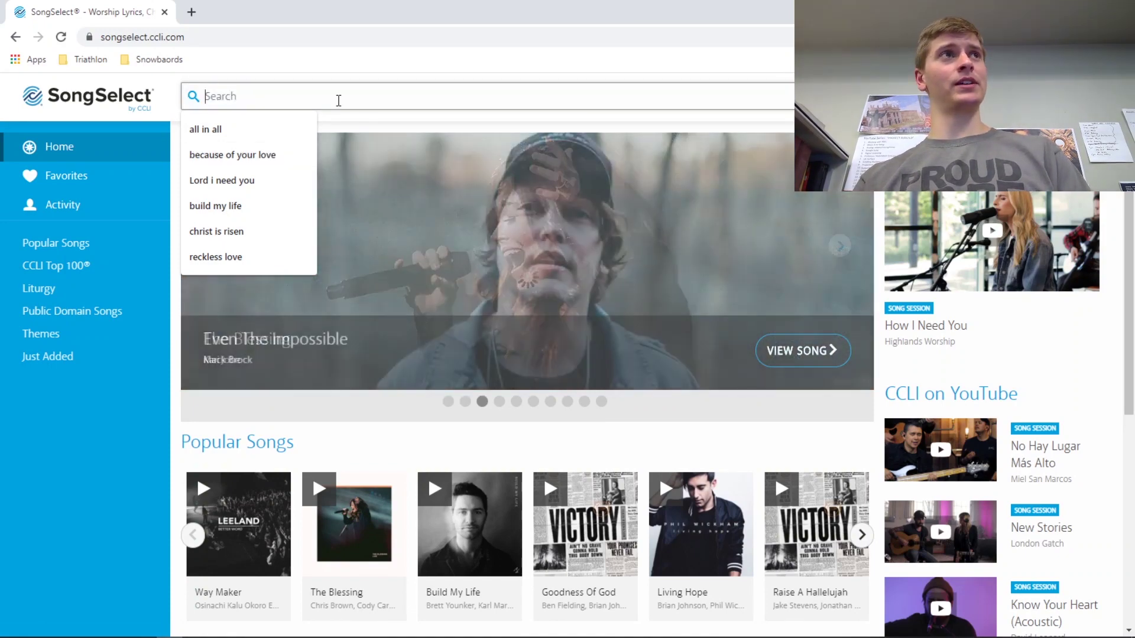
{"action": "type", "text": "10"}
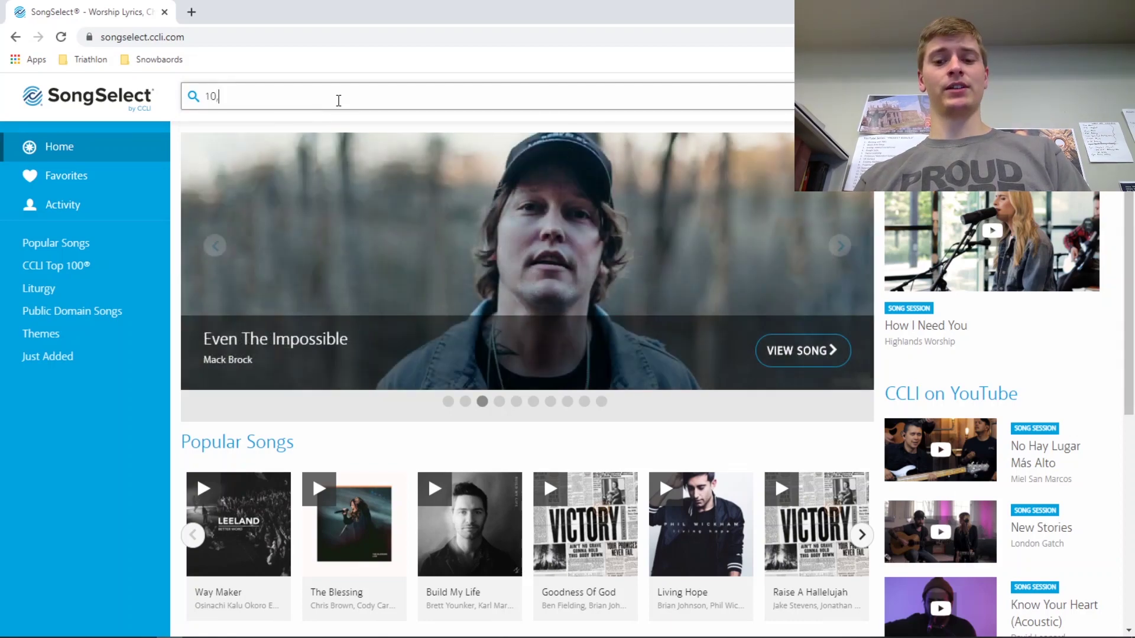
{"action": "type", "text": ",000"}
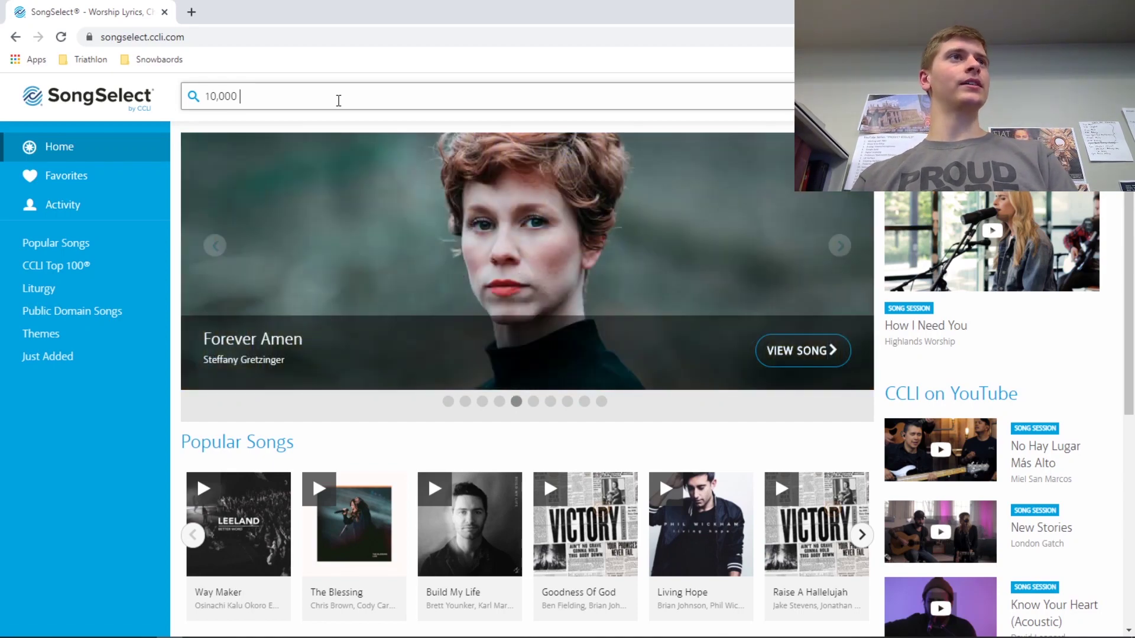
{"action": "type", "text": "reasons"}
{"action": "key", "text": "Return"}
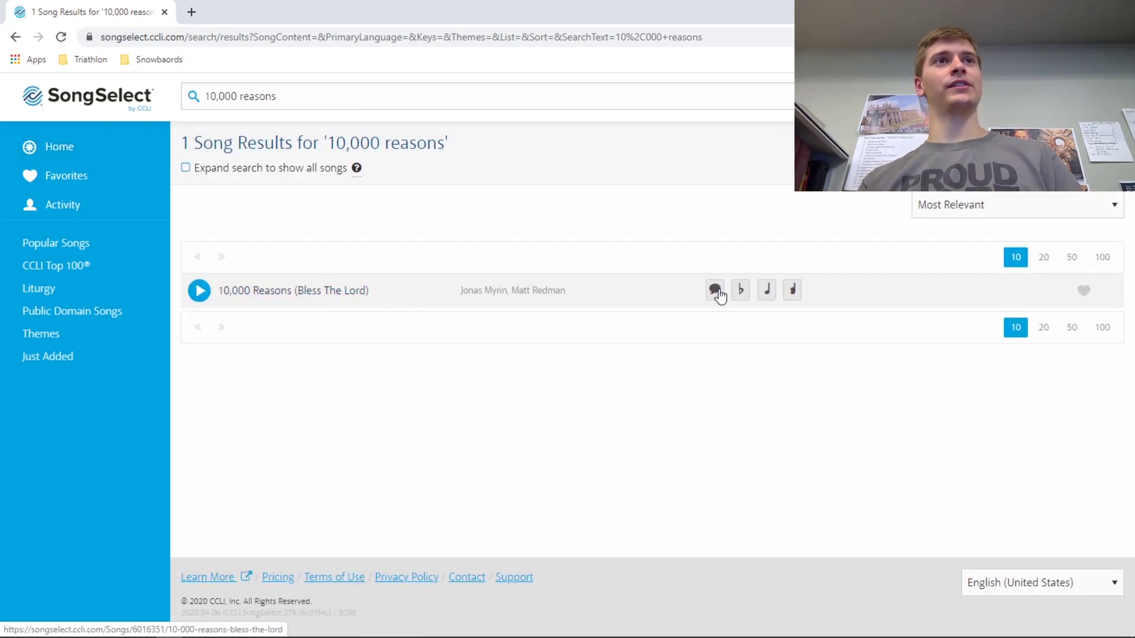
Compare the lead and chord sheets for 10,000 Reasons, ending on the chord sheet in G
{"action": "left_click", "coordinate": [741, 291]}
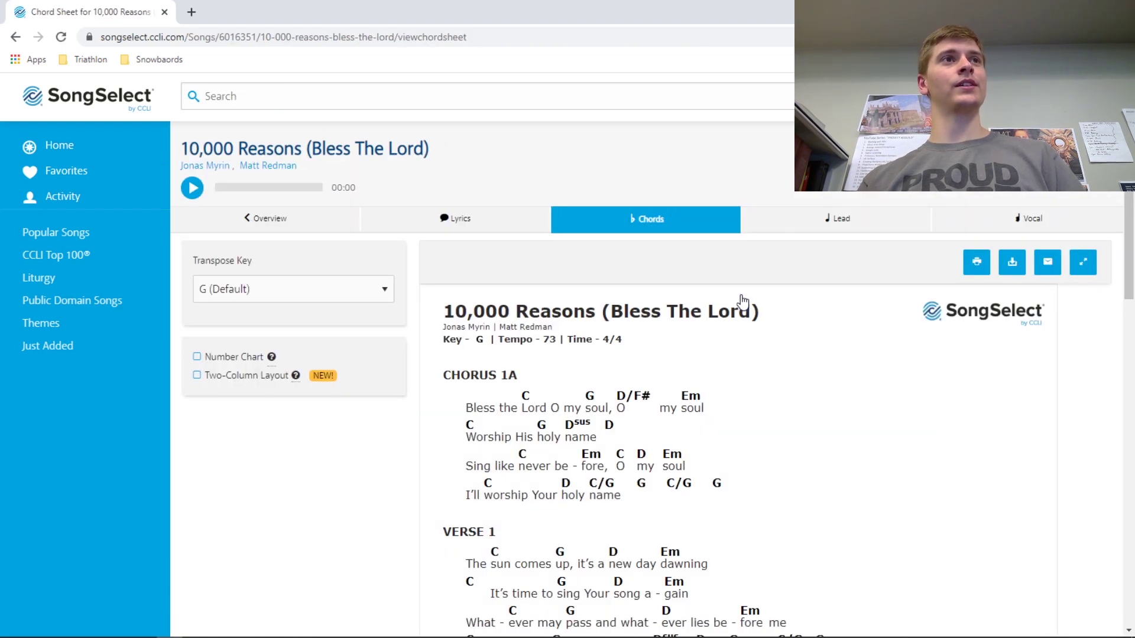
{"action": "scroll", "coordinate": [743, 303], "scroll_direction": "down", "scroll_amount": 1}
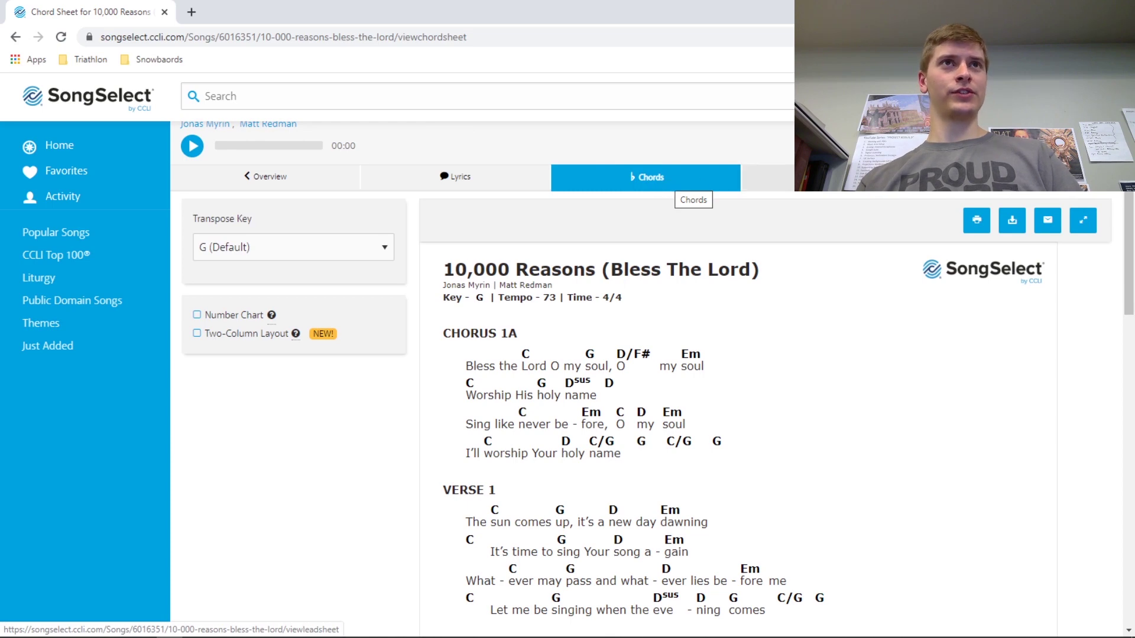
{"action": "left_click", "coordinate": [670, 188]}
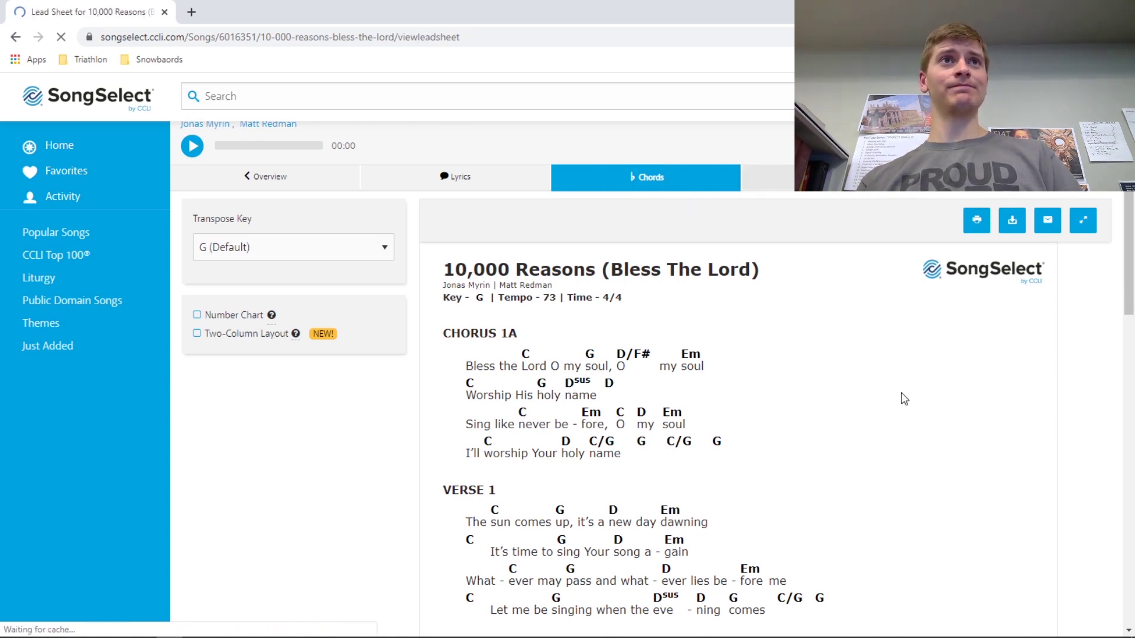
{"action": "scroll", "coordinate": [872, 467], "scroll_direction": "down", "scroll_amount": 2}
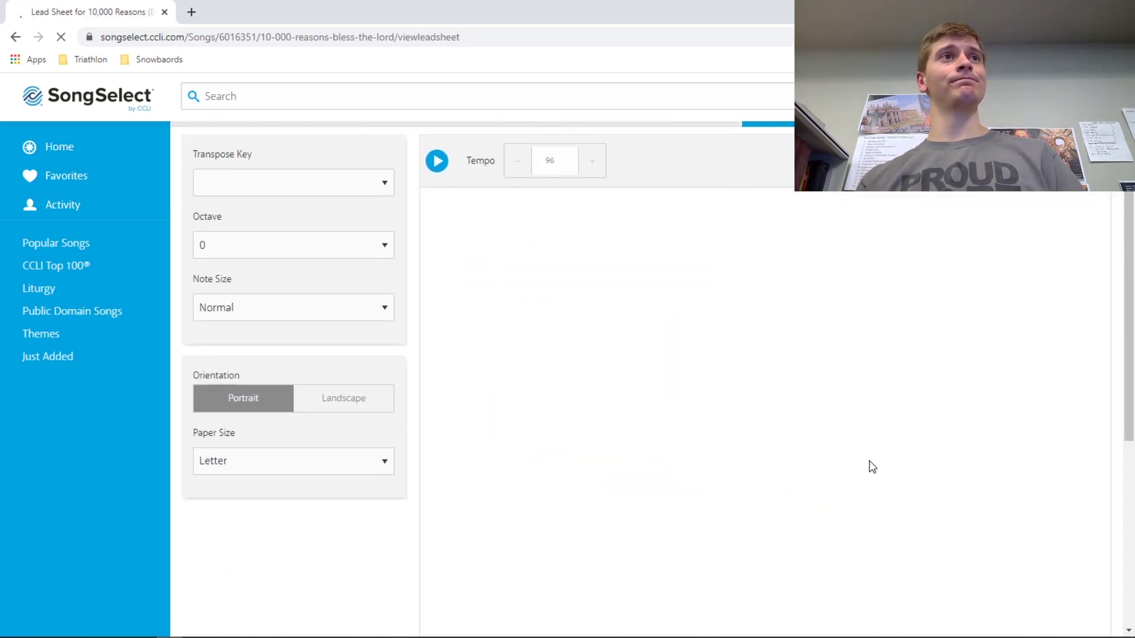
{"action": "scroll", "coordinate": [872, 467], "scroll_direction": "up", "scroll_amount": 1}
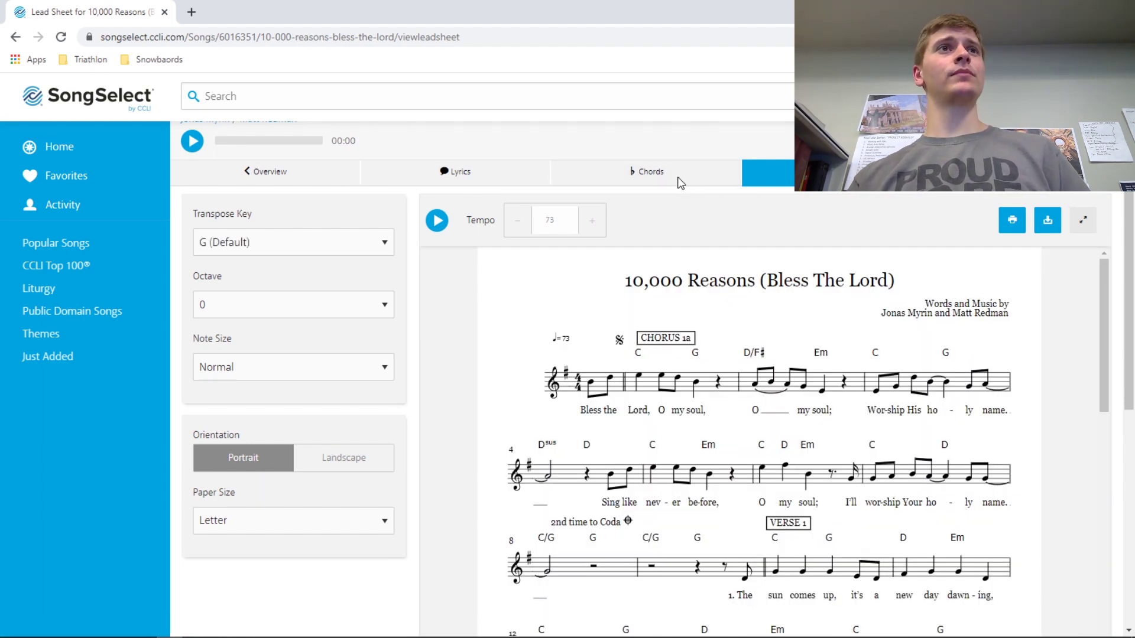
{"action": "left_click", "coordinate": [651, 171]}
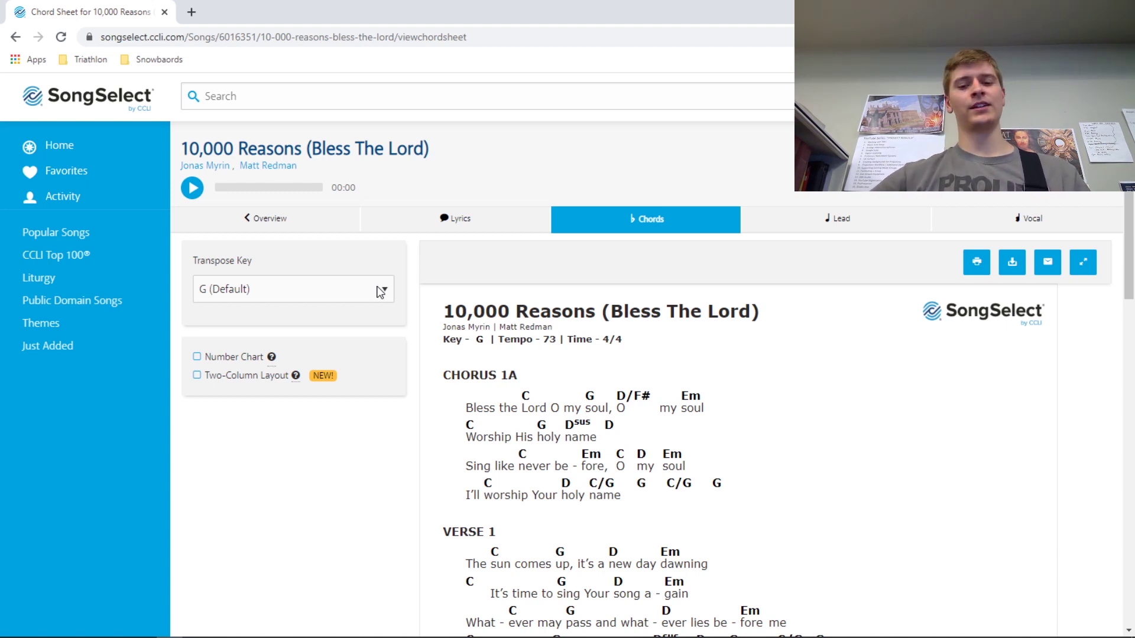
Transpose the 10,000 Reasons chord sheet to key D and download it as PDF
{"action": "left_click", "coordinate": [263, 287]}
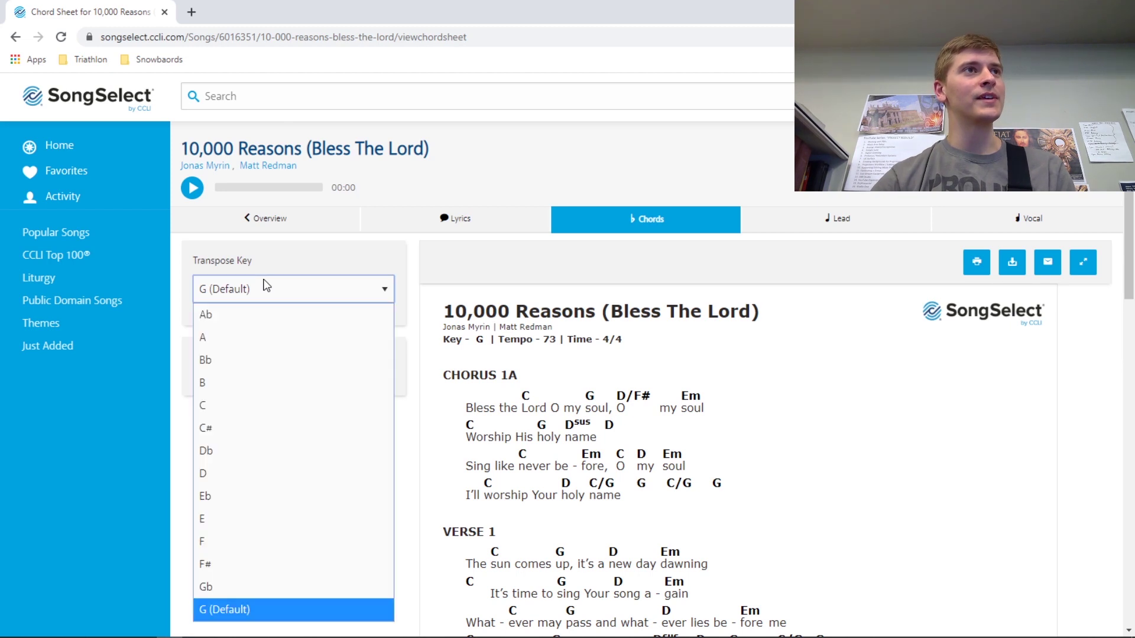
{"action": "left_click", "coordinate": [261, 472]}
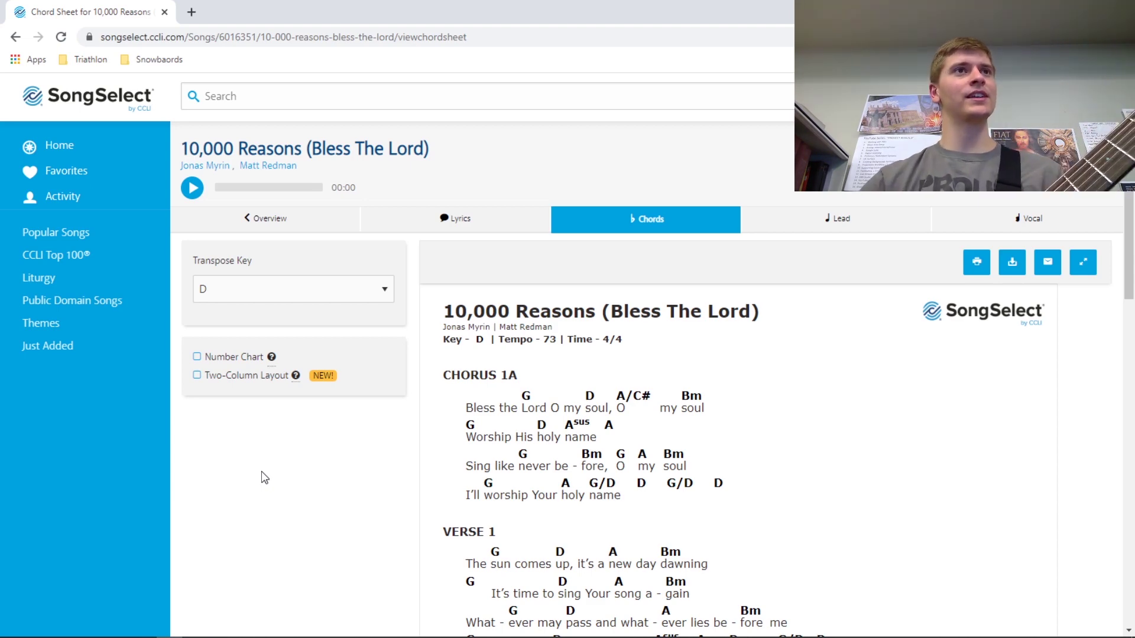
{"action": "left_click", "coordinate": [1013, 263]}
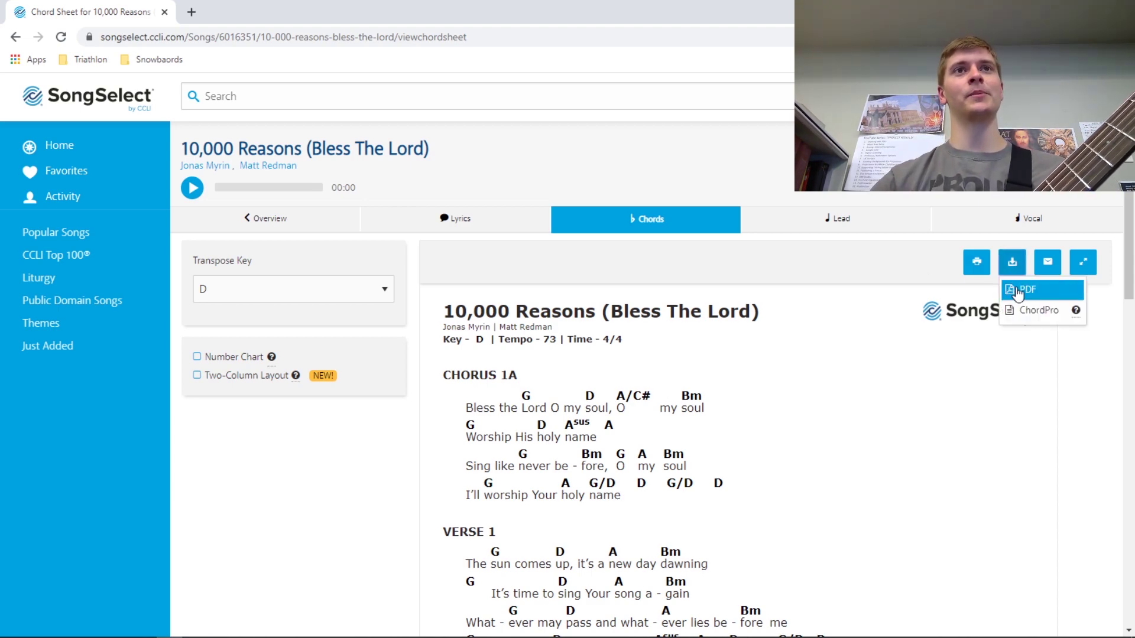
{"action": "left_click", "coordinate": [1018, 291]}
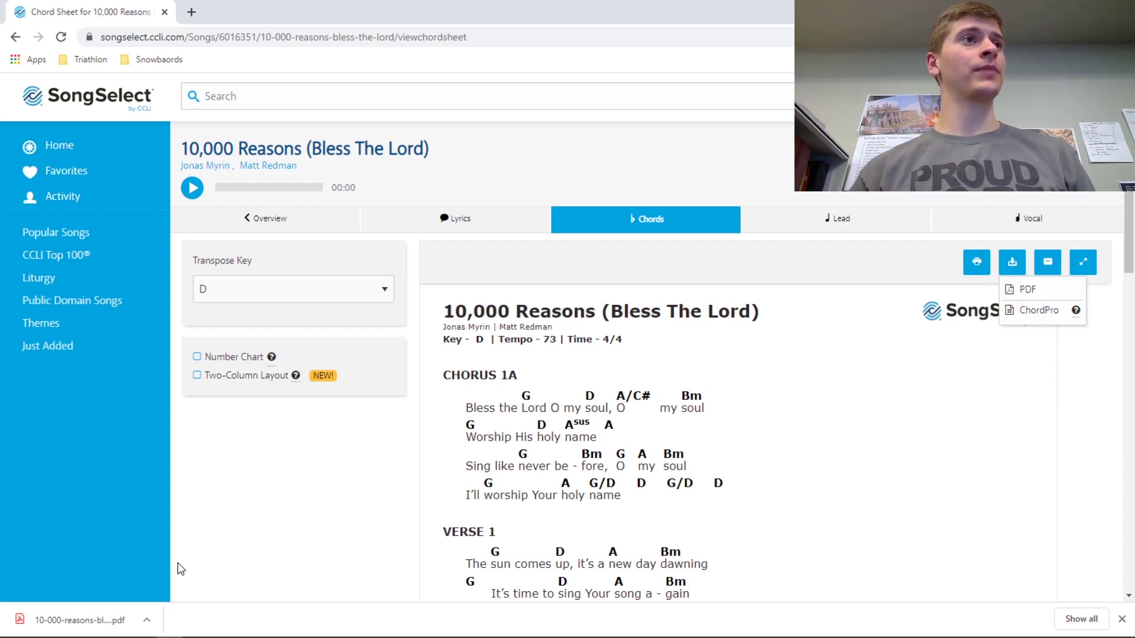
Show the downloaded PDF in Downloads and delete the older image files there
{"action": "left_click", "coordinate": [147, 620]}
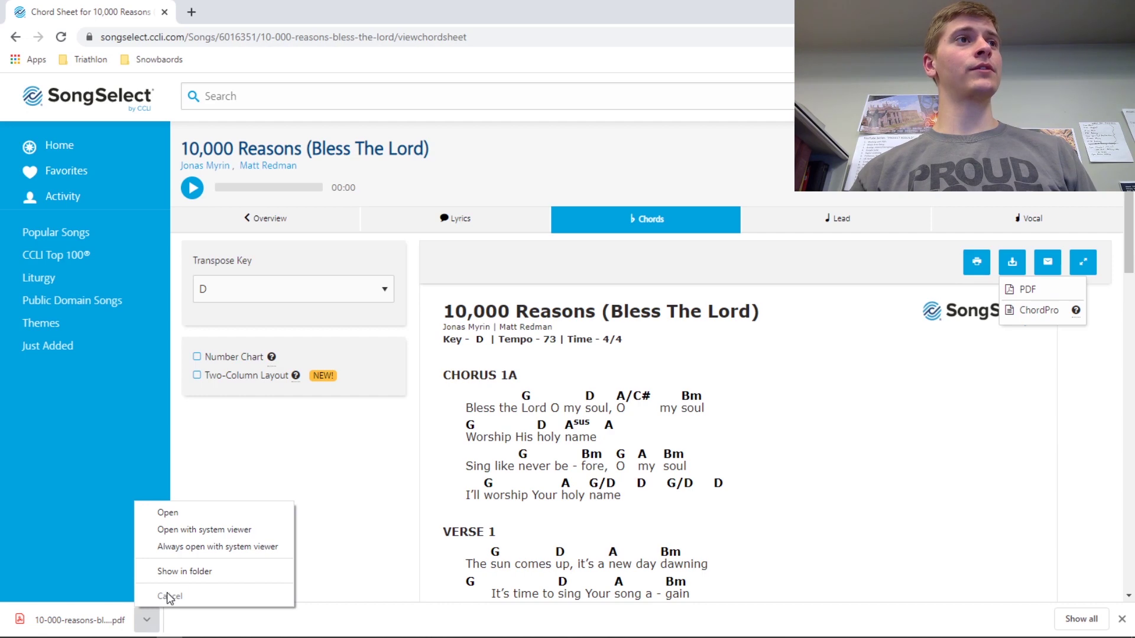
{"action": "left_click", "coordinate": [218, 572]}
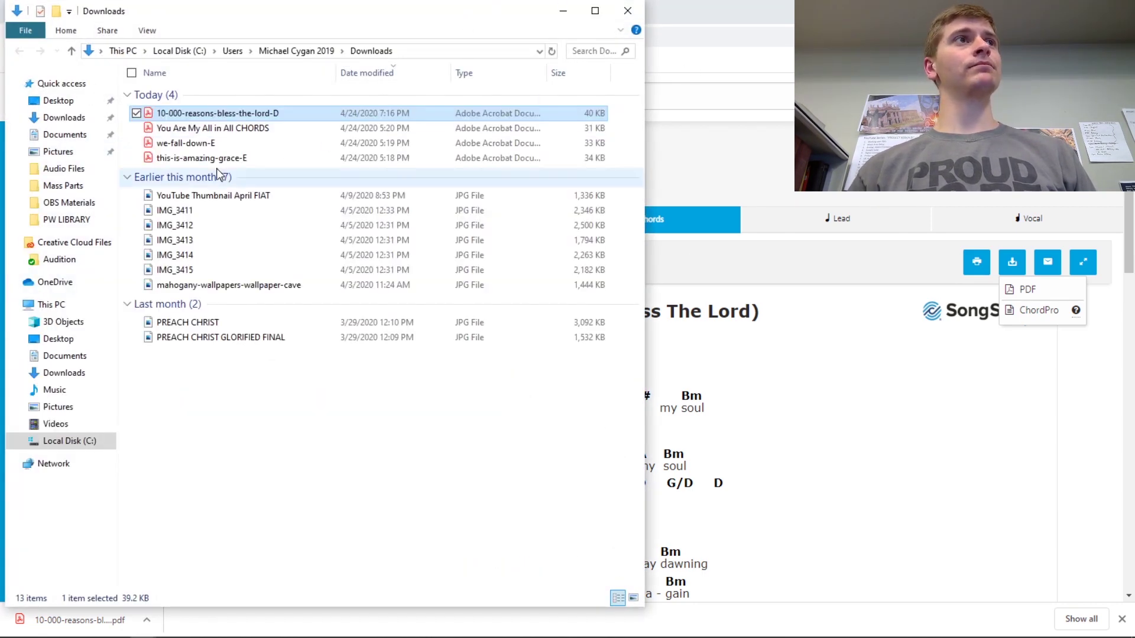
{"action": "left_click_drag", "start_coordinate": [241, 343], "coordinate": [203, 201]}
{"action": "key", "text": "Delete"}
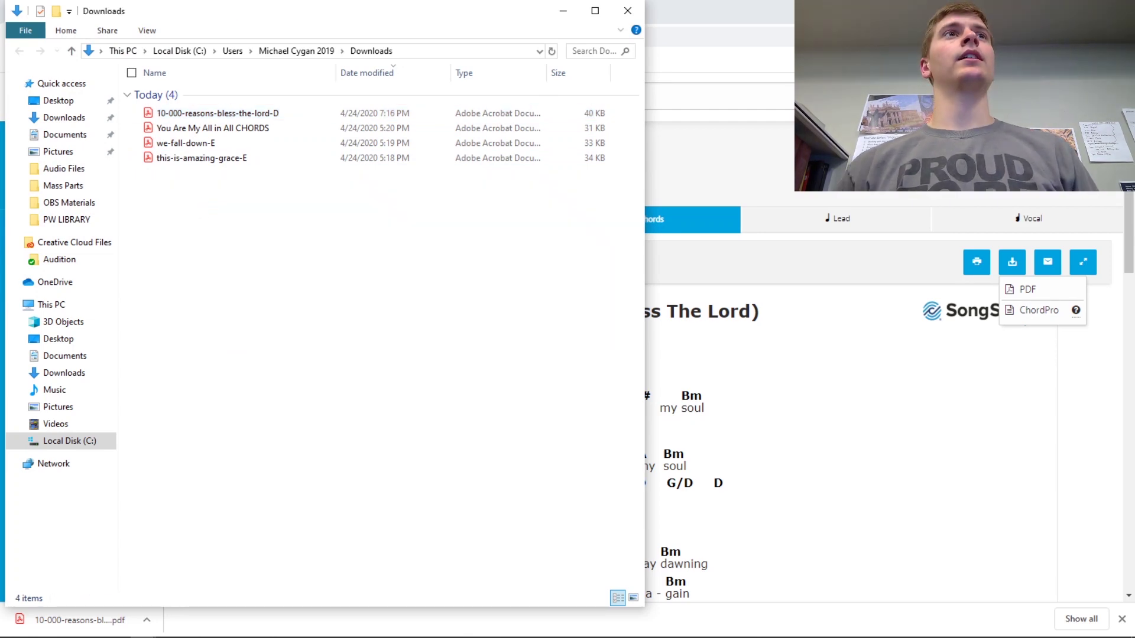
Select the four song PDFs in Downloads and move that window to the lower right
{"action": "left_click", "coordinate": [628, 11]}
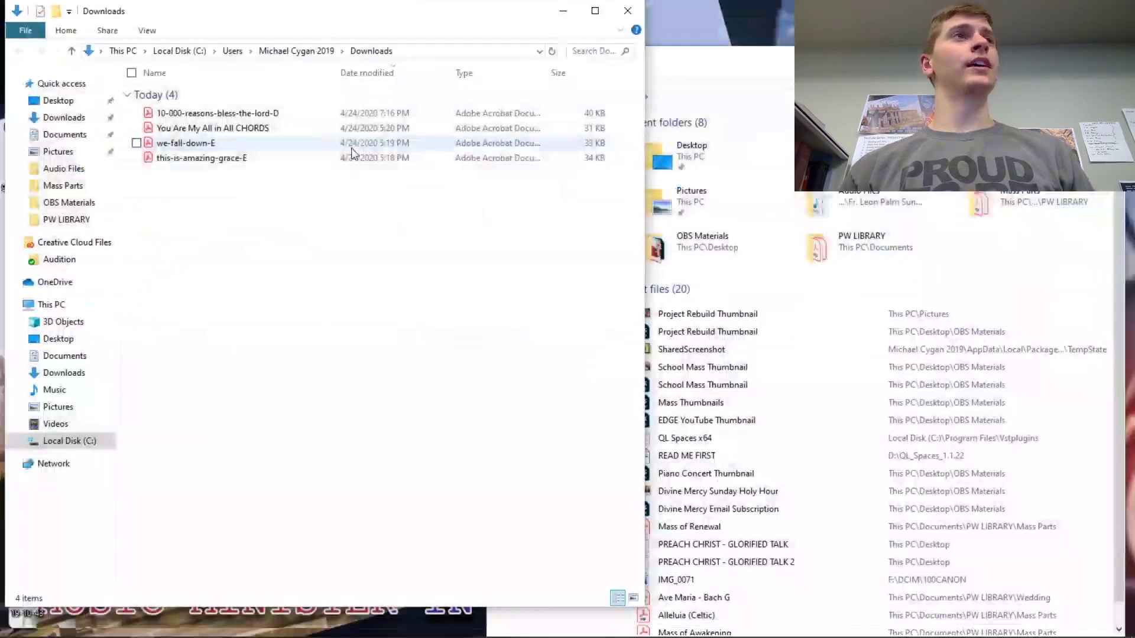
{"action": "left_click_drag", "start_coordinate": [250, 184], "coordinate": [231, 108]}
{"action": "right_click", "coordinate": [231, 109]}
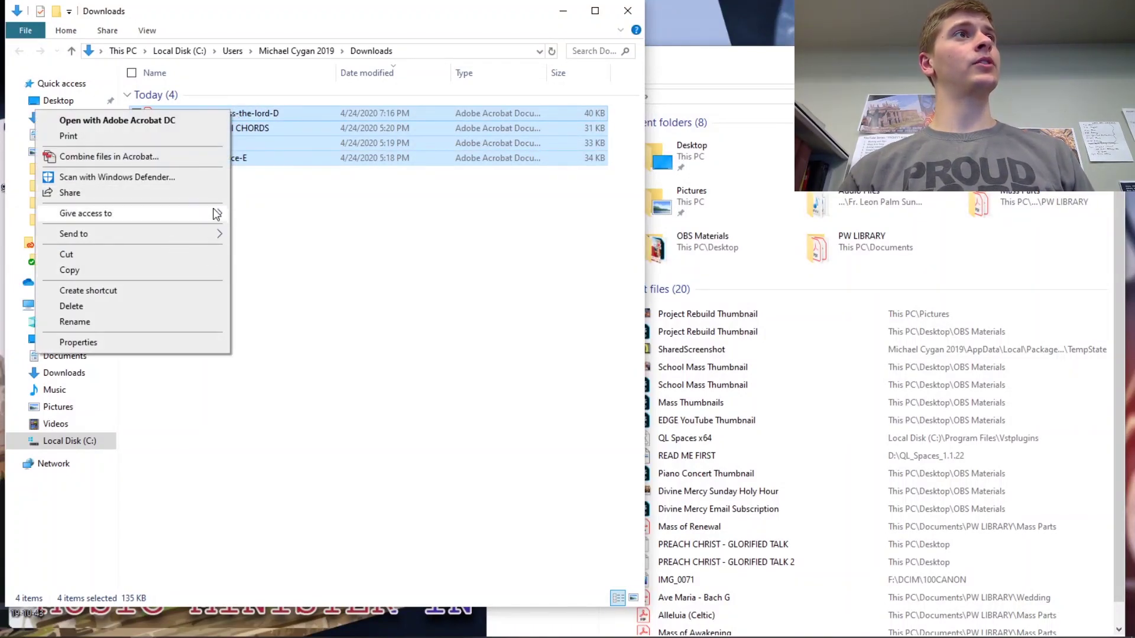
{"action": "left_click", "coordinate": [295, 185]}
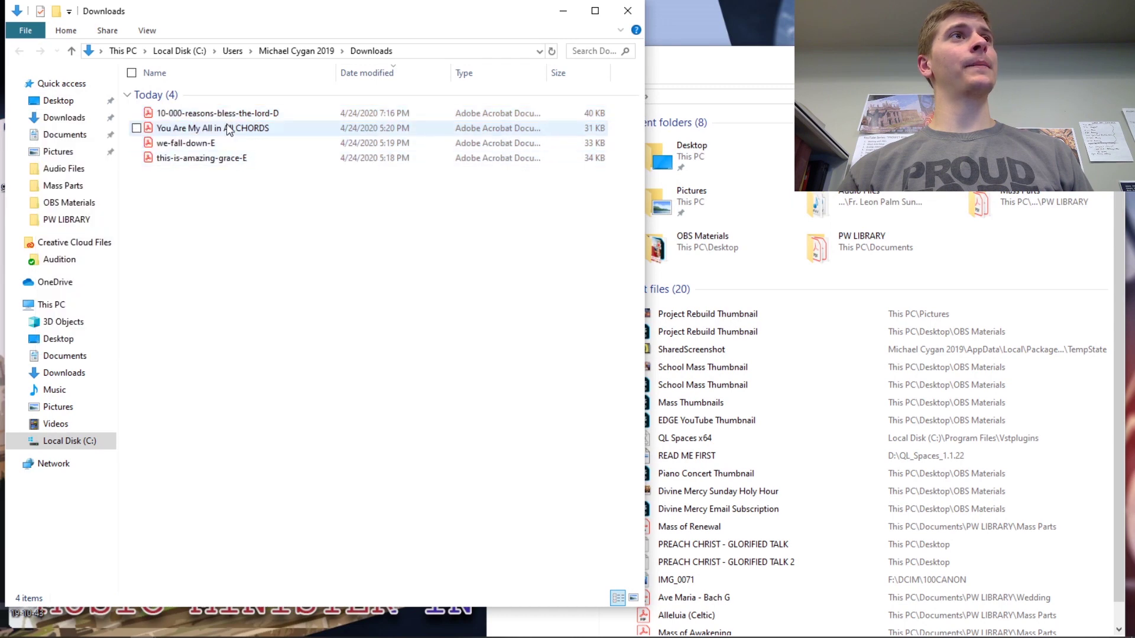
{"action": "left_click_drag", "start_coordinate": [254, 197], "coordinate": [225, 113]}
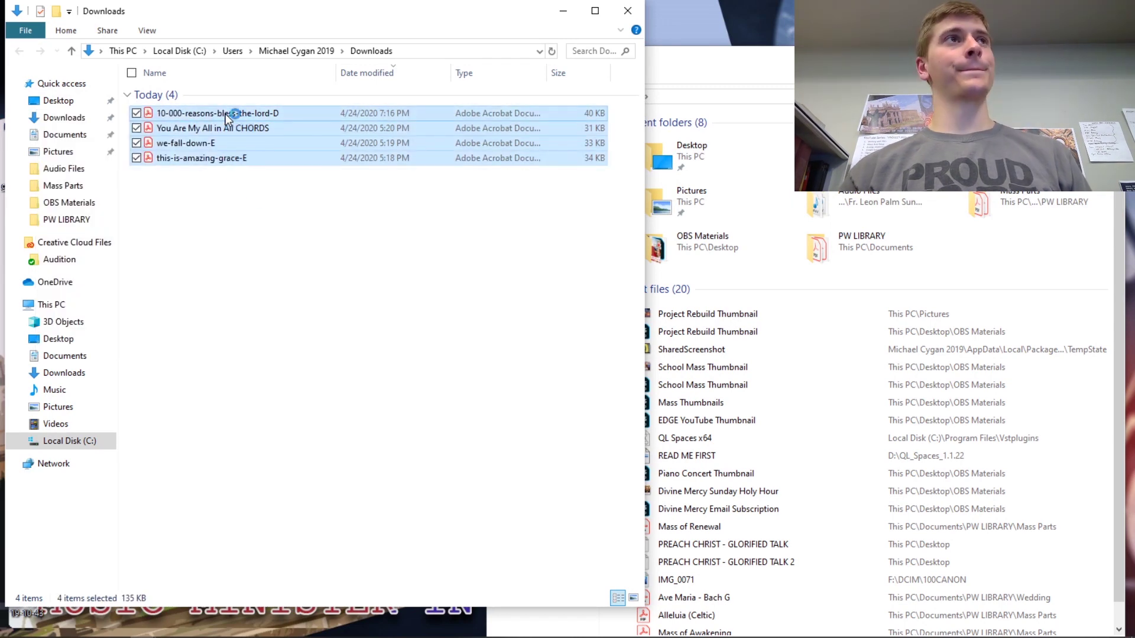
{"action": "left_click", "coordinate": [733, 85]}
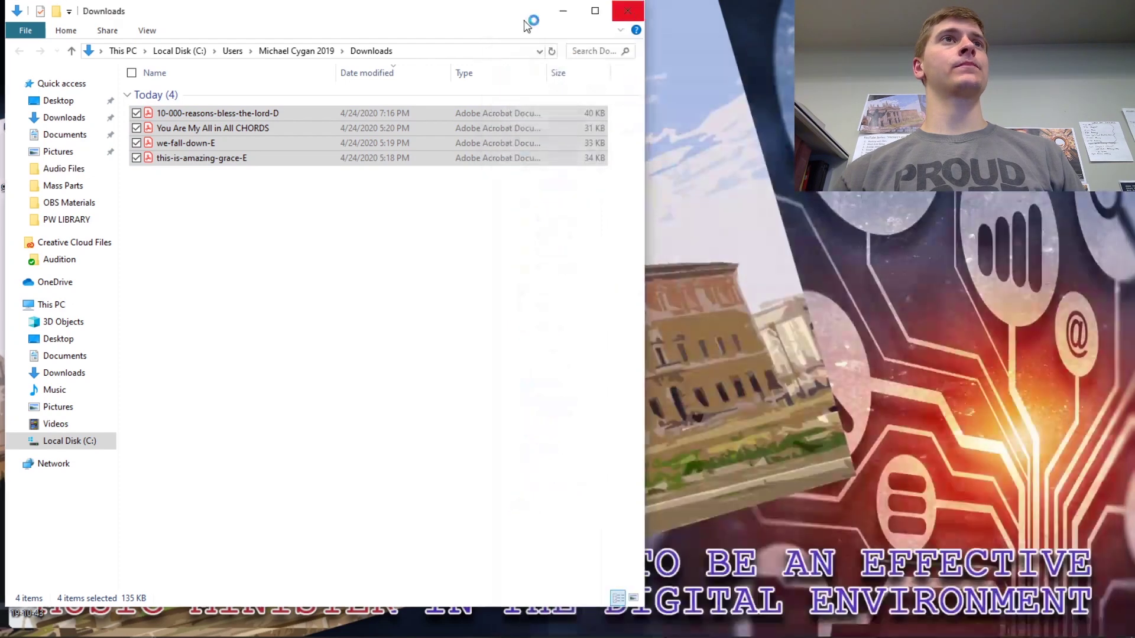
{"action": "left_click_drag", "start_coordinate": [525, 16], "coordinate": [993, 100]}
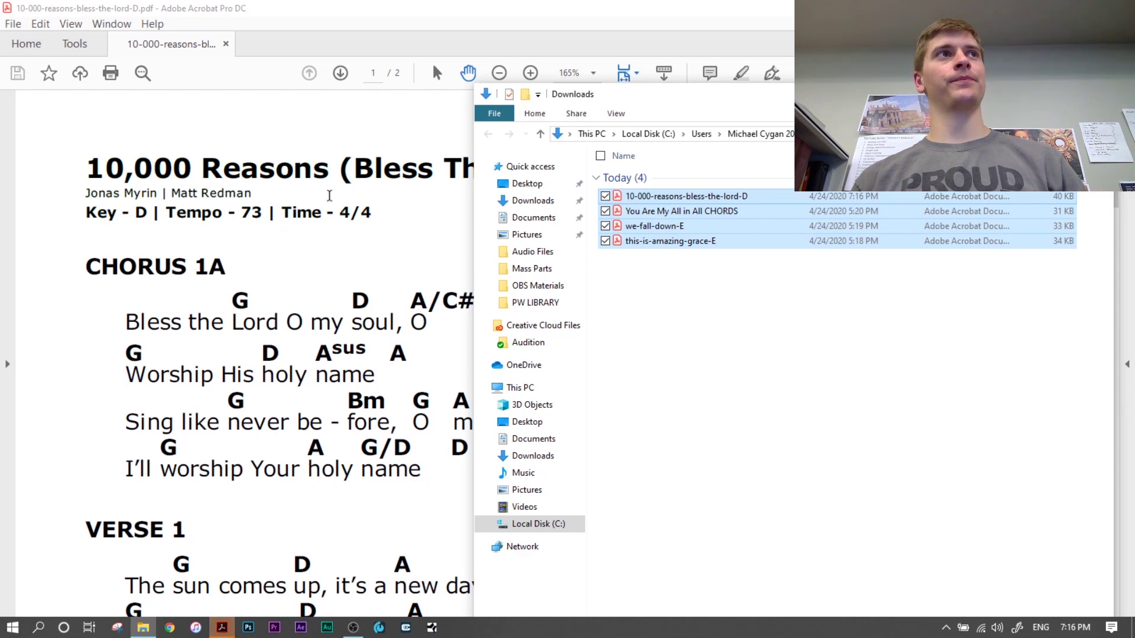
Open we-fall-down-E and this-is-amazing-grace-E in Acrobat, then shrink the Acrobat window aside
{"action": "left_click_drag", "start_coordinate": [708, 264], "coordinate": [703, 214]}
{"action": "double_click", "coordinate": [702, 214]}
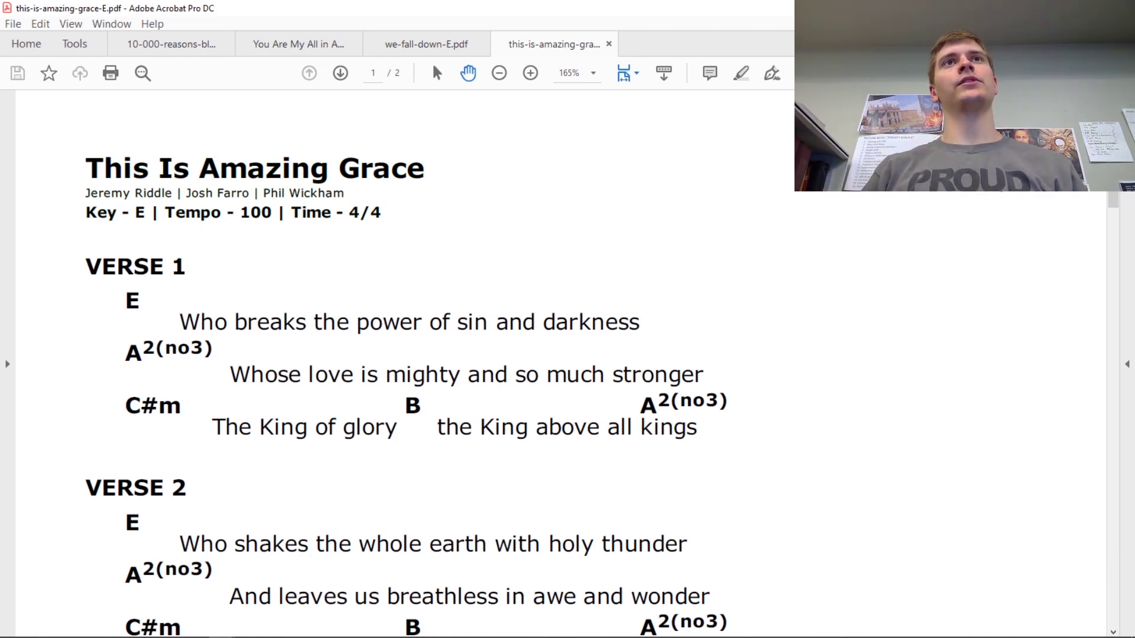
{"action": "left_click_drag", "start_coordinate": [730, 8], "coordinate": [842, 35]}
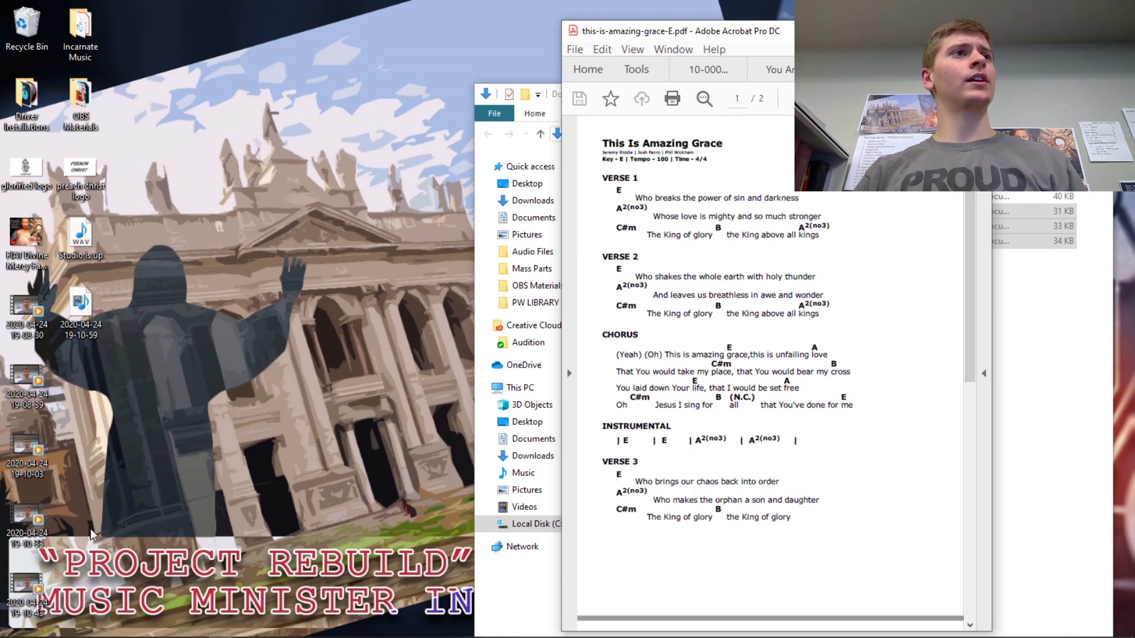
Load Gmail in a new Chrome window and preview the scanned psalm attachment 20200424170059.pdf
{"action": "left_click", "coordinate": [170, 630]}
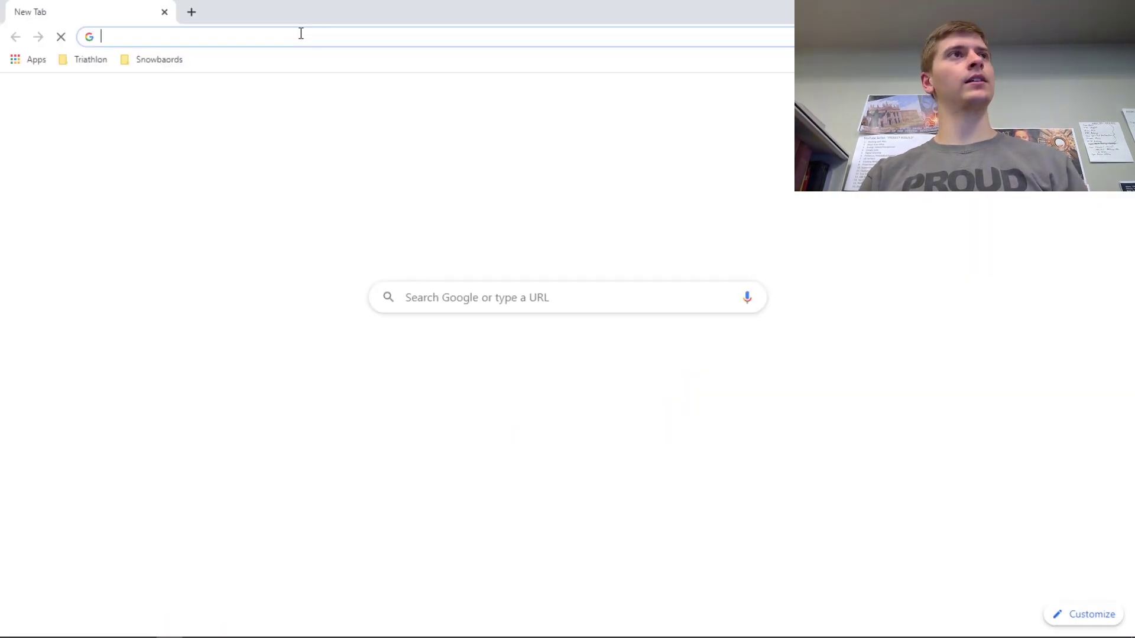
{"action": "type", "text": "gmail.com"}
{"action": "key", "text": "Return"}
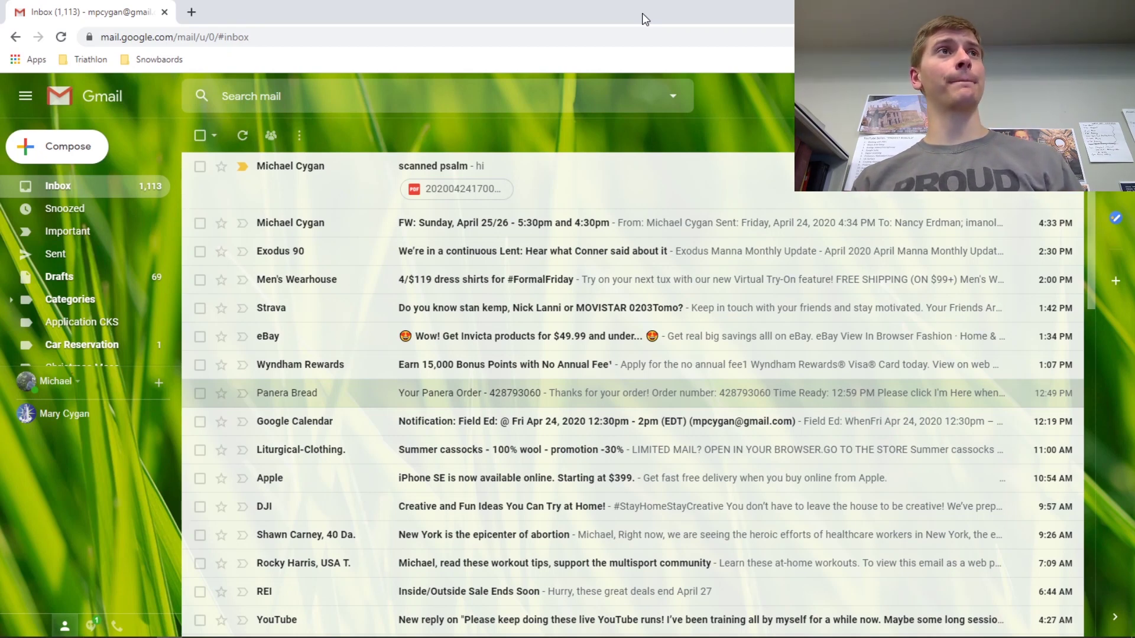
{"action": "left_click", "coordinate": [465, 192]}
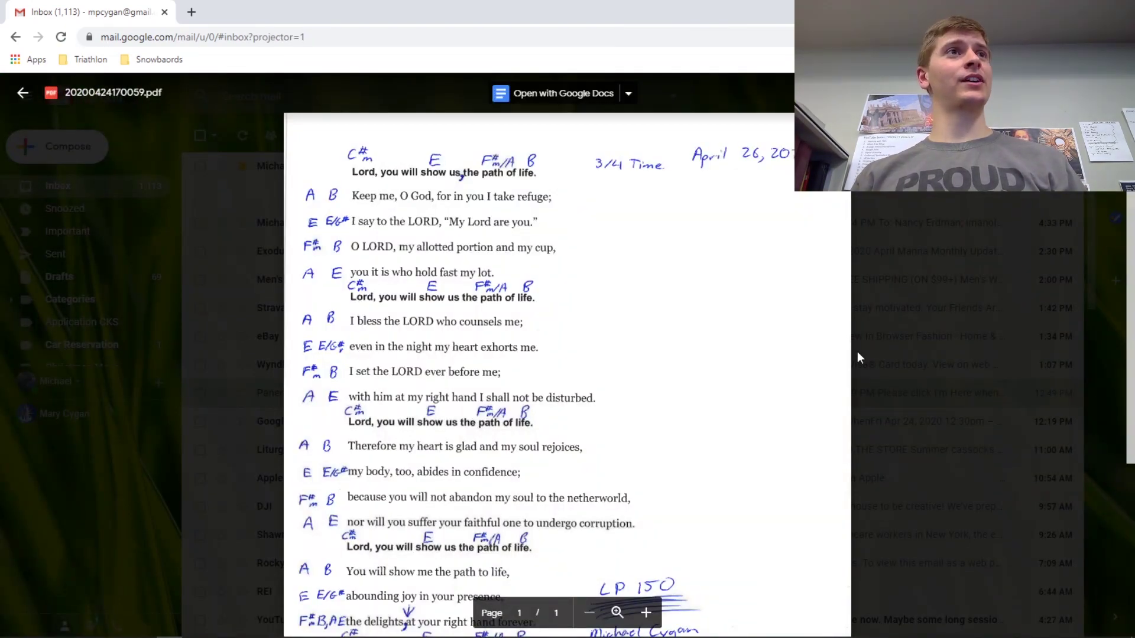
{"action": "scroll", "coordinate": [867, 357], "scroll_direction": "down", "scroll_amount": 1}
{"action": "scroll", "coordinate": [867, 357], "scroll_direction": "up", "scroll_amount": 1}
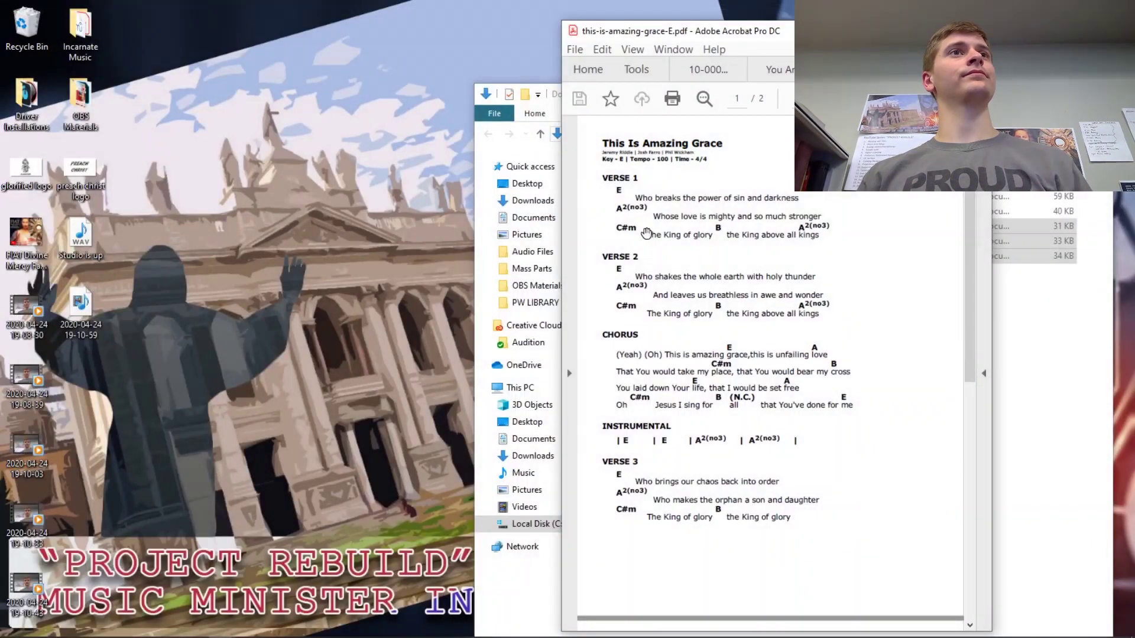
Open 20200424170059.pdf in Acrobat, move Acrobat left, and start a new Chrome window
{"action": "left_click", "coordinate": [1013, 337]}
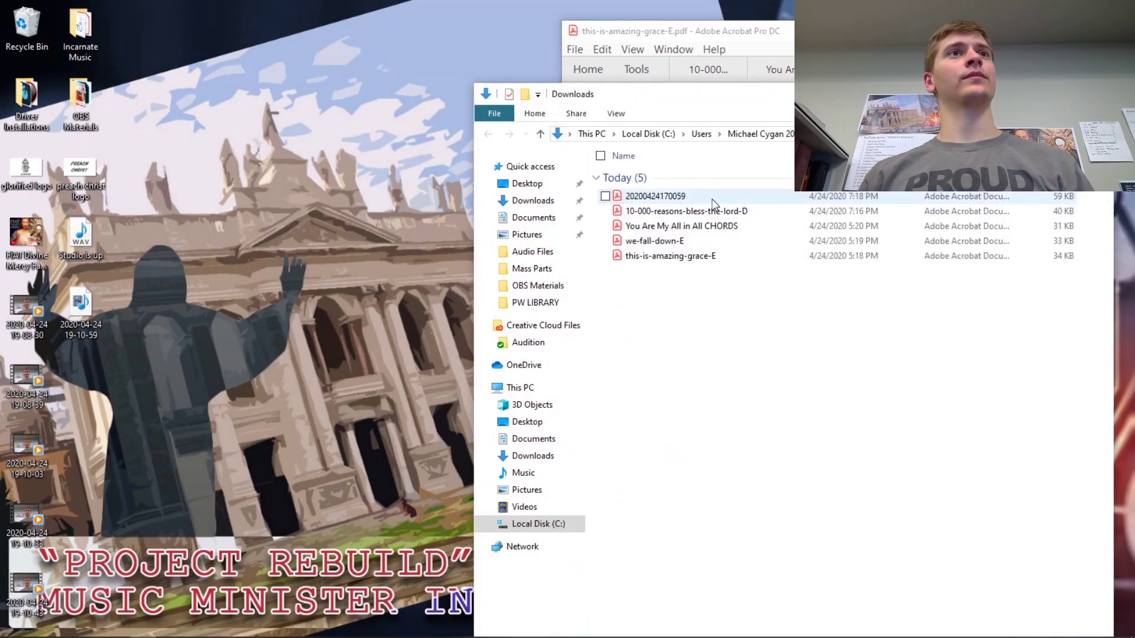
{"action": "double_click", "coordinate": [713, 204]}
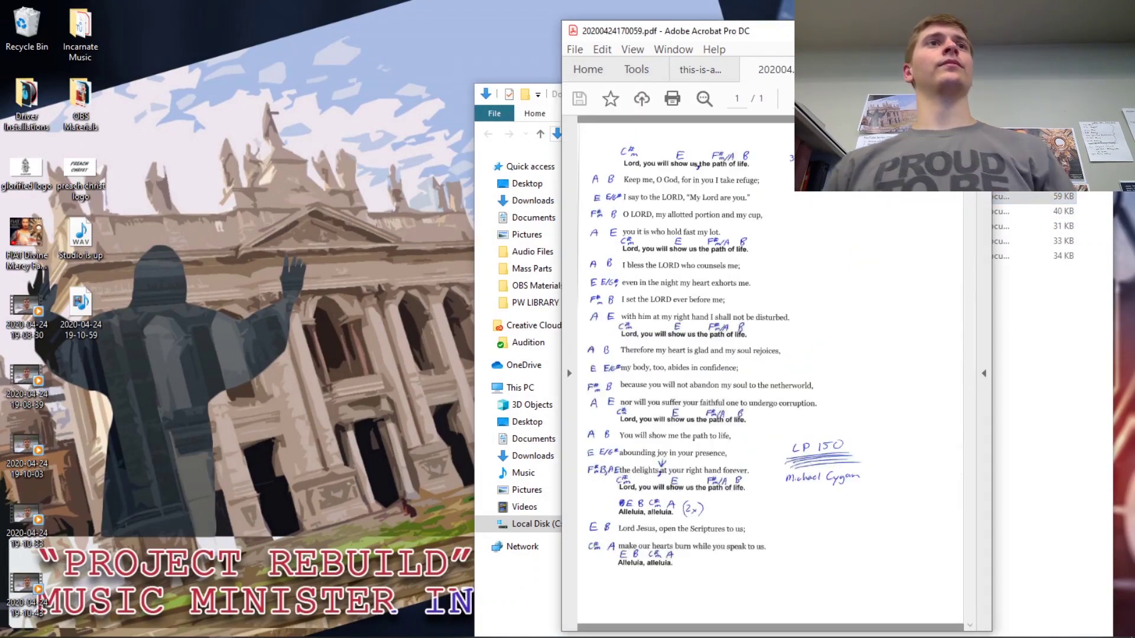
{"action": "left_click_drag", "start_coordinate": [834, 43], "coordinate": [304, 34]}
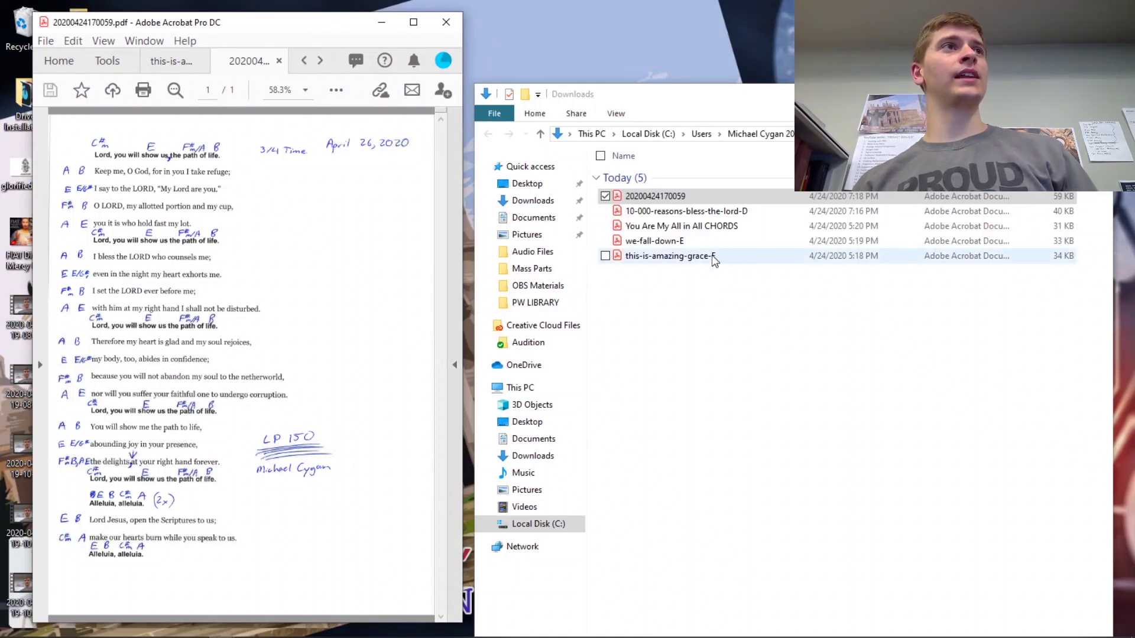
{"action": "mouse_move", "coordinate": [249, 631]}
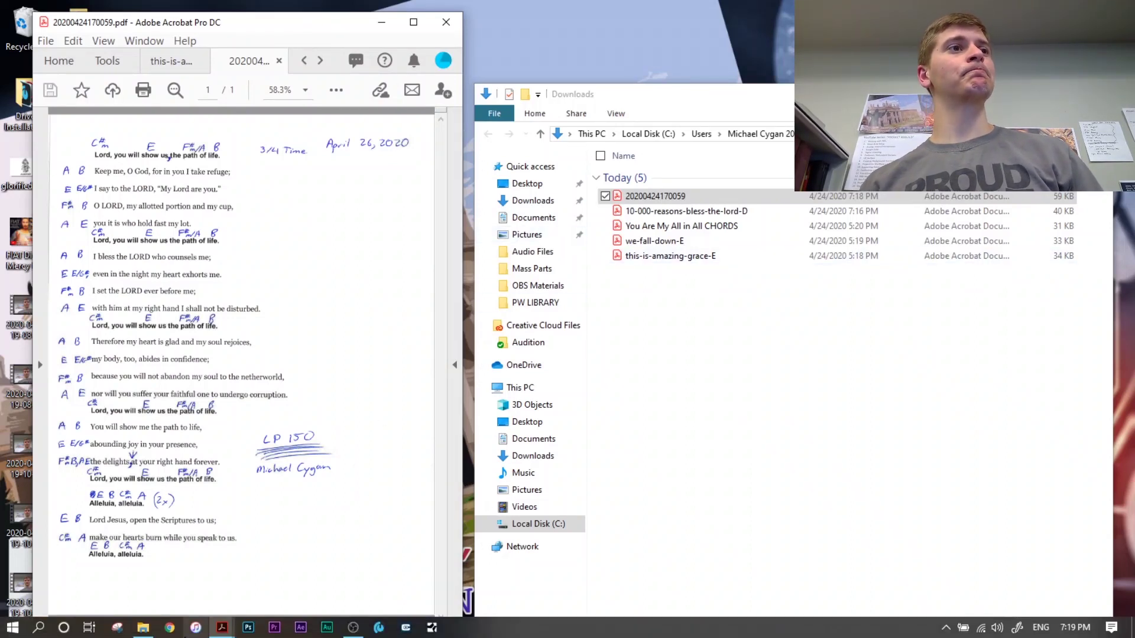
{"action": "left_click", "coordinate": [171, 628]}
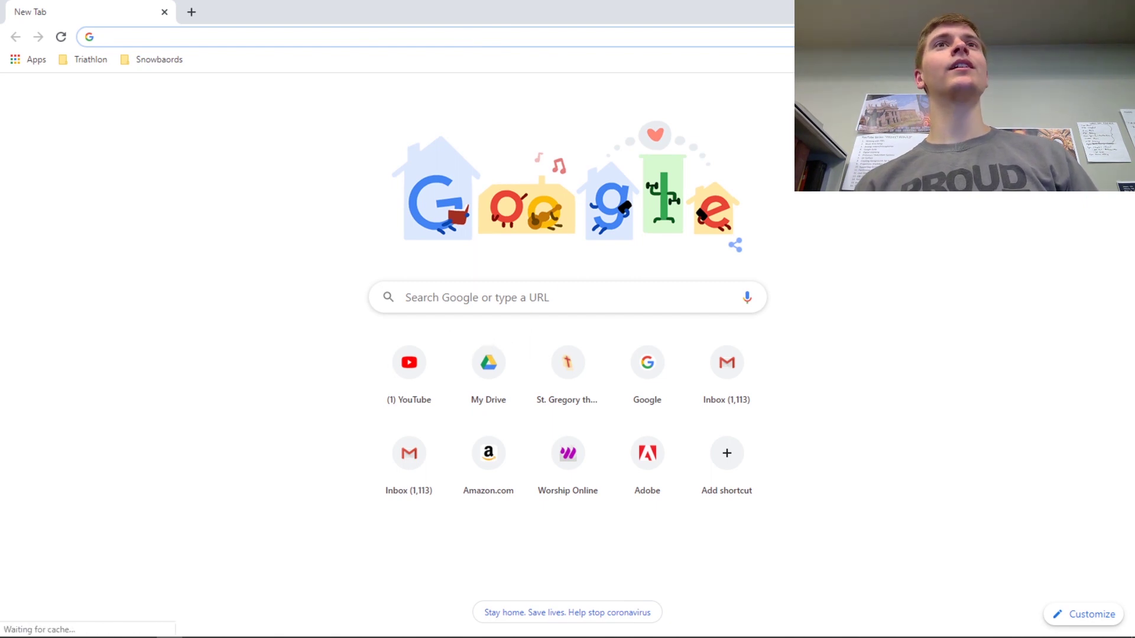
Switch to the other Google account and open Google Drive
{"action": "left_click", "coordinate": [1114, 91]}
{"action": "left_click", "coordinate": [982, 316]}
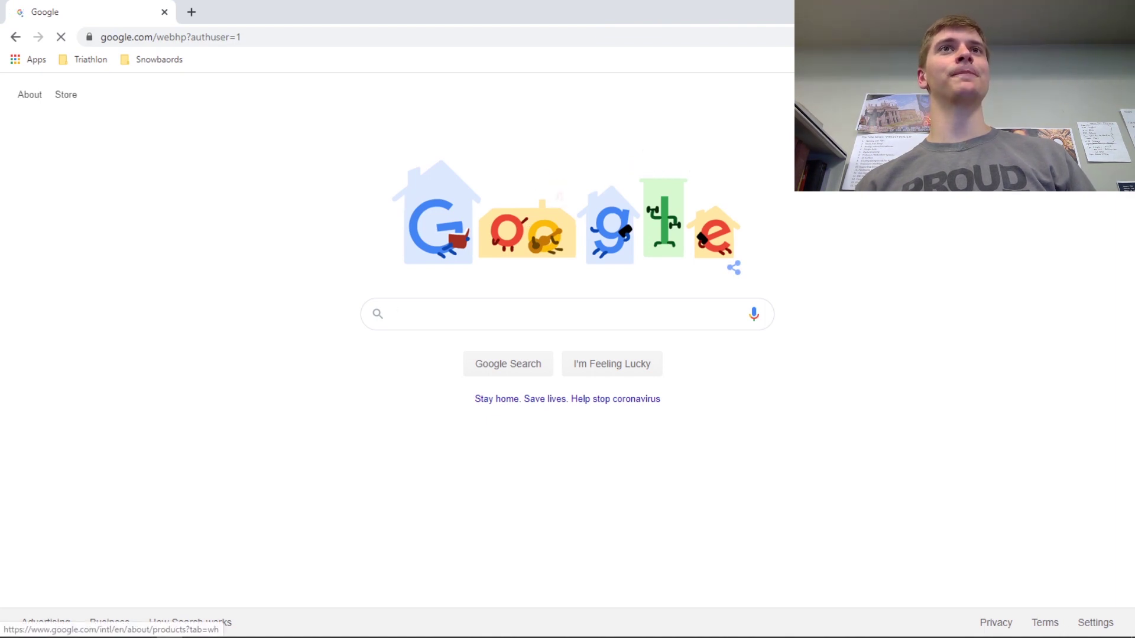
{"action": "left_click", "coordinate": [1080, 95]}
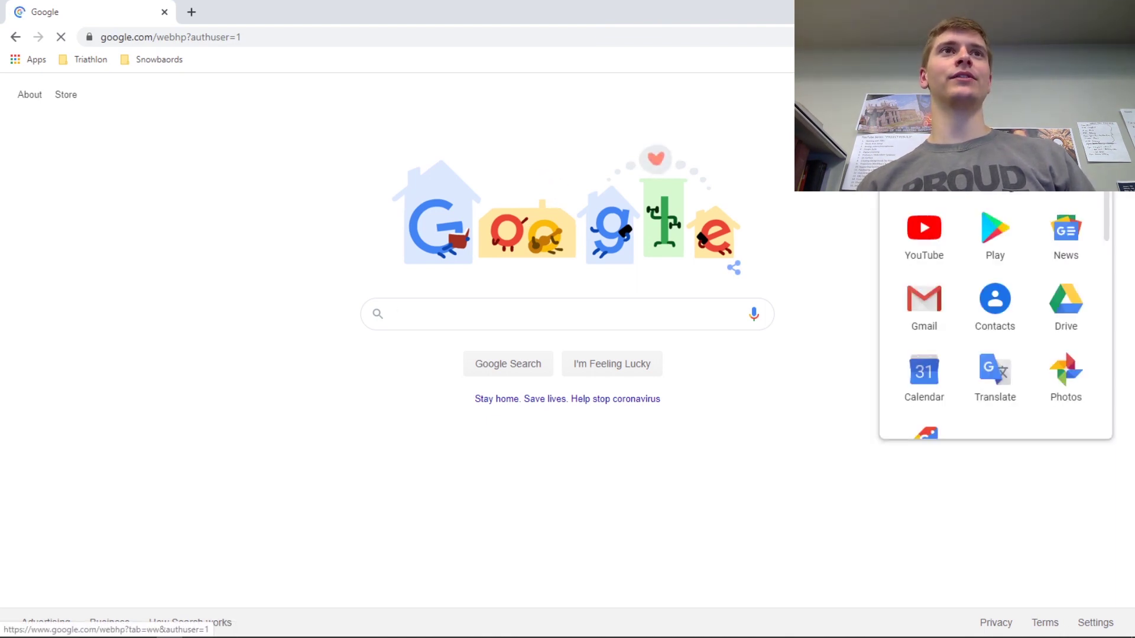
{"action": "left_click", "coordinate": [1070, 303]}
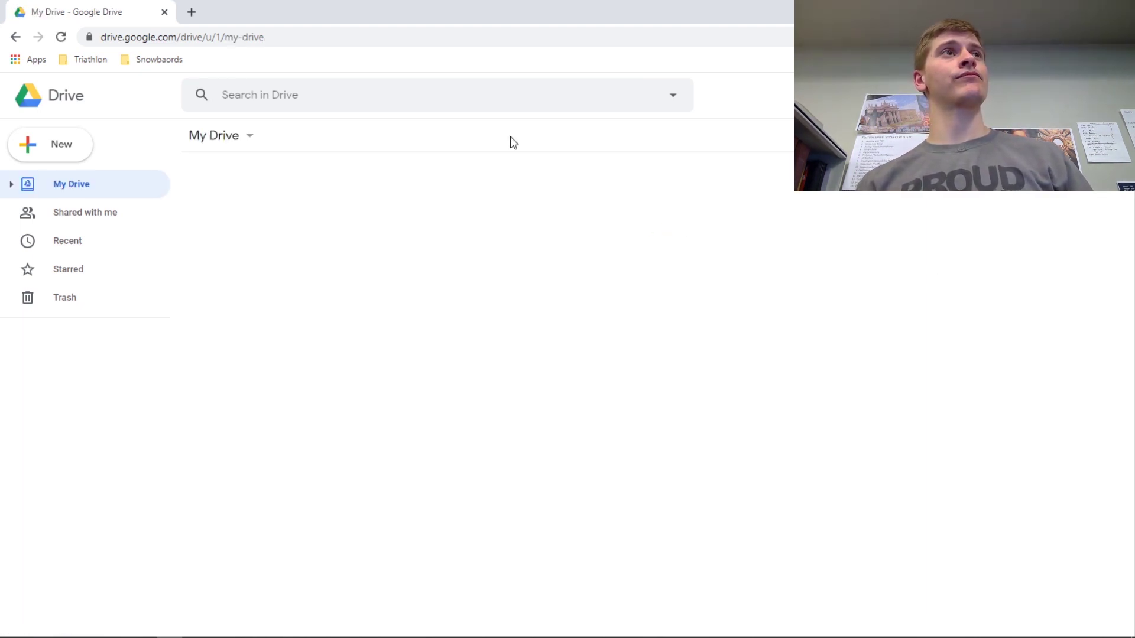
Search Drive for 'mass of renewal' and download Mass of Renewal.pdf
{"action": "left_click", "coordinate": [420, 100]}
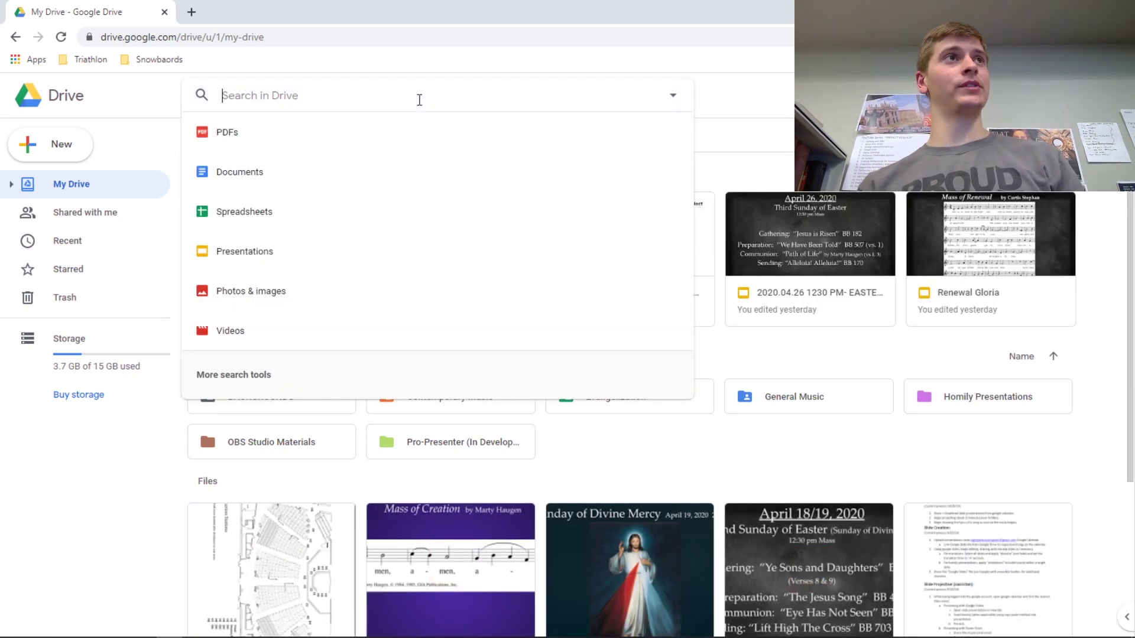
{"action": "type", "text": "mass of renew"}
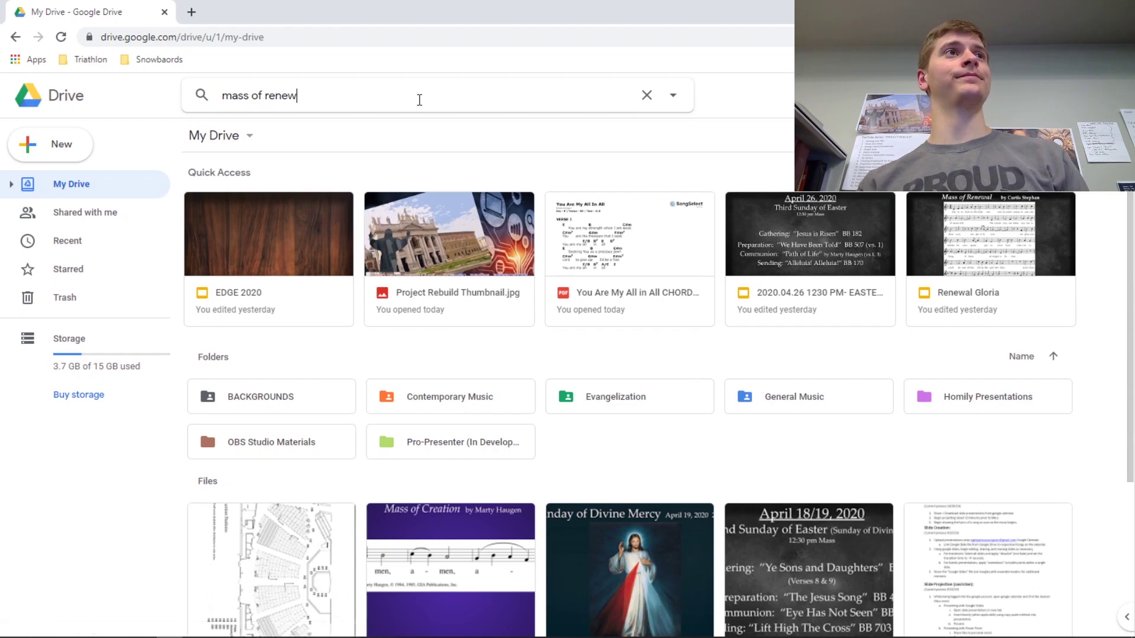
{"action": "type", "text": "al"}
{"action": "key", "text": "Return"}
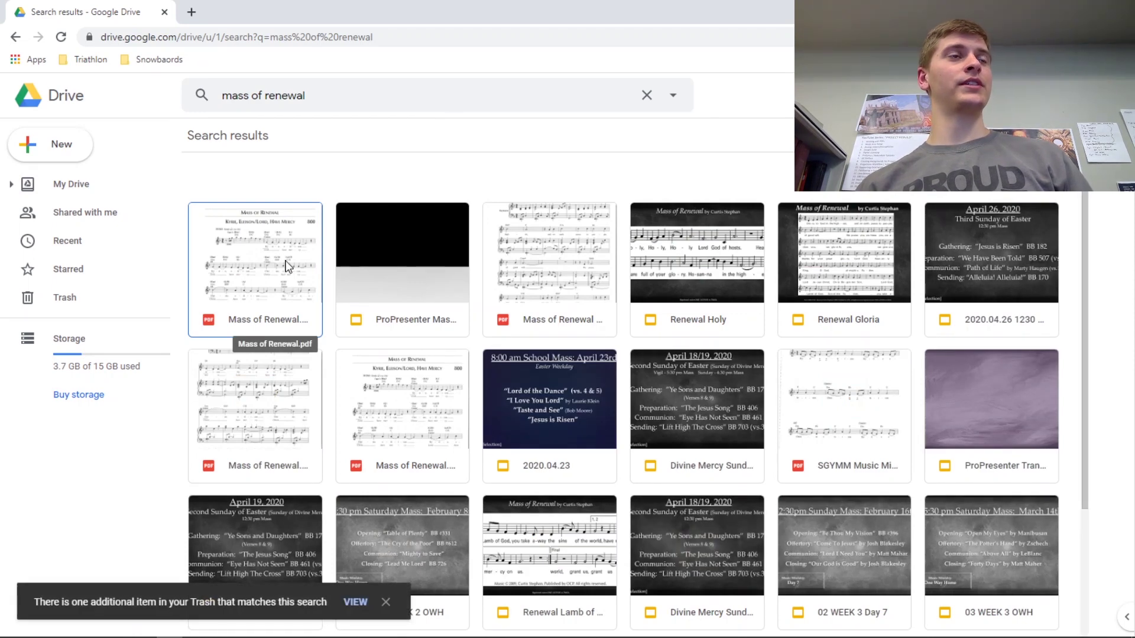
{"action": "right_click", "coordinate": [286, 328]}
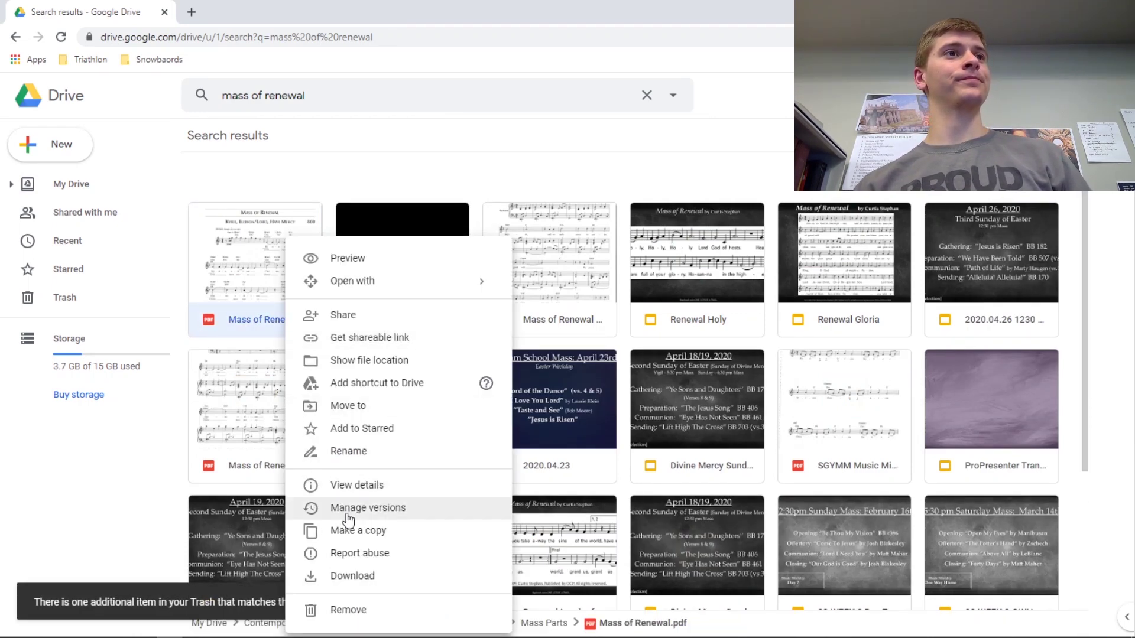
{"action": "left_click", "coordinate": [361, 577]}
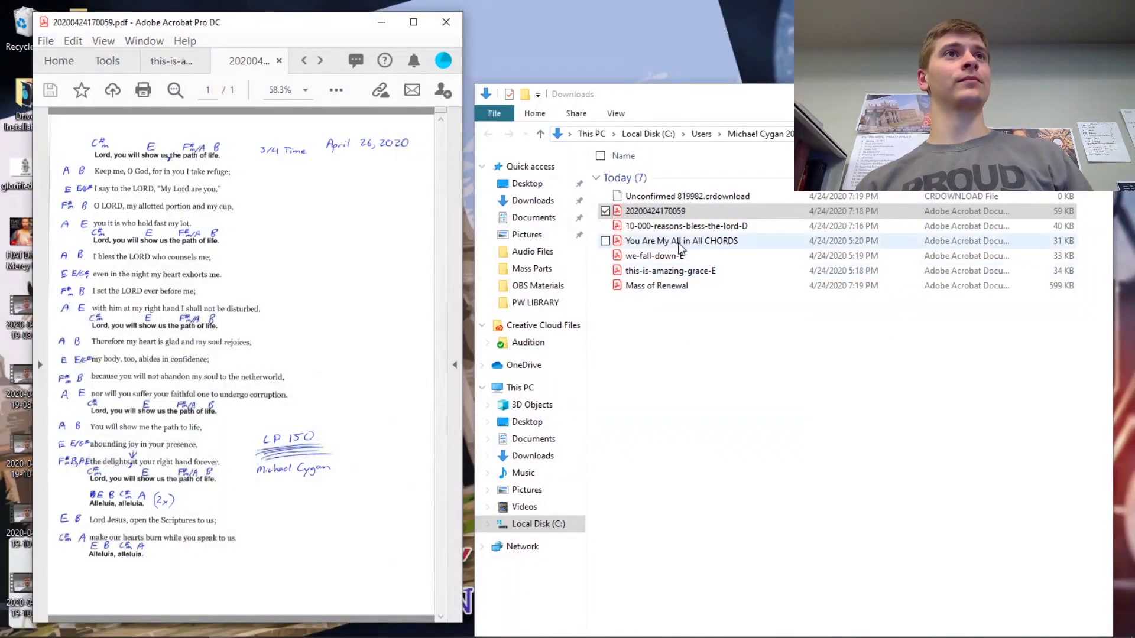
Open the downloaded Mass of Renewal.pdf in Acrobat and maximize the window
{"action": "left_click", "coordinate": [685, 287]}
{"action": "double_click", "coordinate": [685, 287]}
{"action": "left_click", "coordinate": [413, 22]}
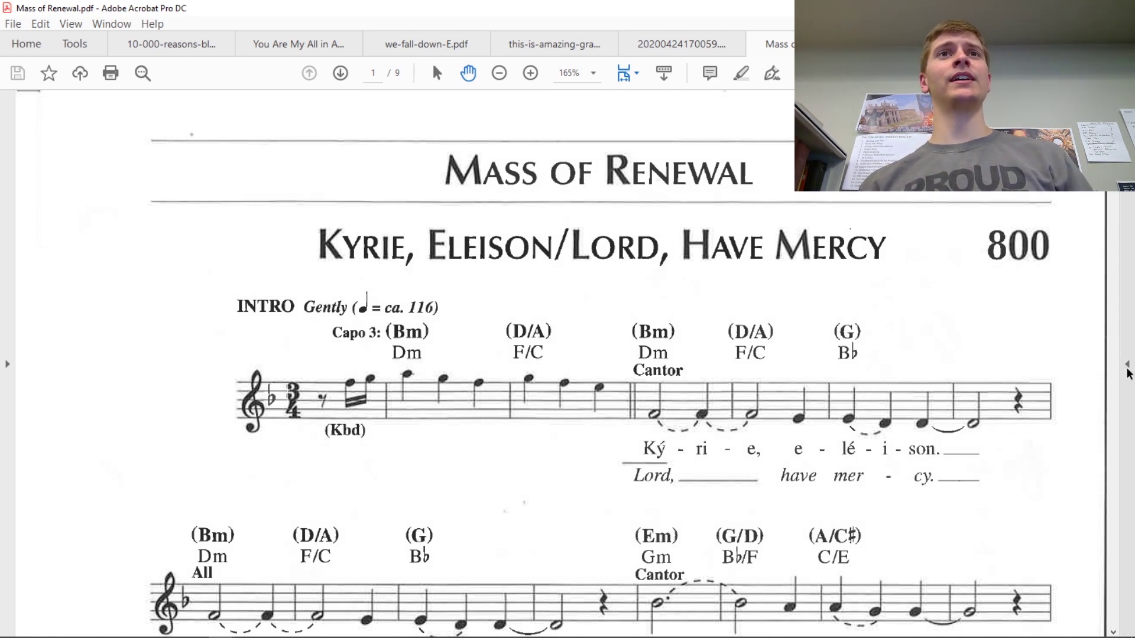
Combine all six open PDFs into Binder1.pdf using Combine Files with Add Open Files
{"action": "left_click", "coordinate": [1128, 367]}
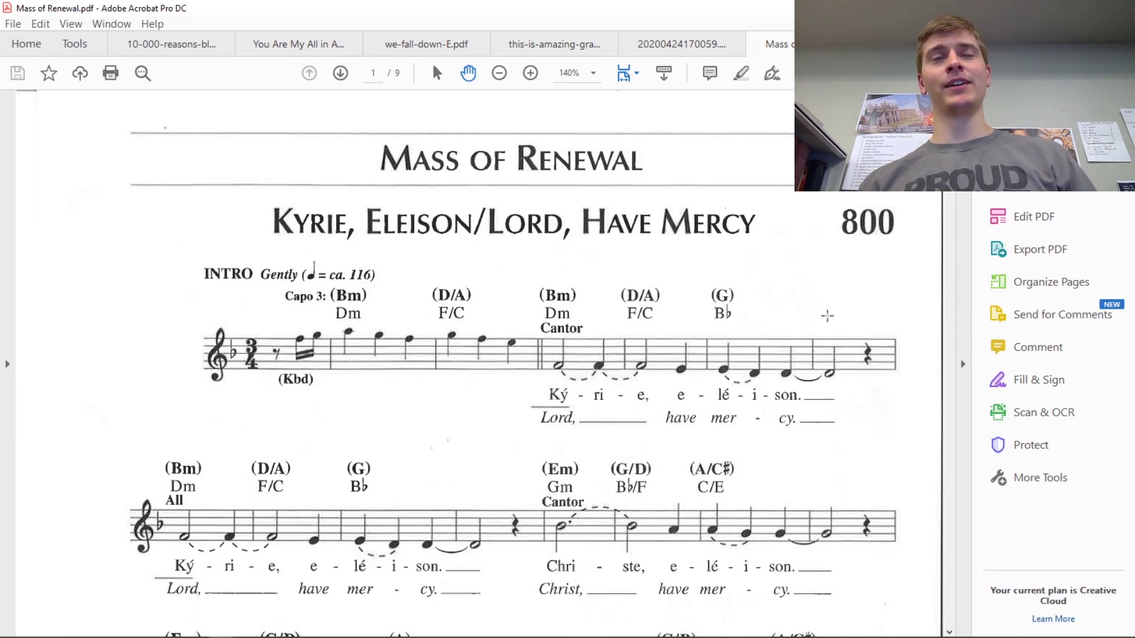
{"action": "left_click", "coordinate": [1056, 195]}
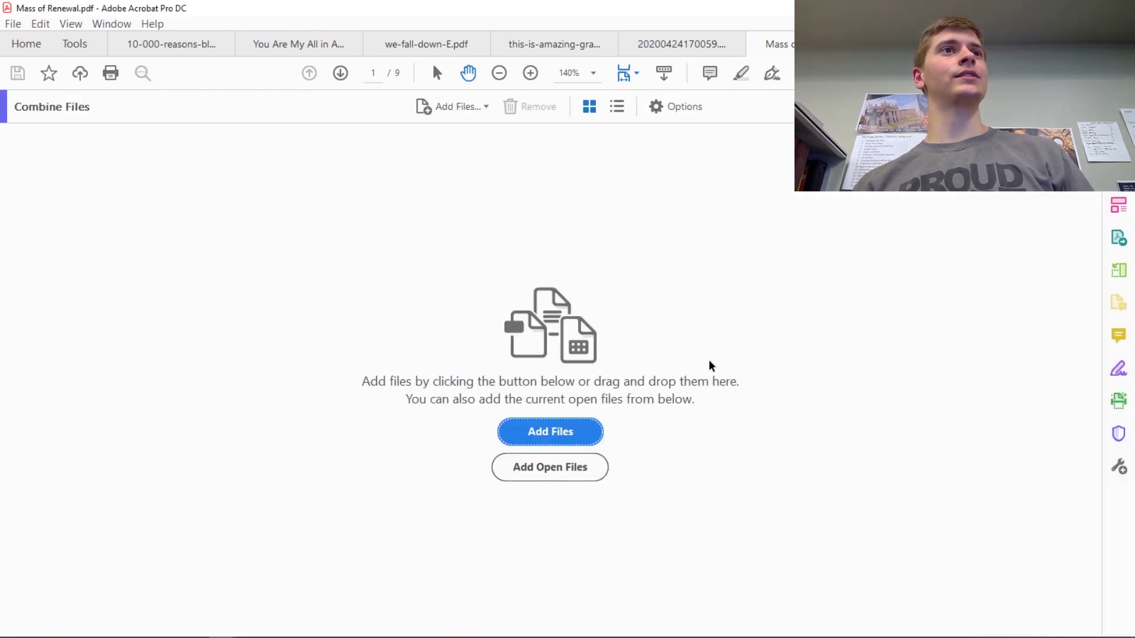
{"action": "left_click", "coordinate": [564, 473]}
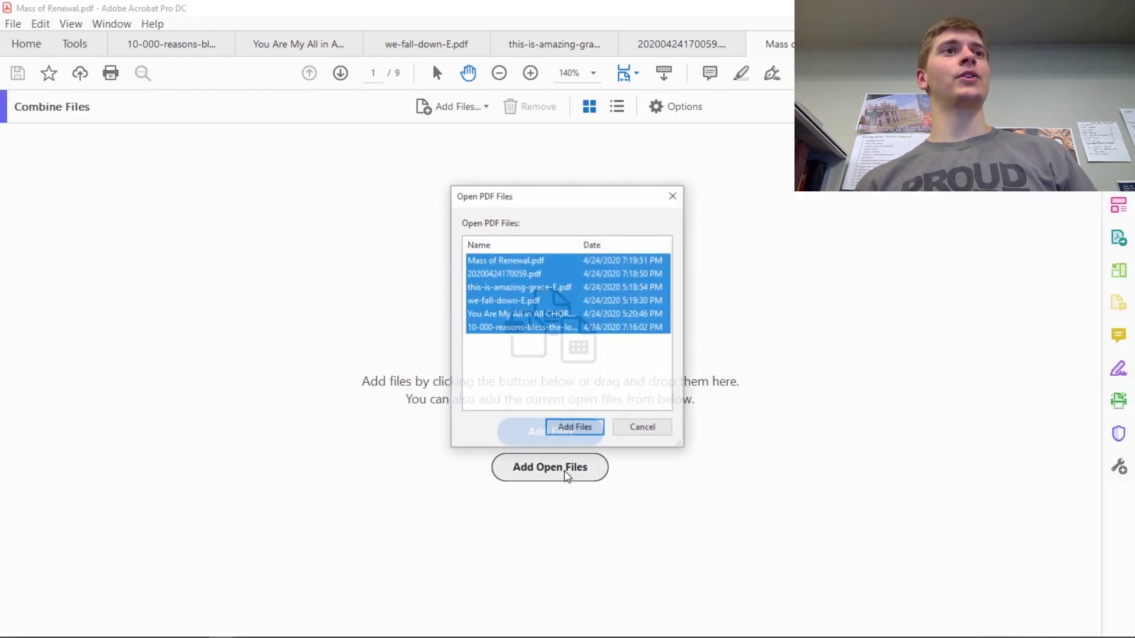
{"action": "left_click", "coordinate": [578, 429]}
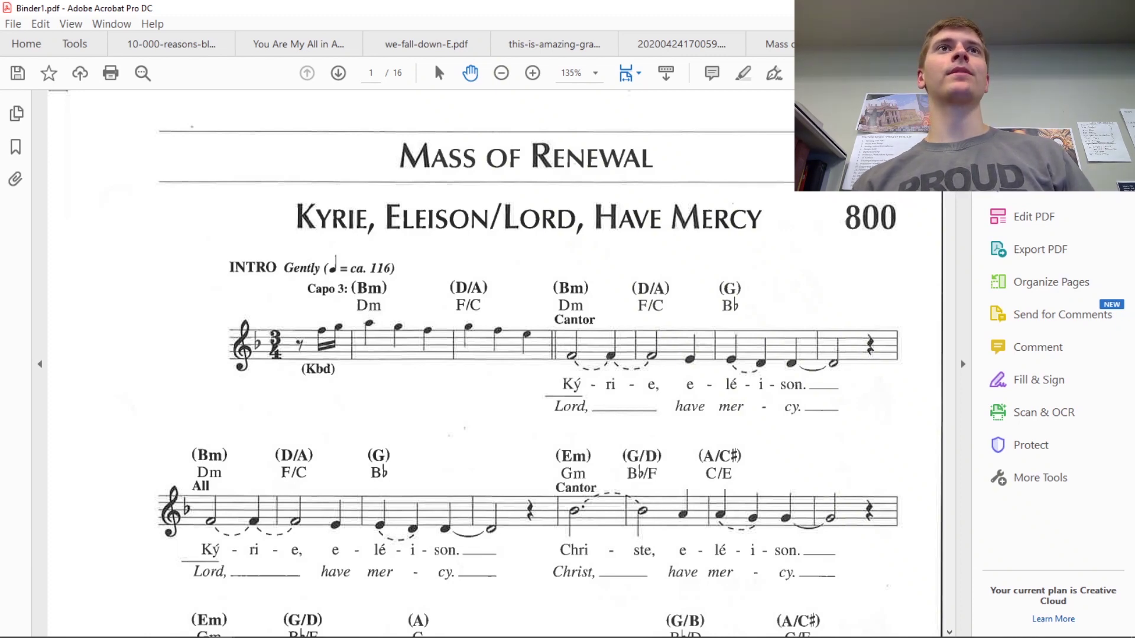
Close the six source PDF tabs, from 10-000-reasons to the original Mass of Renewal
{"action": "left_click", "coordinate": [224, 45]}
{"action": "left_click", "coordinate": [225, 45]}
{"action": "left_click", "coordinate": [225, 45]}
{"action": "left_click", "coordinate": [225, 45]}
{"action": "left_click", "coordinate": [226, 44]}
{"action": "left_click", "coordinate": [225, 45]}
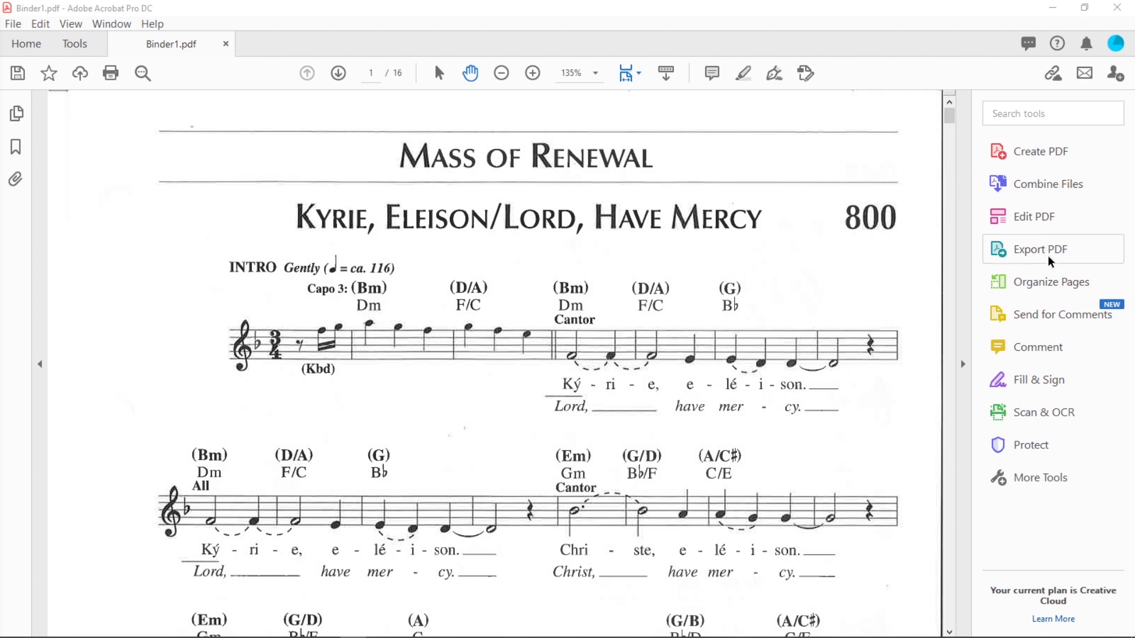
In the page thumbnails, move pages 11–12 to the front of Binder1.pdf
{"action": "left_click", "coordinate": [1094, 285]}
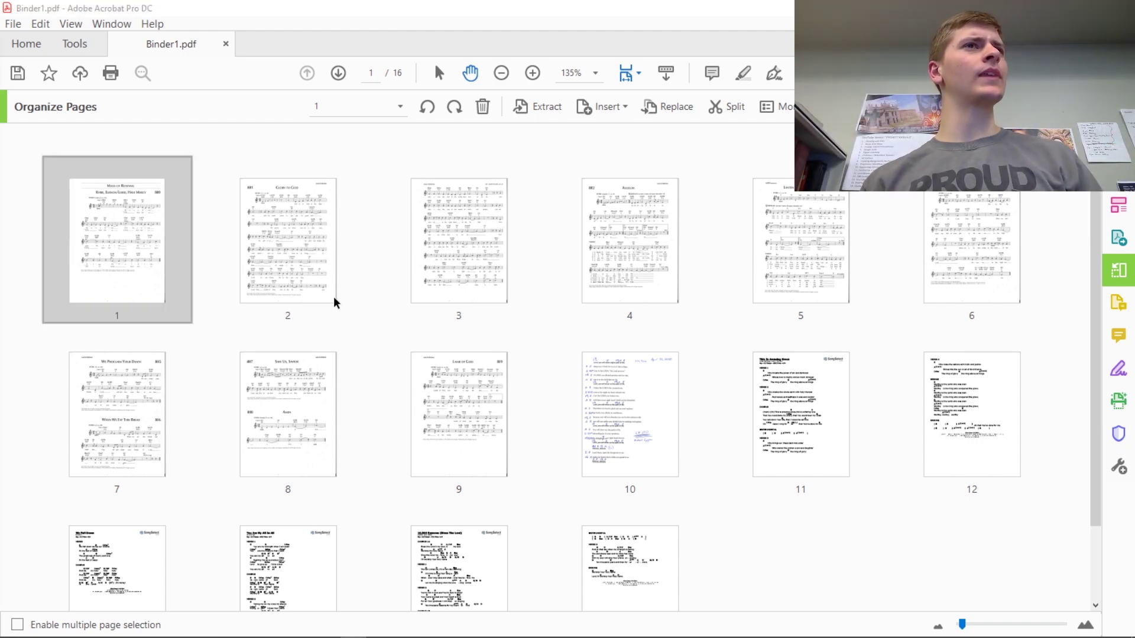
{"action": "scroll", "coordinate": [822, 520], "scroll_direction": "down", "scroll_amount": 2}
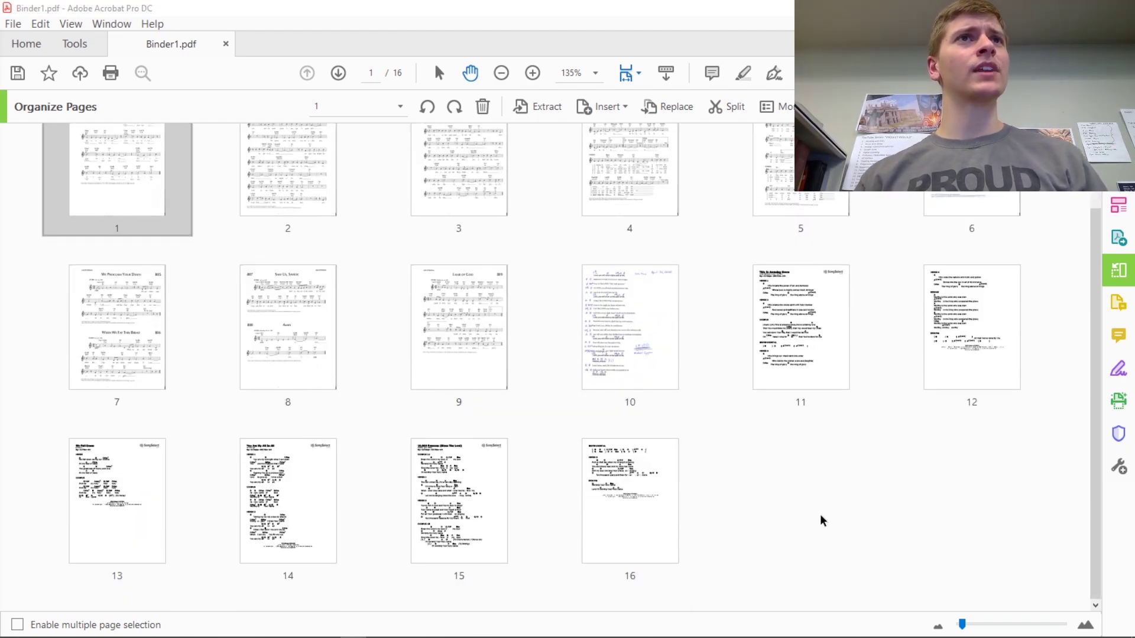
{"action": "left_click", "coordinate": [809, 369]}
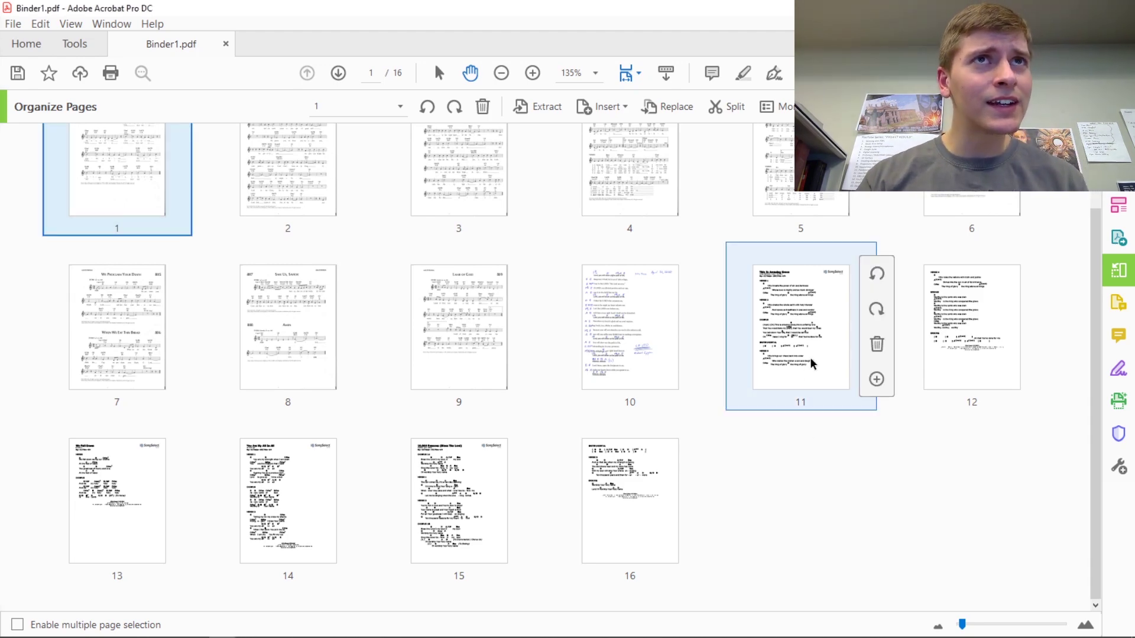
{"action": "left_click", "coordinate": [972, 345], "text": "shift"}
{"action": "scroll", "coordinate": [879, 332], "scroll_direction": "up", "scroll_amount": 2}
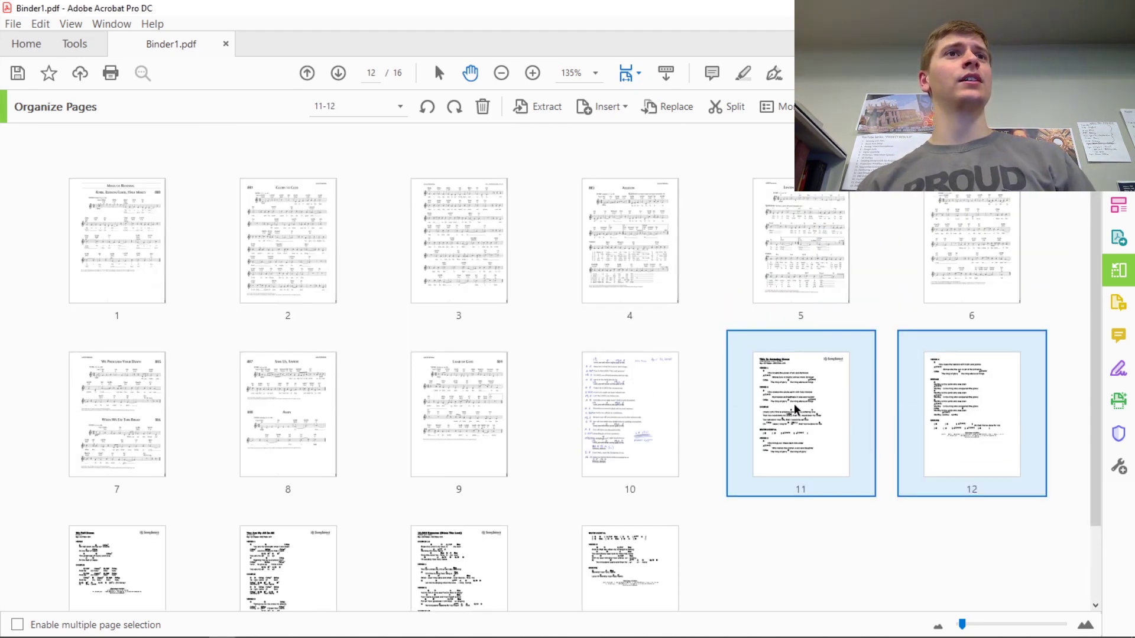
{"action": "left_click_drag", "start_coordinate": [794, 408], "coordinate": [74, 254]}
{"action": "scroll", "coordinate": [415, 388], "scroll_direction": "down", "scroll_amount": 1}
{"action": "scroll", "coordinate": [416, 388], "scroll_direction": "up", "scroll_amount": 1}
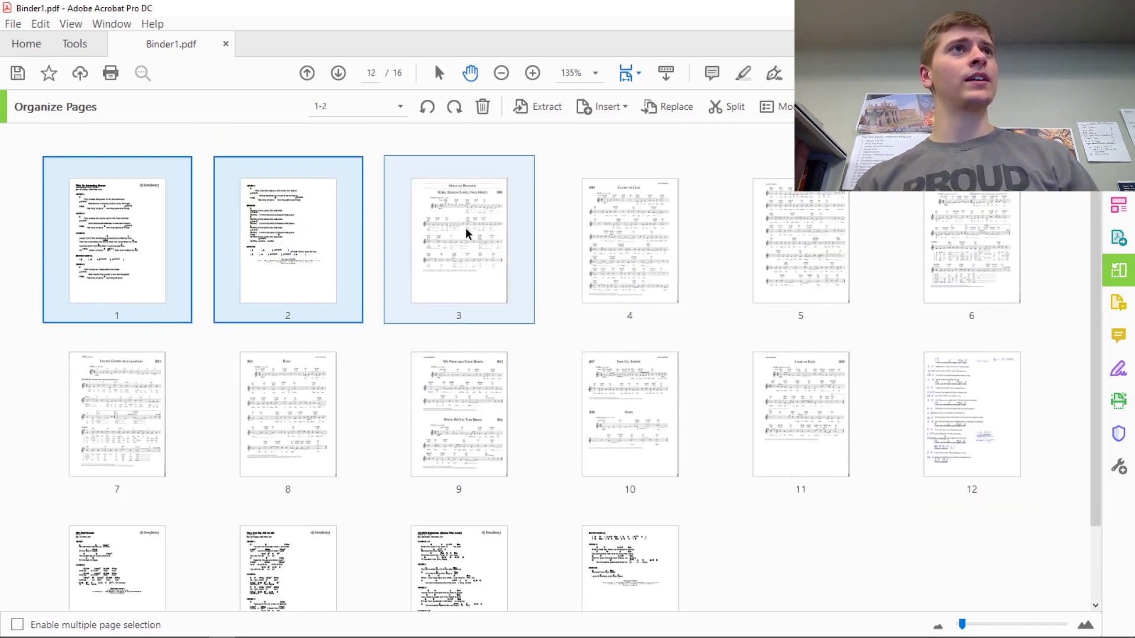
Move the handwritten psalm page to sit between pages 5 and 6
{"action": "left_click", "coordinate": [493, 179]}
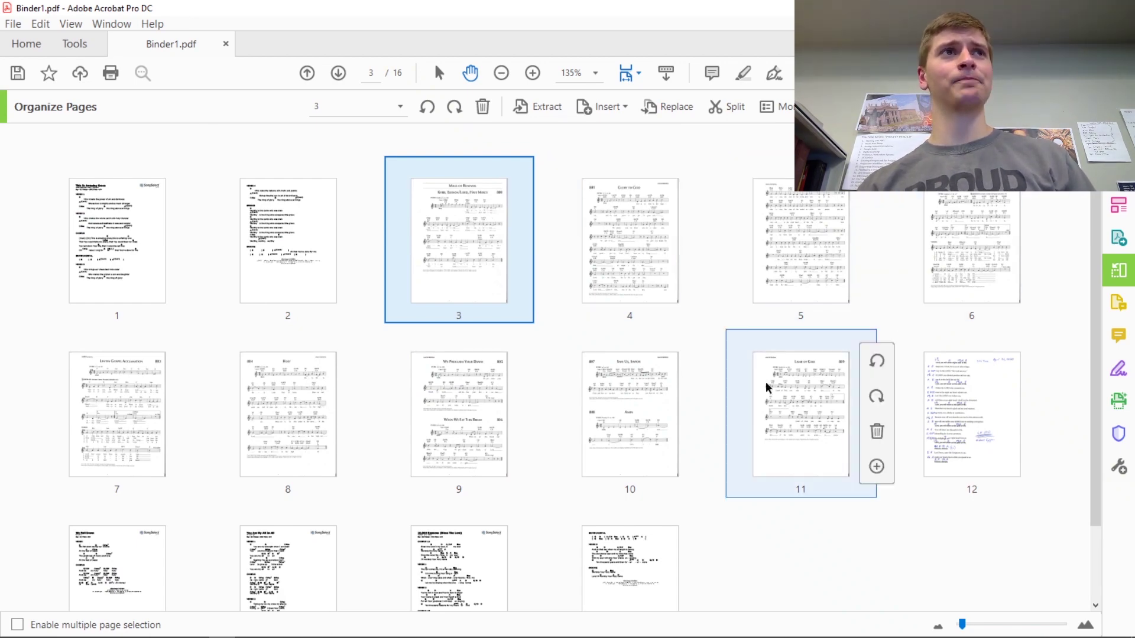
{"action": "scroll", "coordinate": [724, 448], "scroll_direction": "down", "scroll_amount": 1}
{"action": "scroll", "coordinate": [723, 447], "scroll_direction": "up", "scroll_amount": 1}
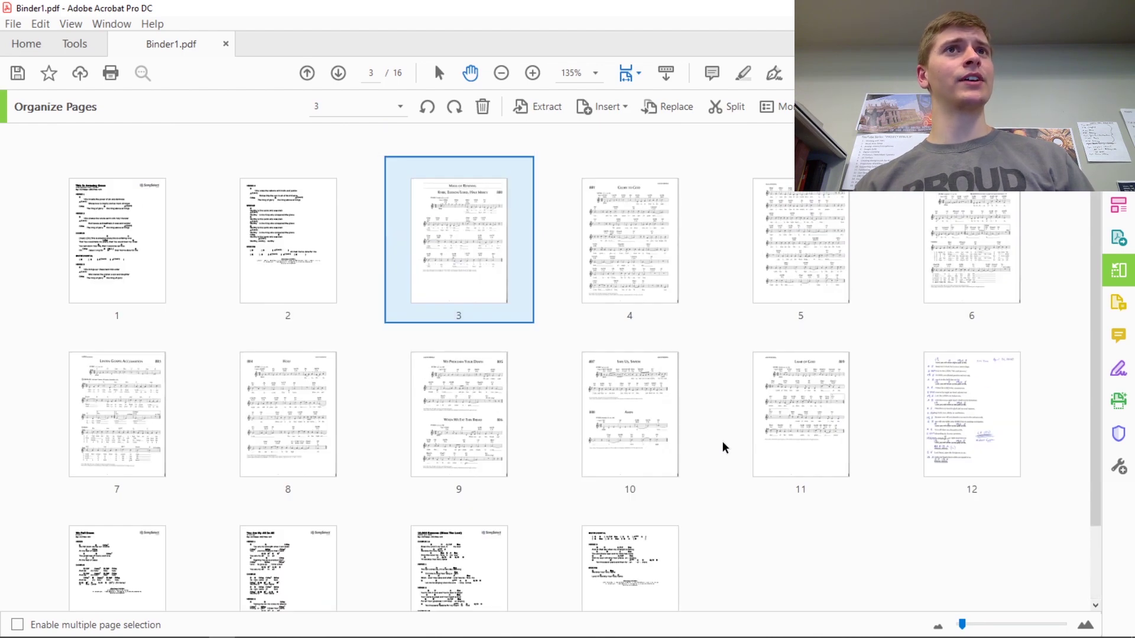
{"action": "left_click_drag", "start_coordinate": [933, 393], "coordinate": [887, 271]}
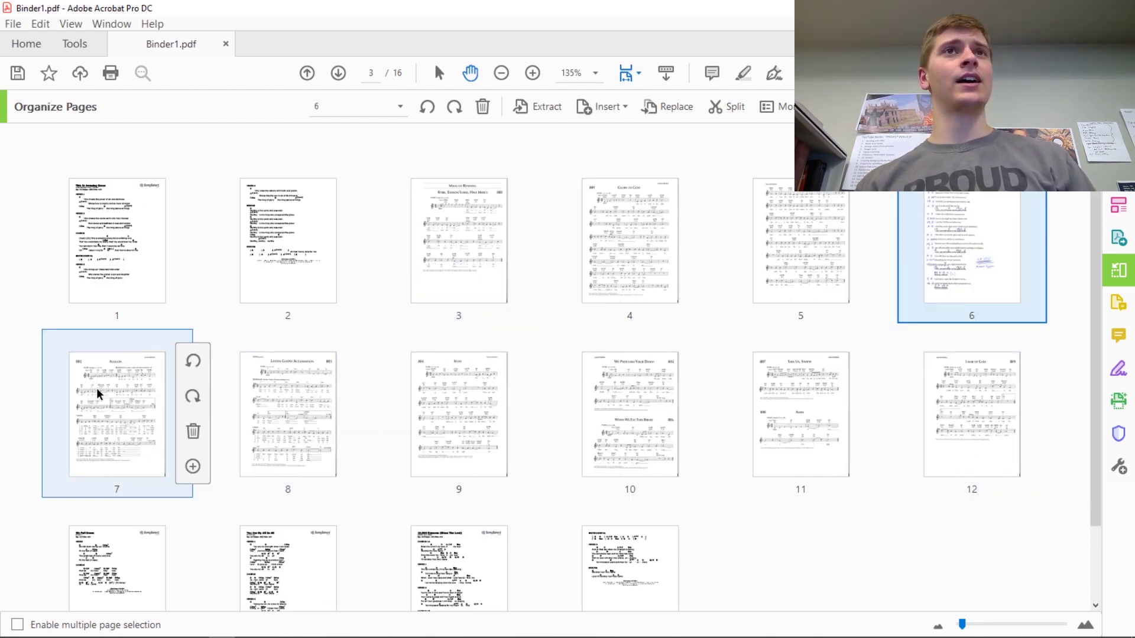
Delete page 8 from the binder
{"action": "scroll", "coordinate": [266, 518], "scroll_direction": "down", "scroll_amount": 1}
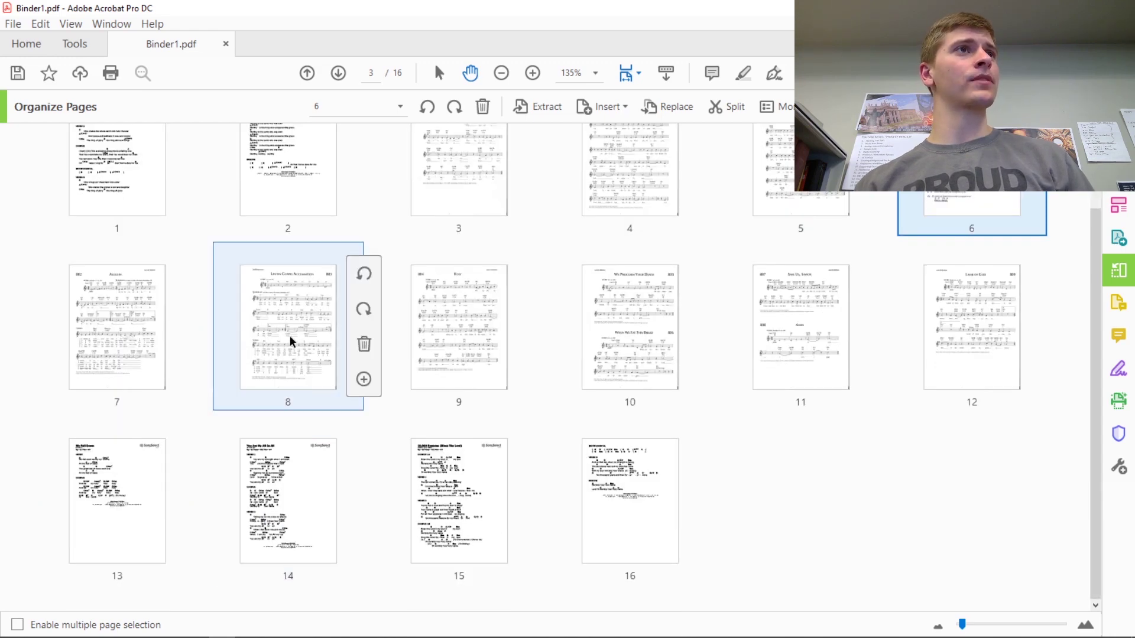
{"action": "left_click", "coordinate": [307, 335]}
{"action": "left_click", "coordinate": [364, 344]}
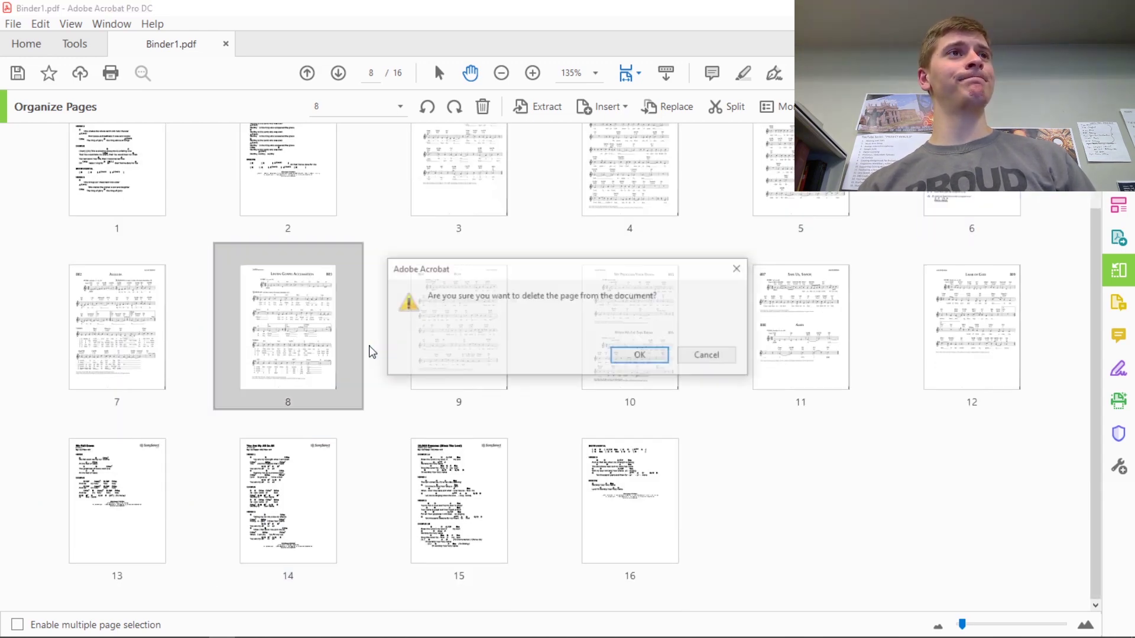
{"action": "left_click", "coordinate": [650, 357]}
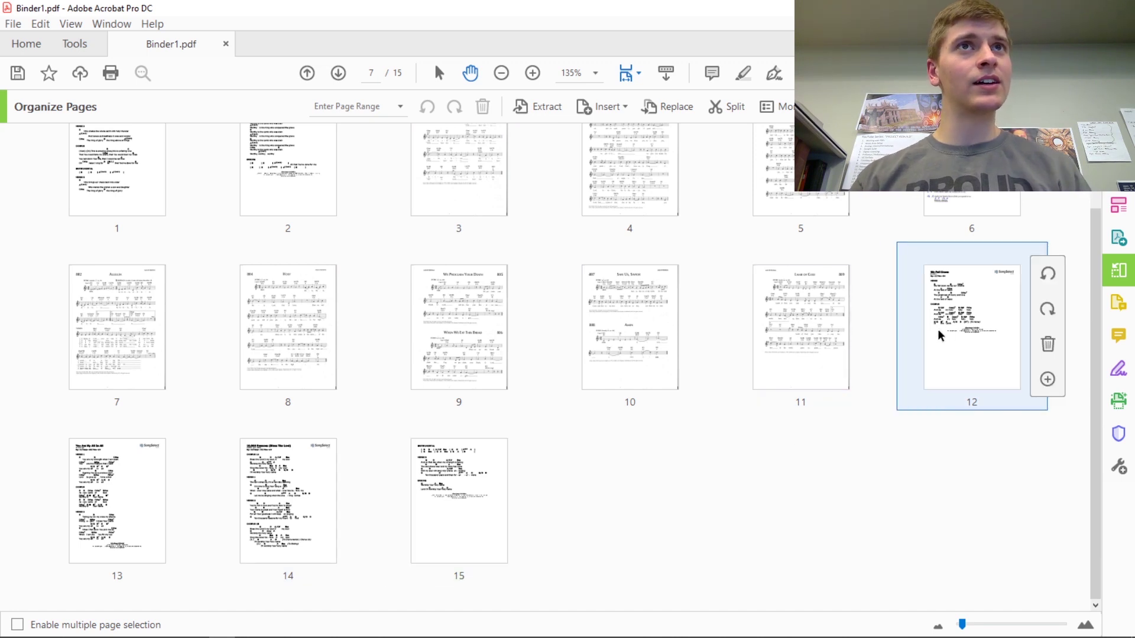
Move the chord sheet on page 12 before page 9 and nudge page 13 toward the end
{"action": "left_click_drag", "start_coordinate": [949, 331], "coordinate": [236, 357]}
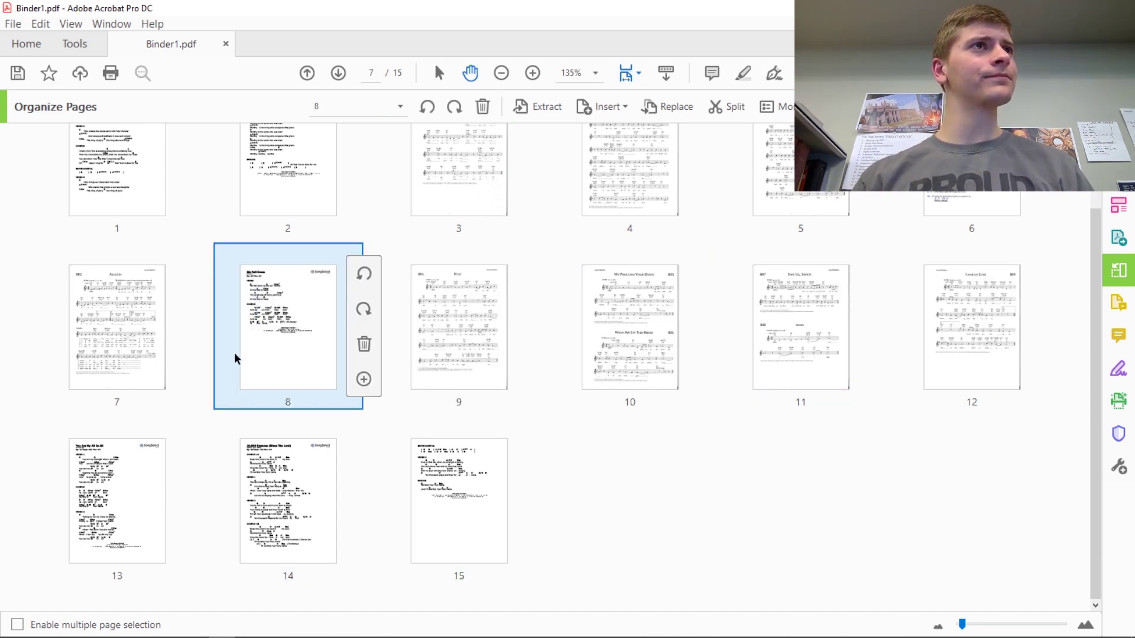
{"action": "left_click", "coordinate": [141, 501]}
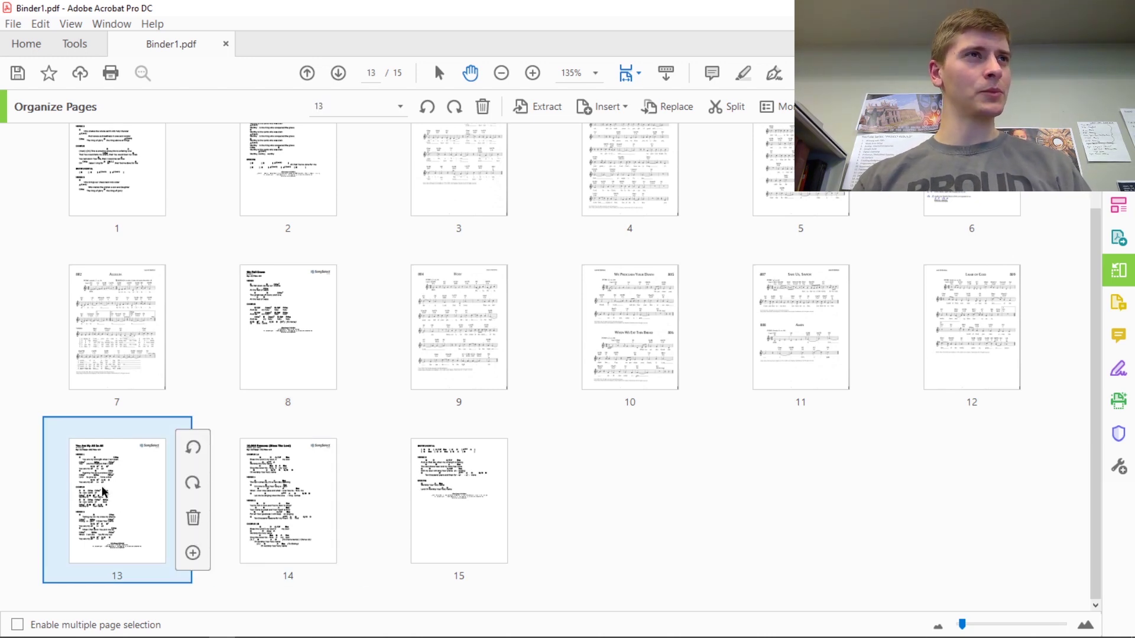
{"action": "mouse_move", "coordinate": [103, 492]}
{"action": "left_mouse_down"}
{"action": "mouse_move", "coordinate": [721, 390]}
{"action": "mouse_move", "coordinate": [1067, 318]}
{"action": "mouse_move", "coordinate": [106, 502]}
{"action": "left_mouse_up"}
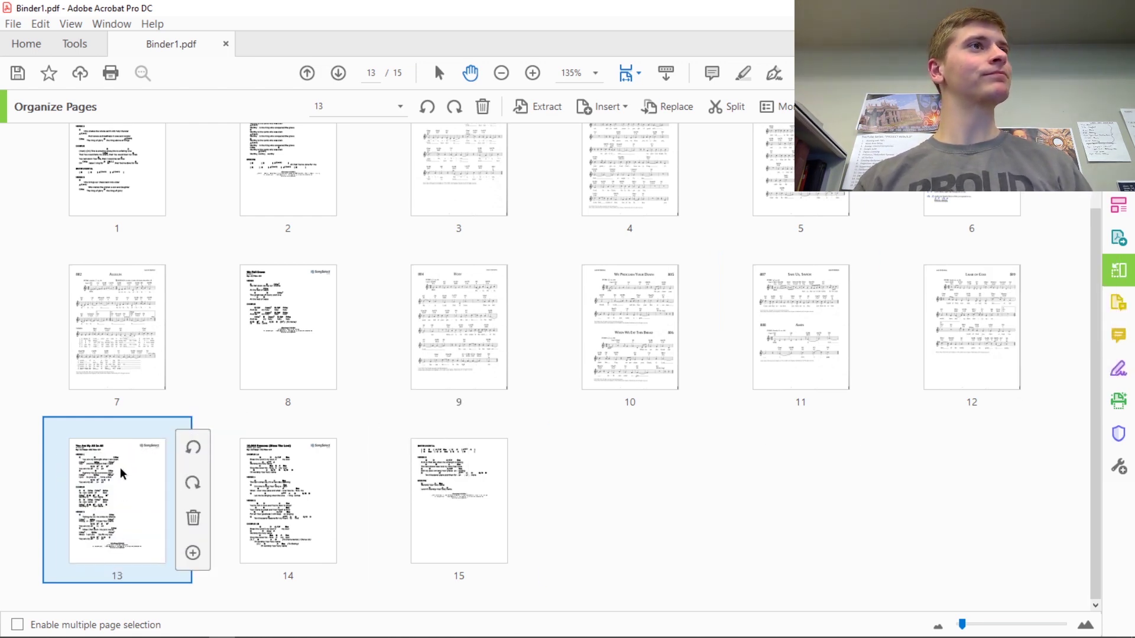
{"action": "mouse_move", "coordinate": [251, 472]}
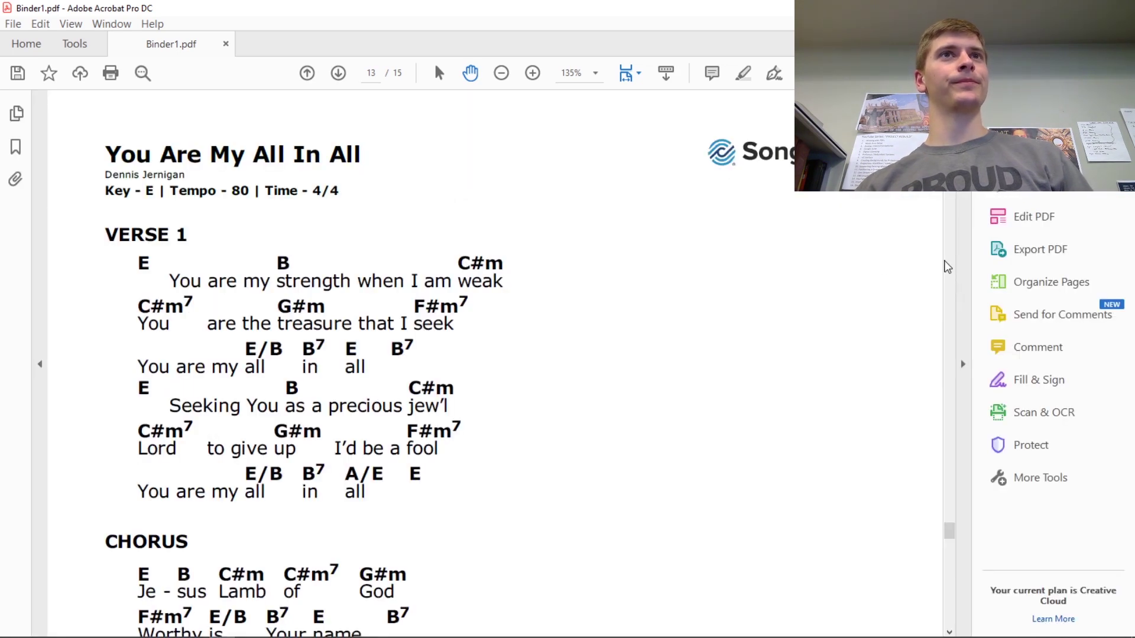
Hide the Tools pane, restore Acrobat to a smaller window, move it aside and dismiss it with Alt+F4
{"action": "left_click_drag", "start_coordinate": [949, 531], "coordinate": [949, 201]}
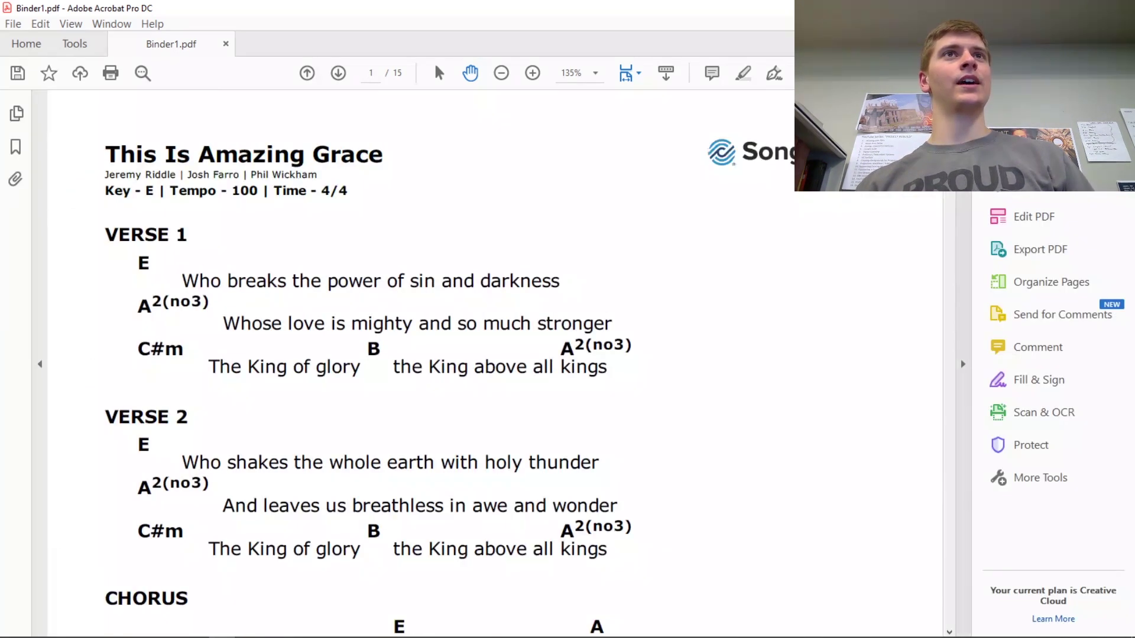
{"action": "left_click", "coordinate": [963, 366]}
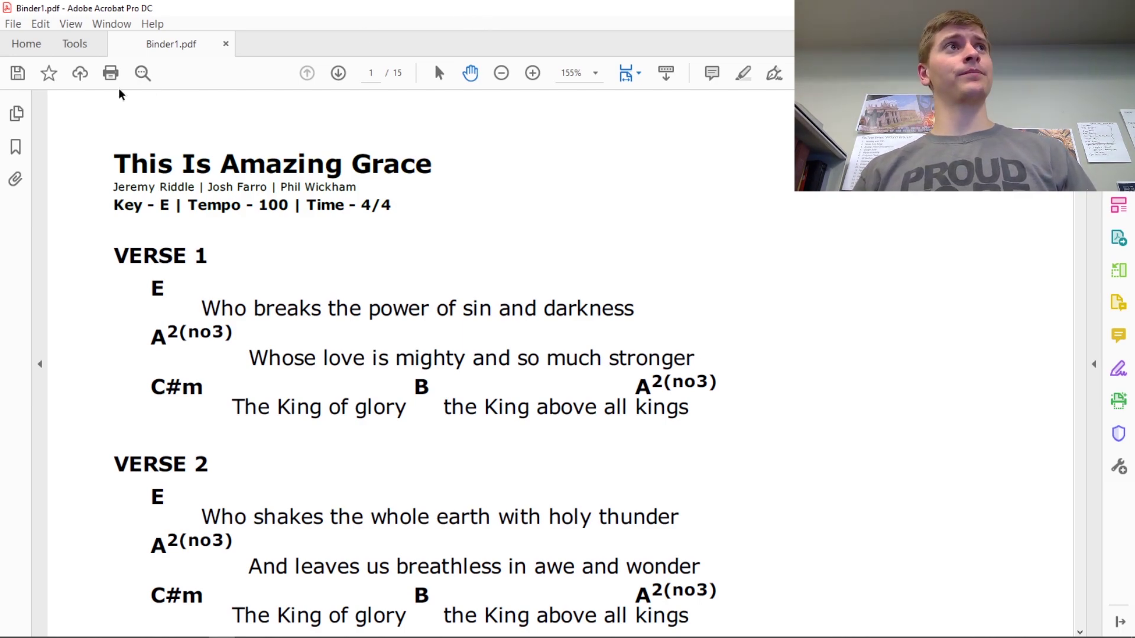
{"action": "double_click", "coordinate": [481, 16]}
{"action": "left_click_drag", "start_coordinate": [482, 17], "coordinate": [213, 95]}
{"action": "key", "text": "alt+F4"}
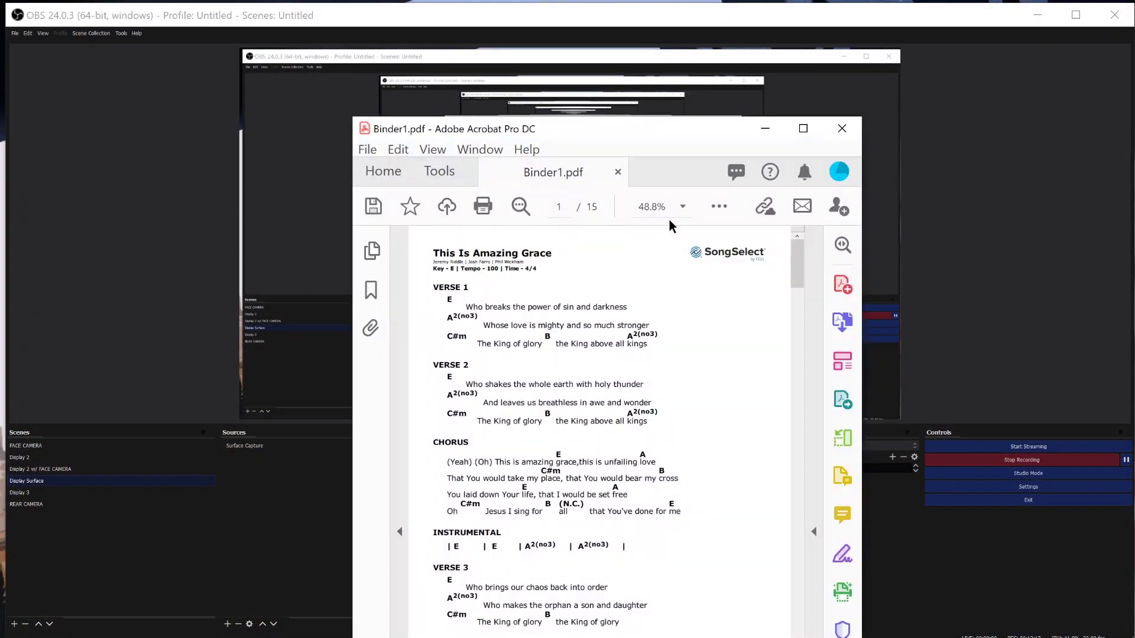
Move the Acrobat window to the top-right and stretch its left edge to the screen's left edge
{"action": "left_click_drag", "start_coordinate": [681, 118], "coordinate": [955, 7]}
{"action": "left_click_drag", "start_coordinate": [625, 213], "coordinate": [7, 246]}
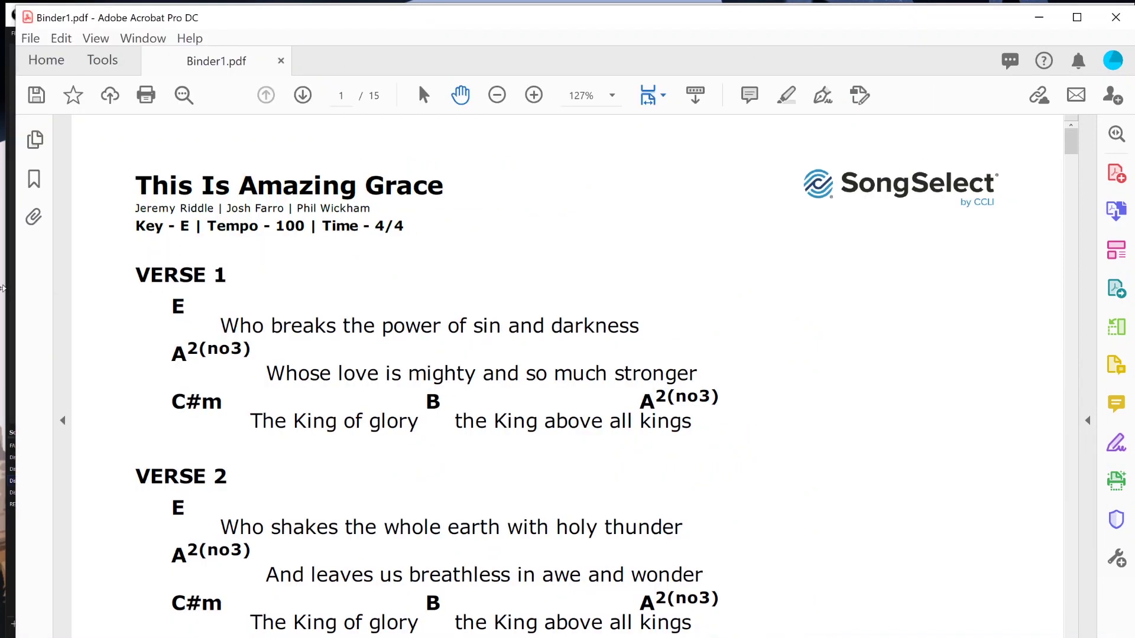
{"action": "left_click_drag", "start_coordinate": [3, 287], "coordinate": [0, 288]}
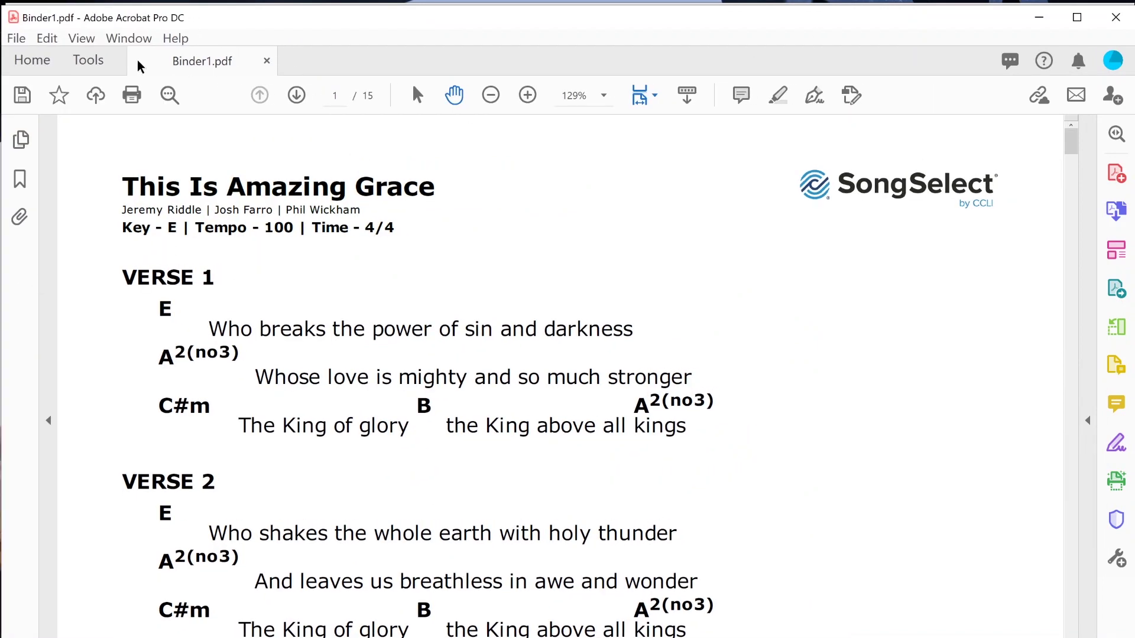
Switch the page display to two pages side by side
{"action": "left_click", "coordinate": [73, 39]}
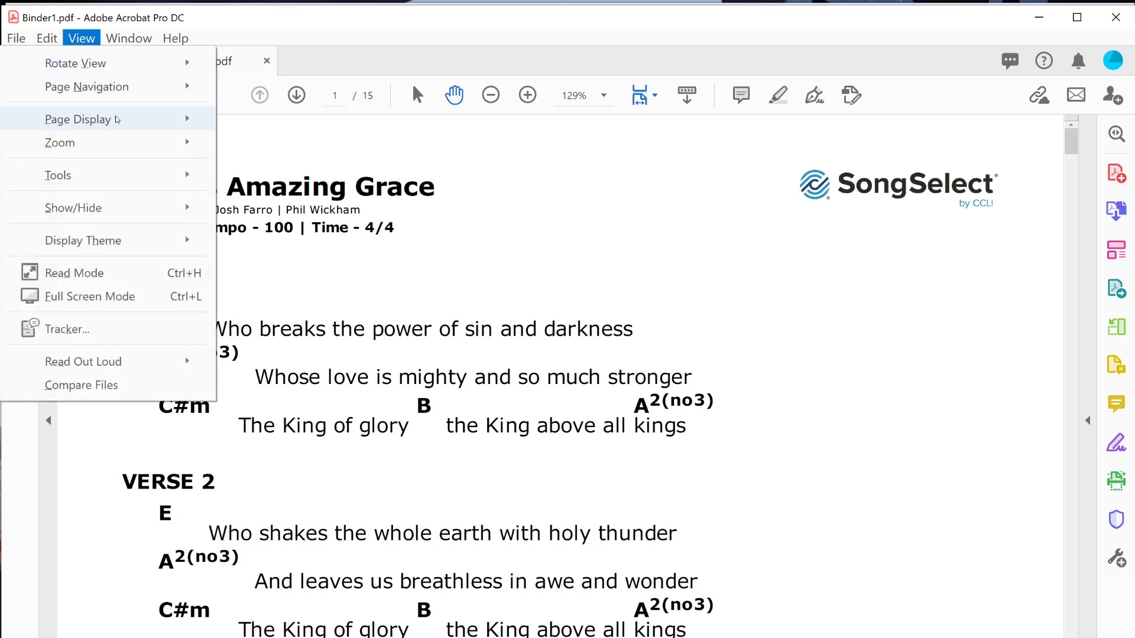
{"action": "mouse_move", "coordinate": [135, 122]}
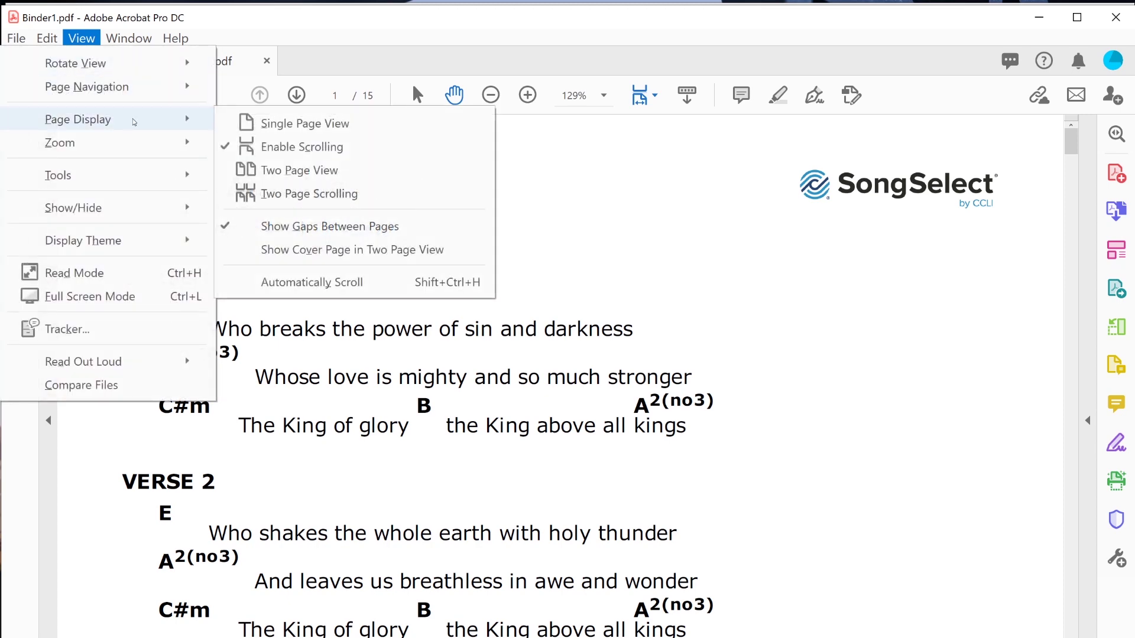
{"action": "left_click", "coordinate": [317, 172]}
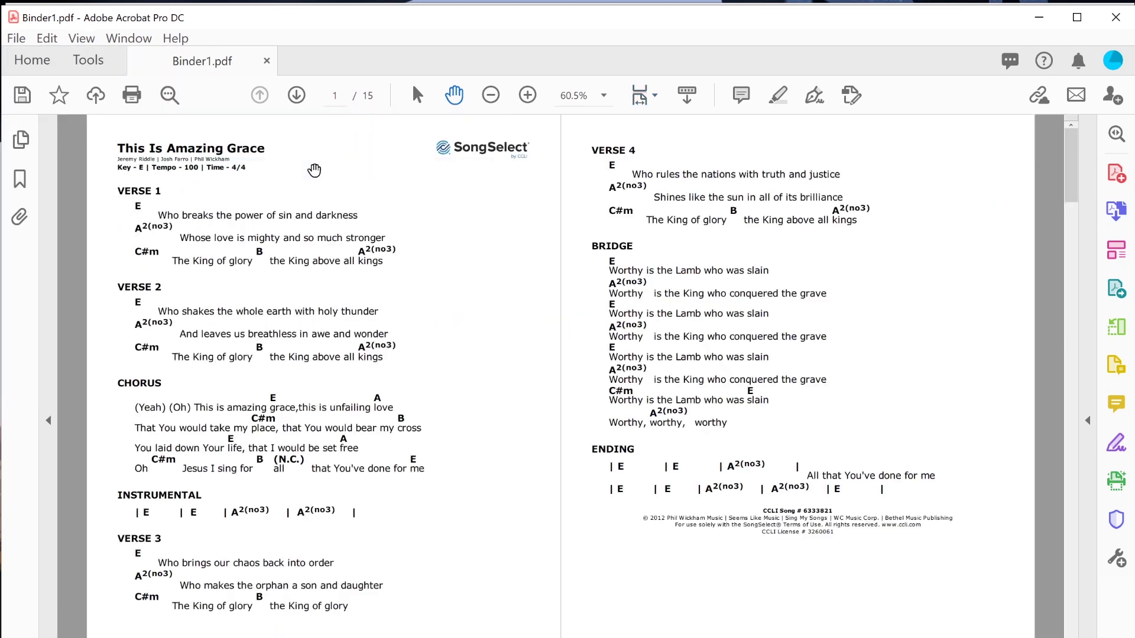
Hide the tools list and scroll Binder1.pdf to the Mass of Renewal Kyrie page
{"action": "left_click", "coordinate": [1088, 420]}
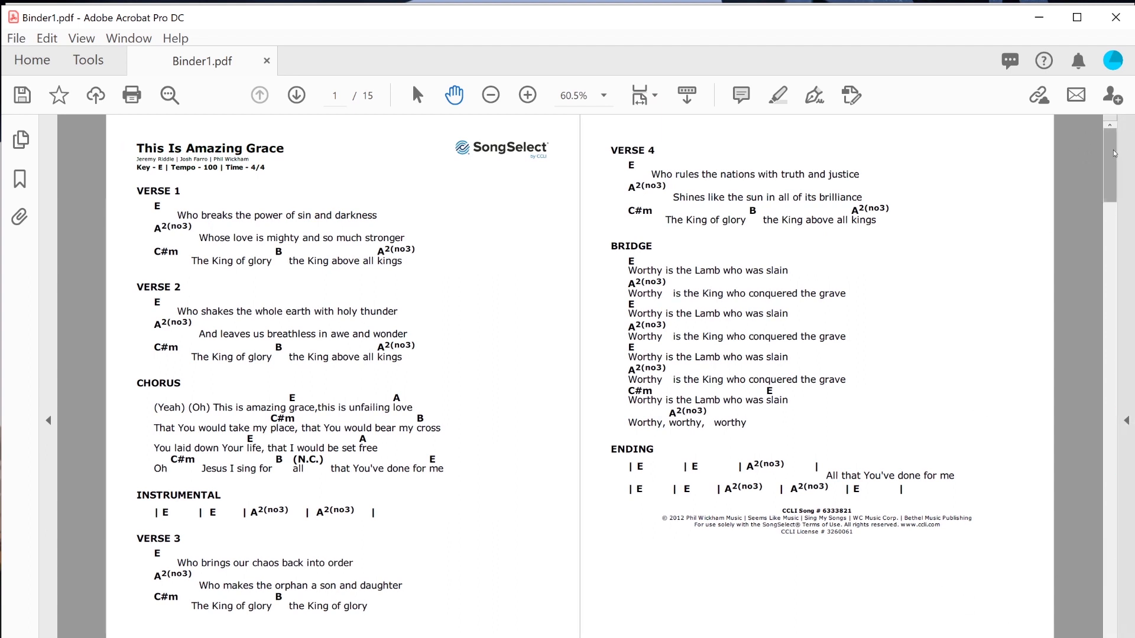
{"action": "left_click_drag", "start_coordinate": [1114, 153], "coordinate": [1107, 238]}
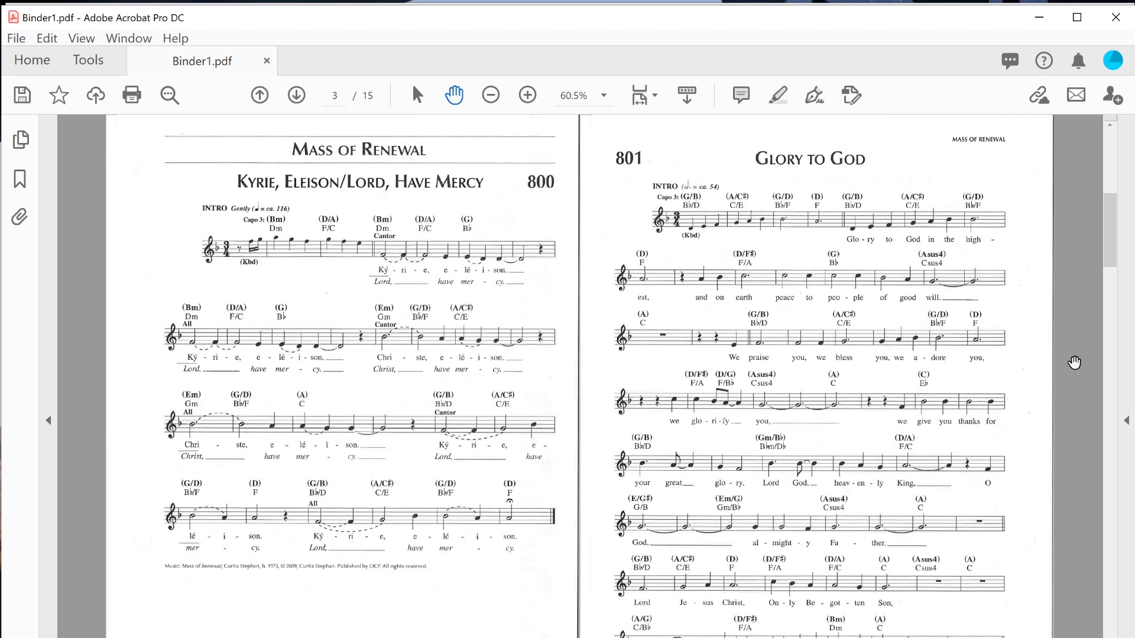
{"action": "left_click_drag", "start_coordinate": [1107, 251], "coordinate": [1106, 291]}
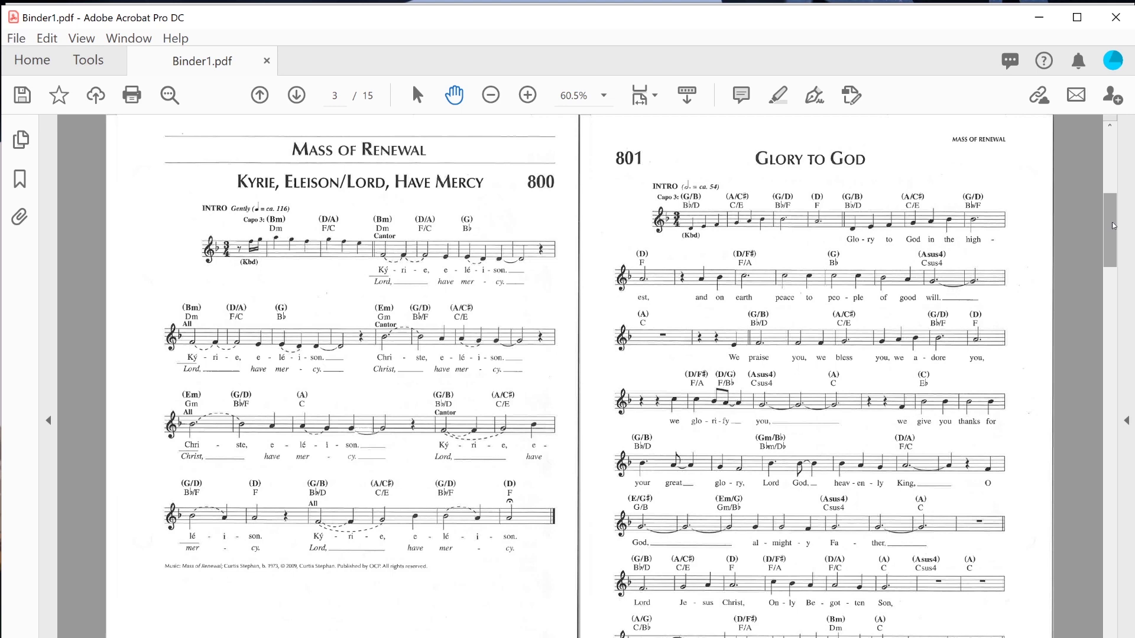
{"action": "left_click_drag", "start_coordinate": [1112, 225], "coordinate": [1108, 260]}
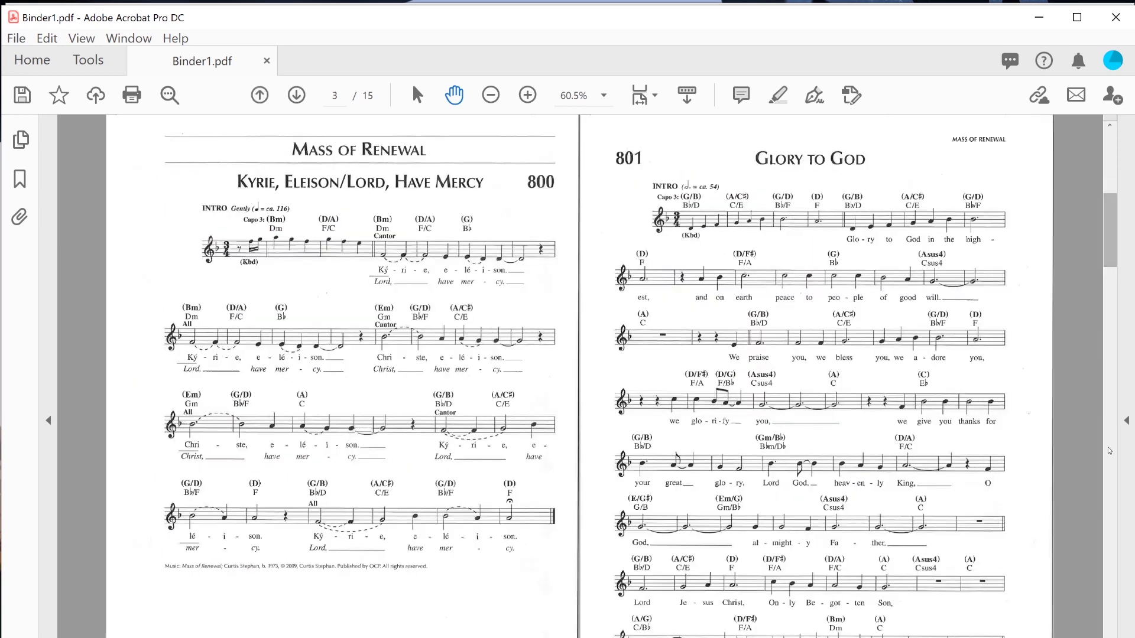
Insert a blank page after page 3, the Kyrie, via Organize Pages, then return to the document
{"action": "left_click", "coordinate": [1127, 422]}
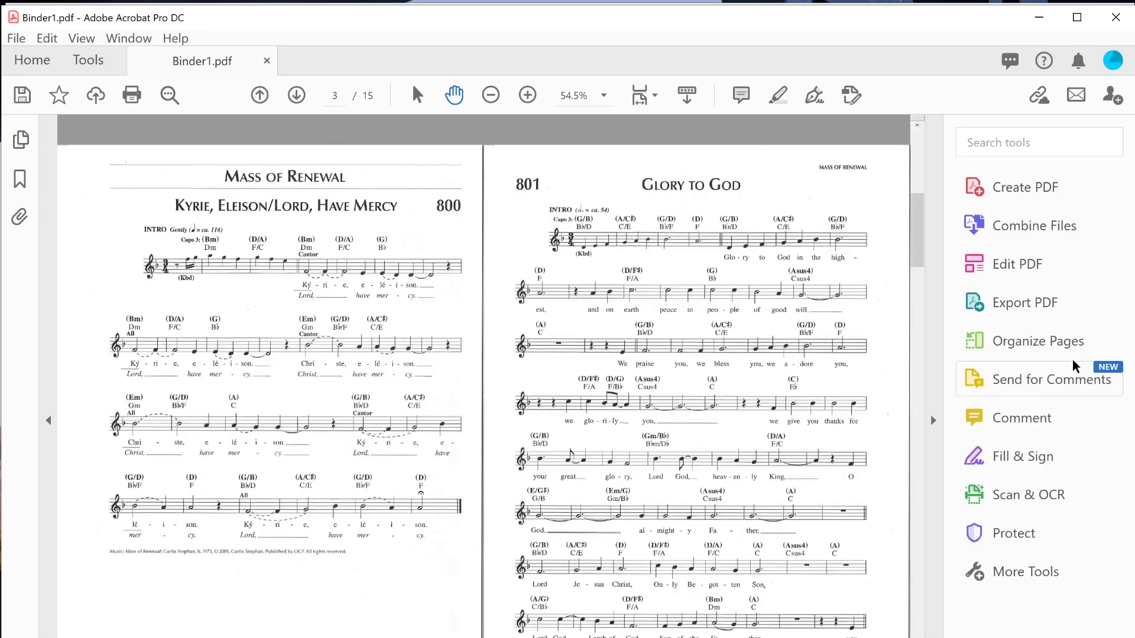
{"action": "left_click", "coordinate": [1055, 341]}
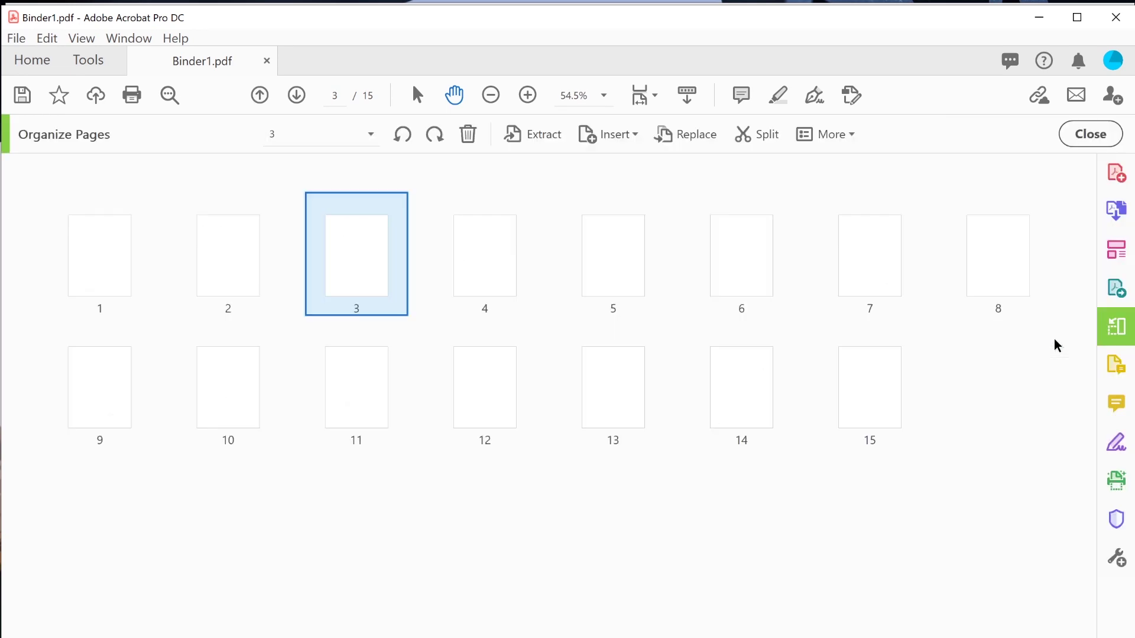
{"action": "mouse_move", "coordinate": [479, 261]}
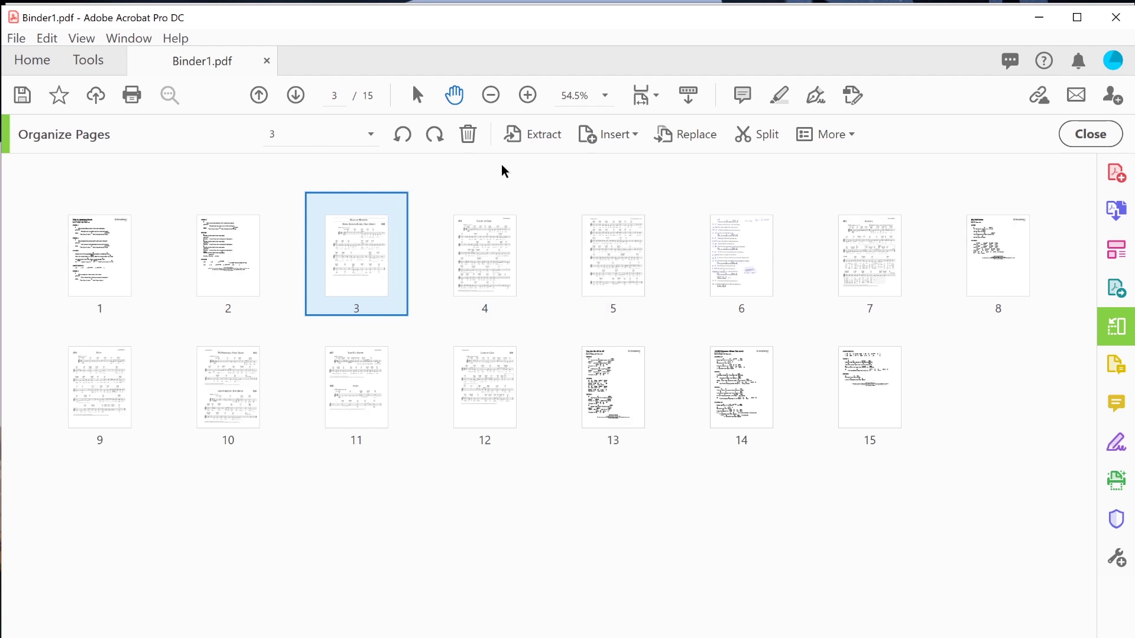
{"action": "left_click", "coordinate": [627, 135]}
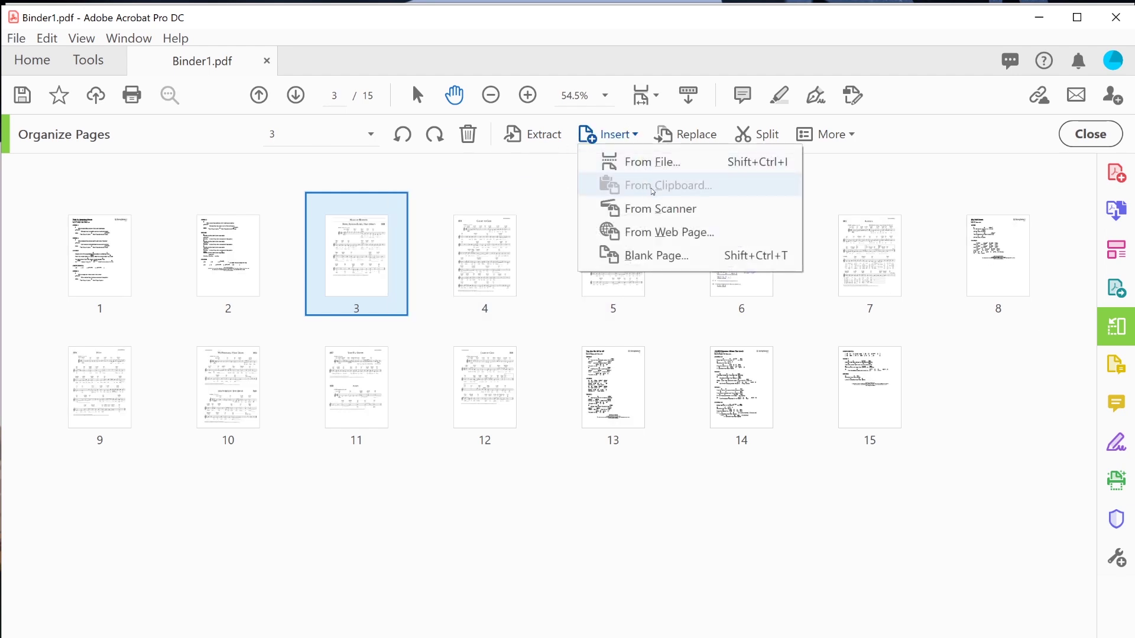
{"action": "left_click", "coordinate": [659, 257]}
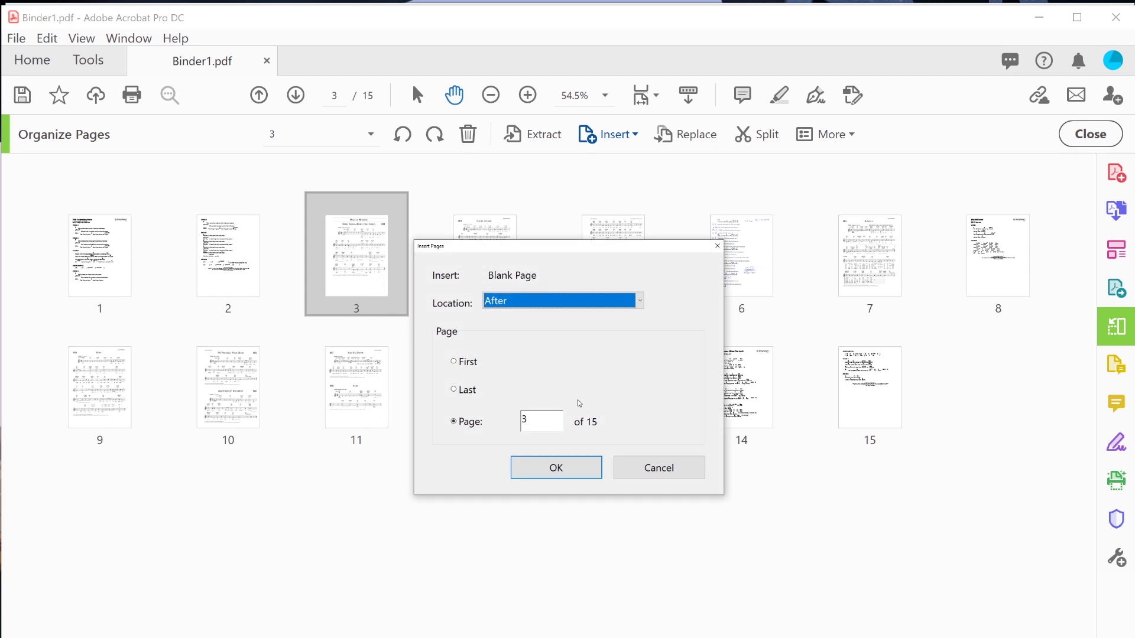
{"action": "left_click", "coordinate": [582, 465]}
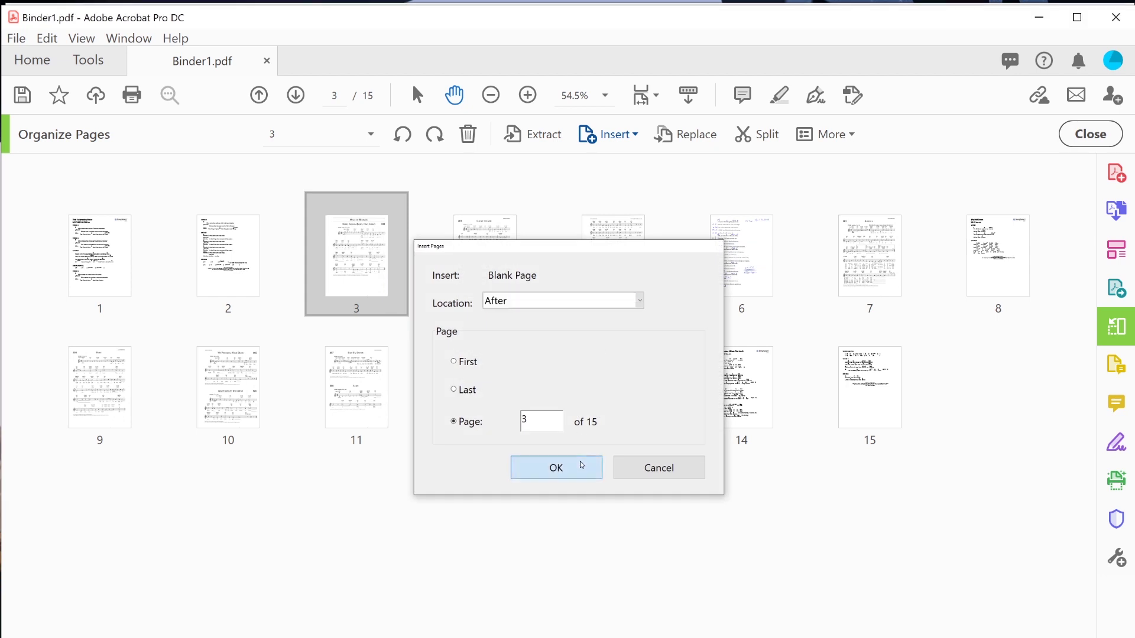
{"action": "mouse_move", "coordinate": [932, 190]}
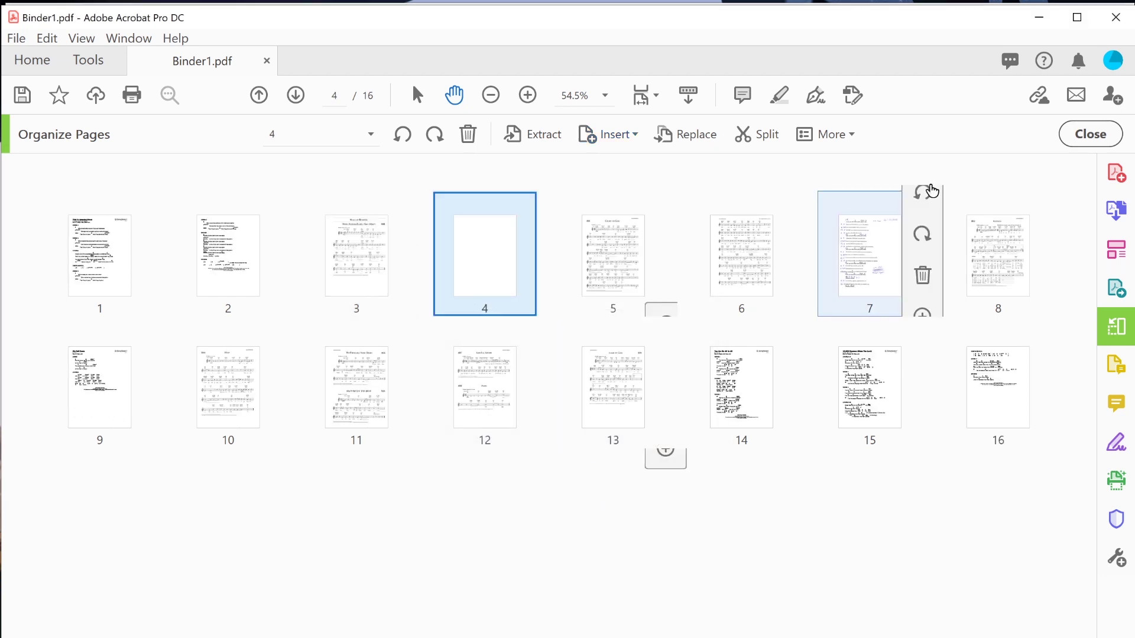
{"action": "left_click", "coordinate": [1090, 134]}
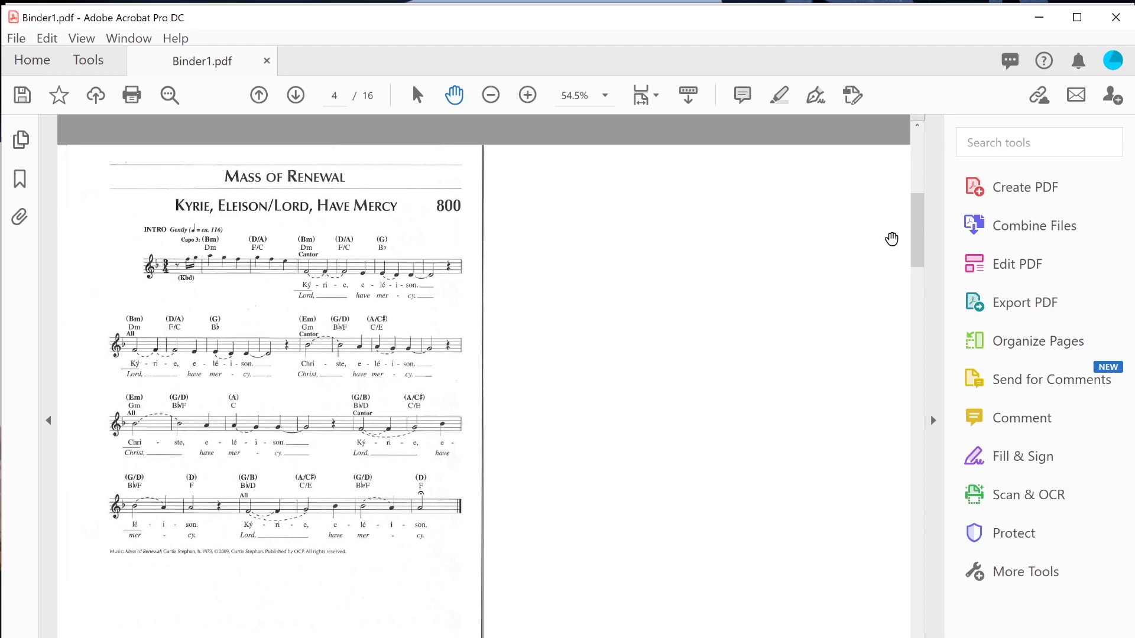
Collapse the tools pane and scroll Binder1.pdf to page 15, the 10,000 Reasons sheet
{"action": "left_click_drag", "start_coordinate": [919, 234], "coordinate": [920, 303]}
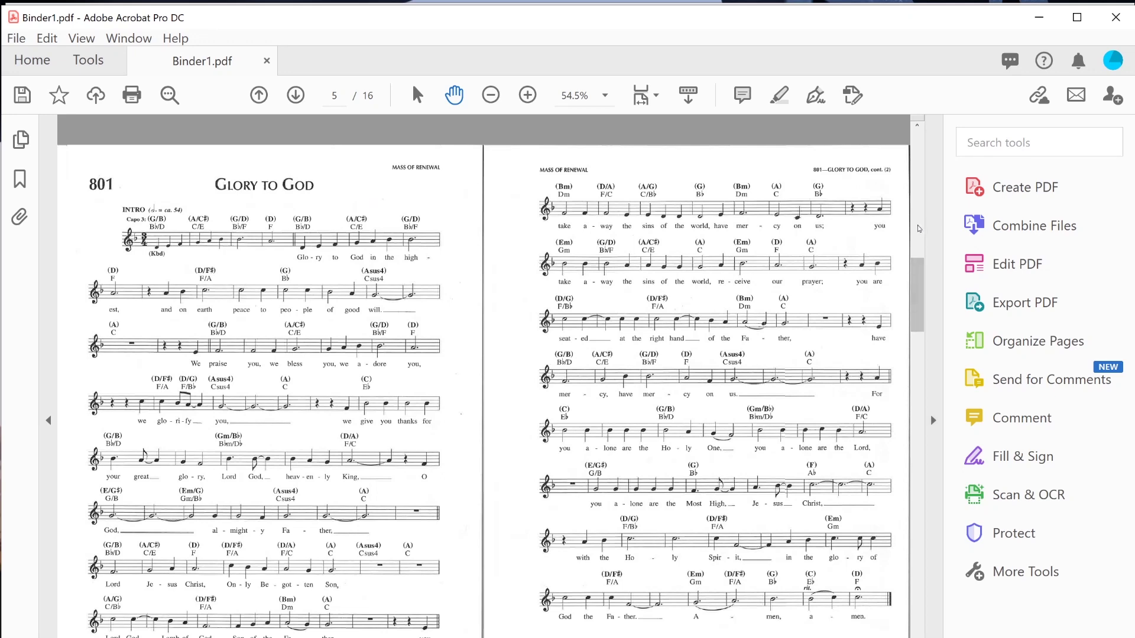
{"action": "left_click", "coordinate": [933, 420]}
{"action": "left_click_drag", "start_coordinate": [1073, 299], "coordinate": [1067, 371]}
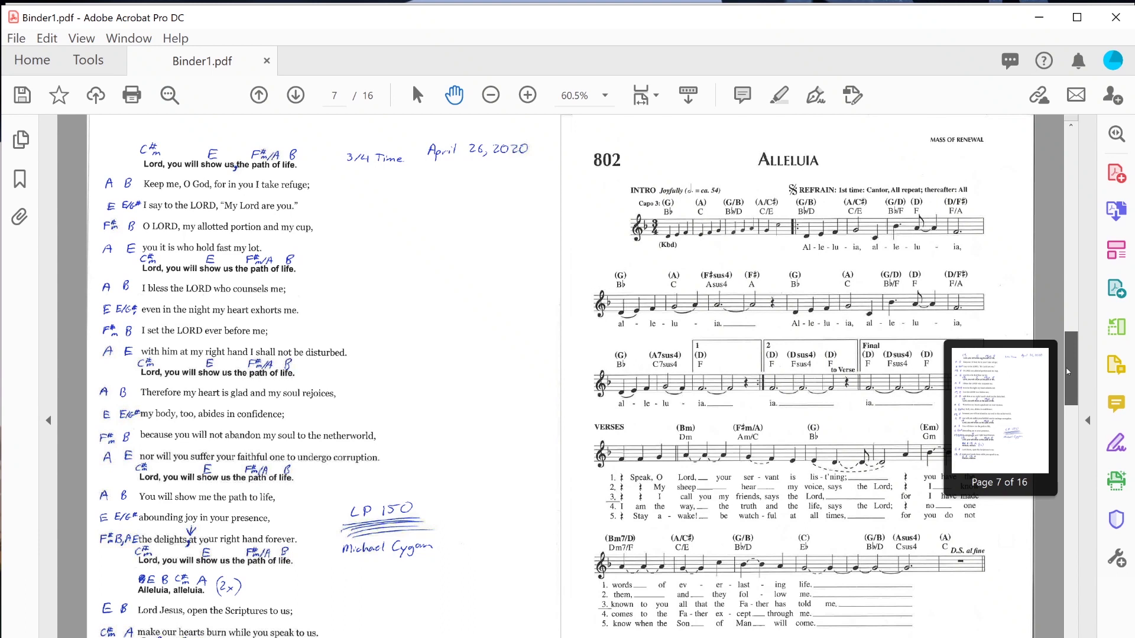
{"action": "left_click_drag", "start_coordinate": [1067, 371], "coordinate": [1068, 383]}
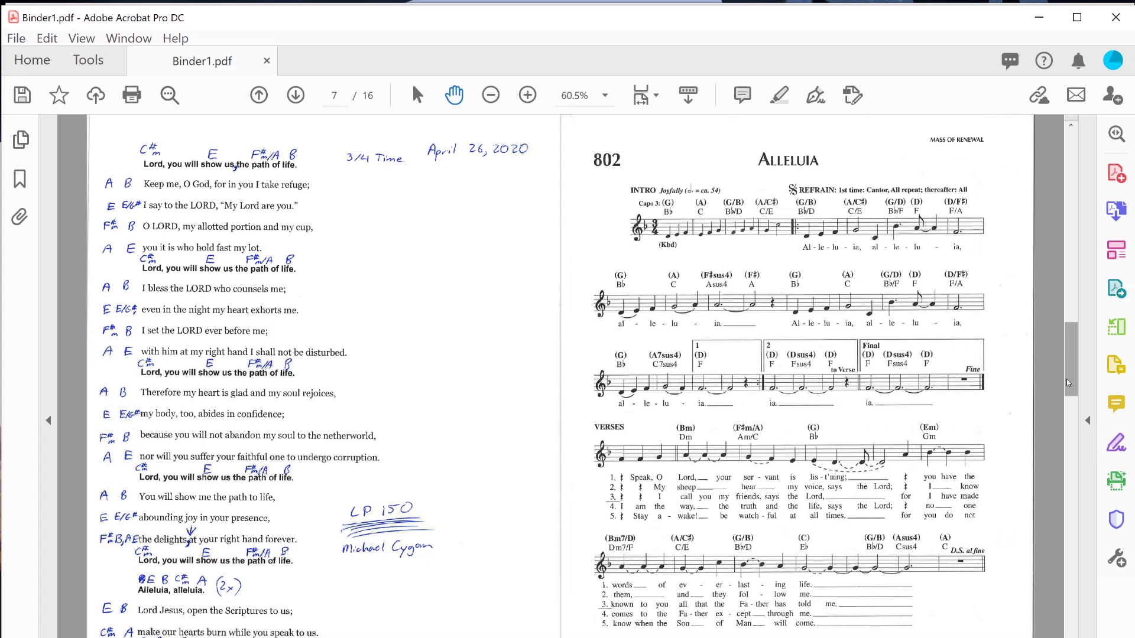
{"action": "left_click_drag", "start_coordinate": [1074, 367], "coordinate": [1060, 623]}
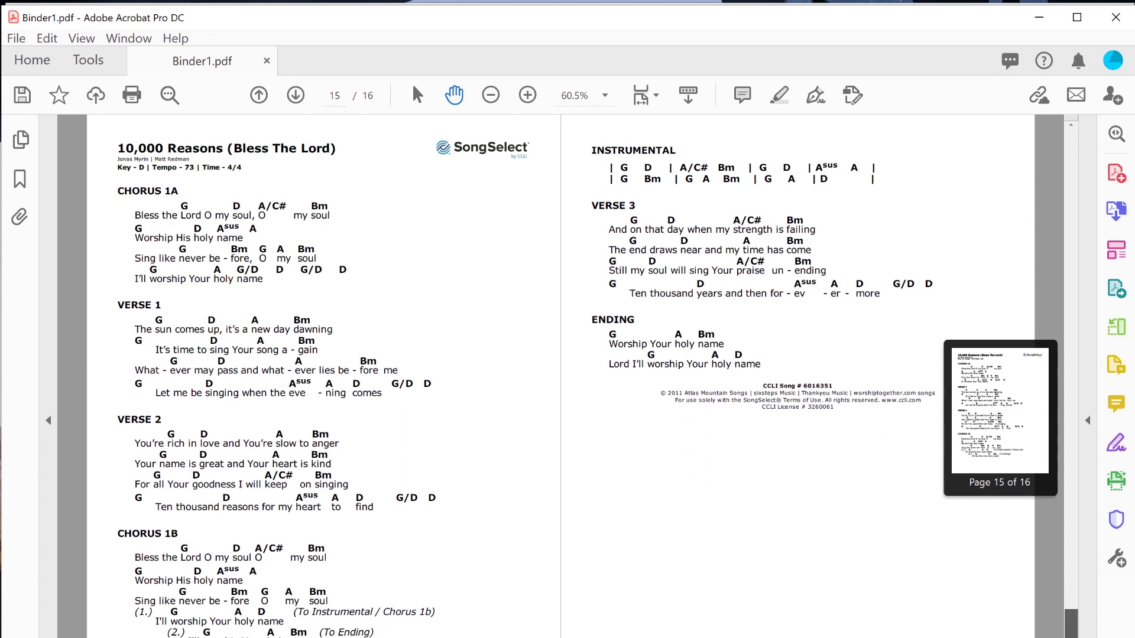
{"action": "left_click_drag", "start_coordinate": [1071, 623], "coordinate": [1071, 624]}
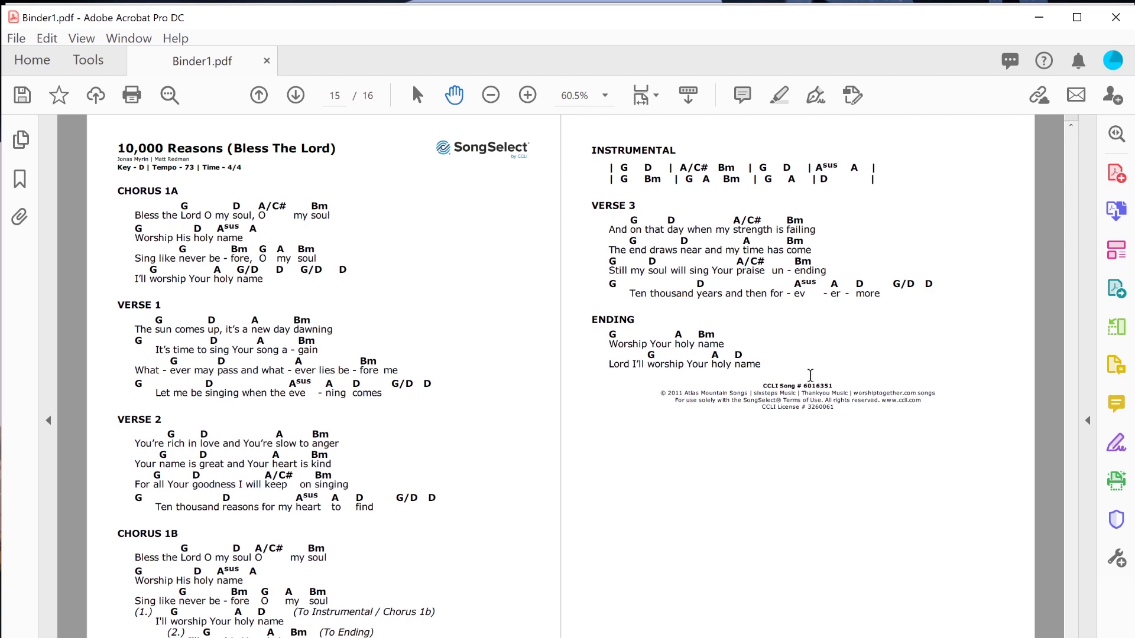
Save the 16-page binder to the Desktop as 'April 26th 2020 Weekend Mass.pdf'
{"action": "left_click", "coordinate": [28, 40]}
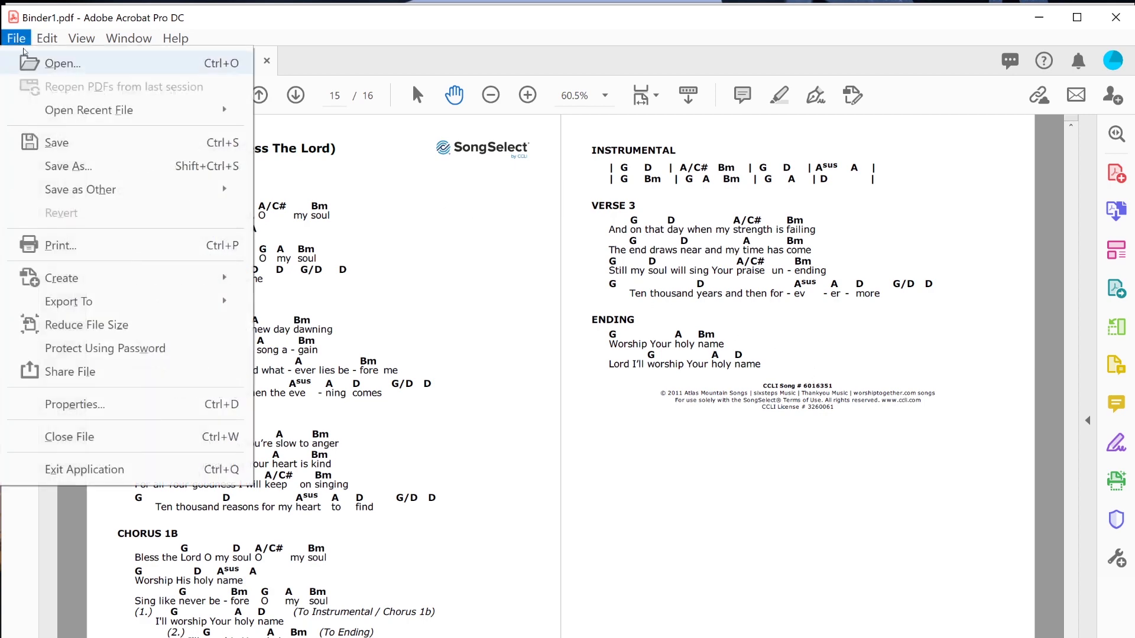
{"action": "left_click", "coordinate": [168, 146]}
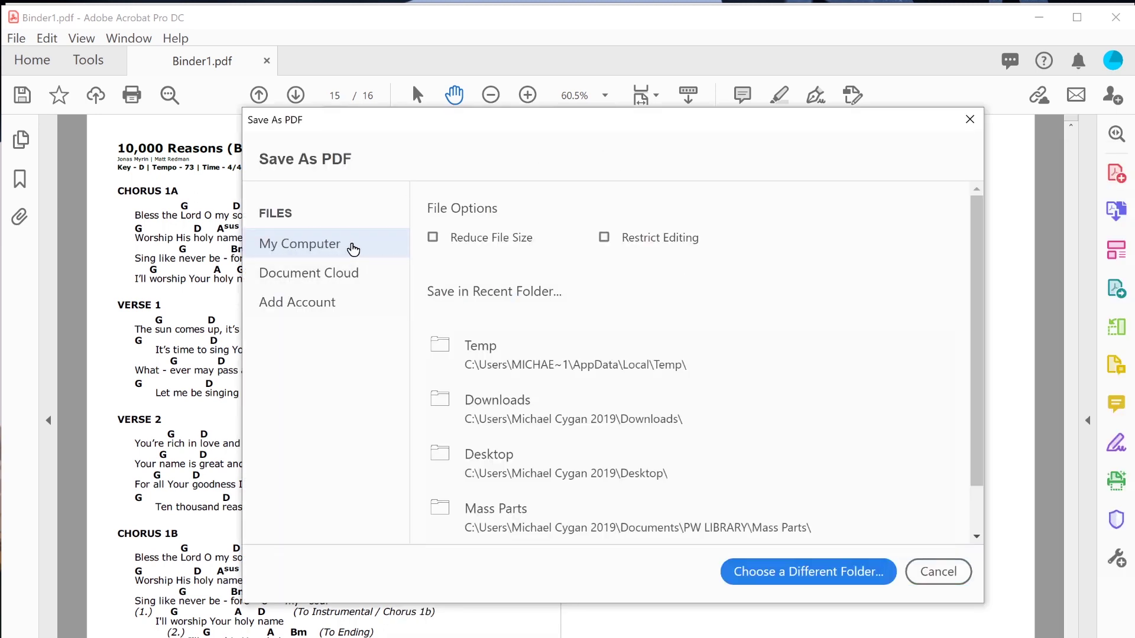
{"action": "left_click", "coordinate": [521, 487]}
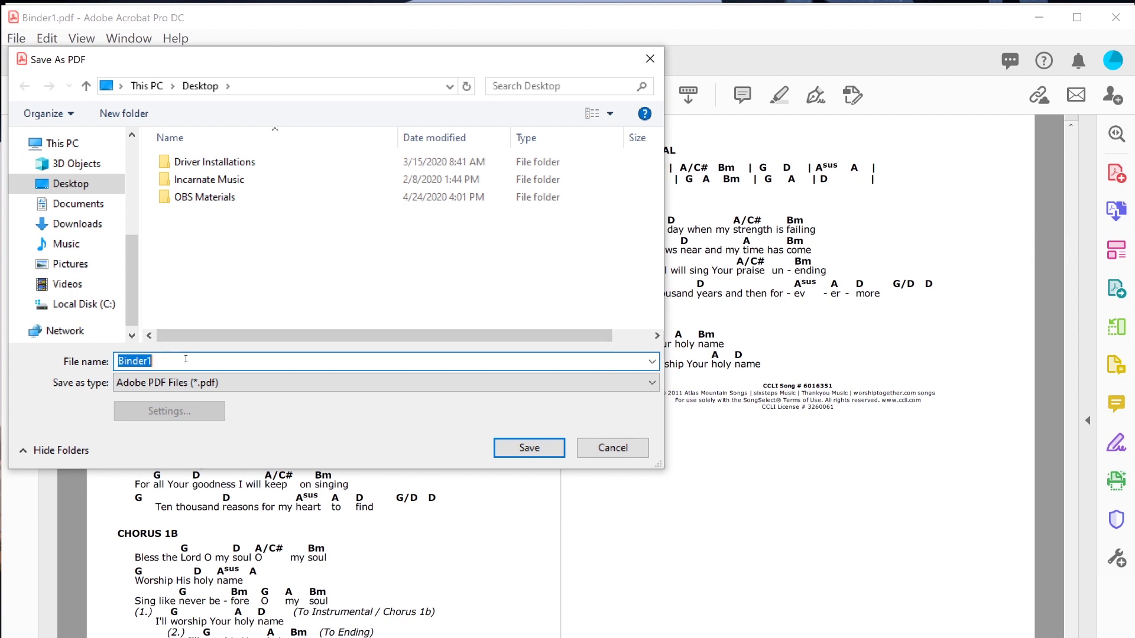
{"action": "type", "text": "Ap"}
{"action": "type", "text": "ril 26th 2020 We"}
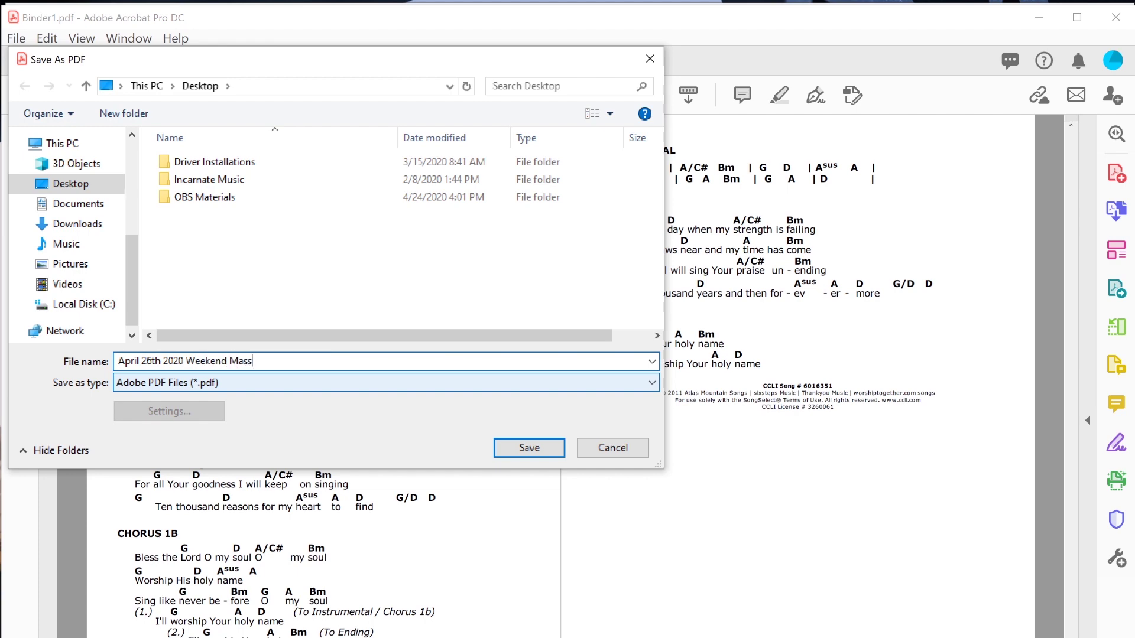
{"action": "type", "text": "ekend Mass"}
{"action": "left_click", "coordinate": [547, 450]}
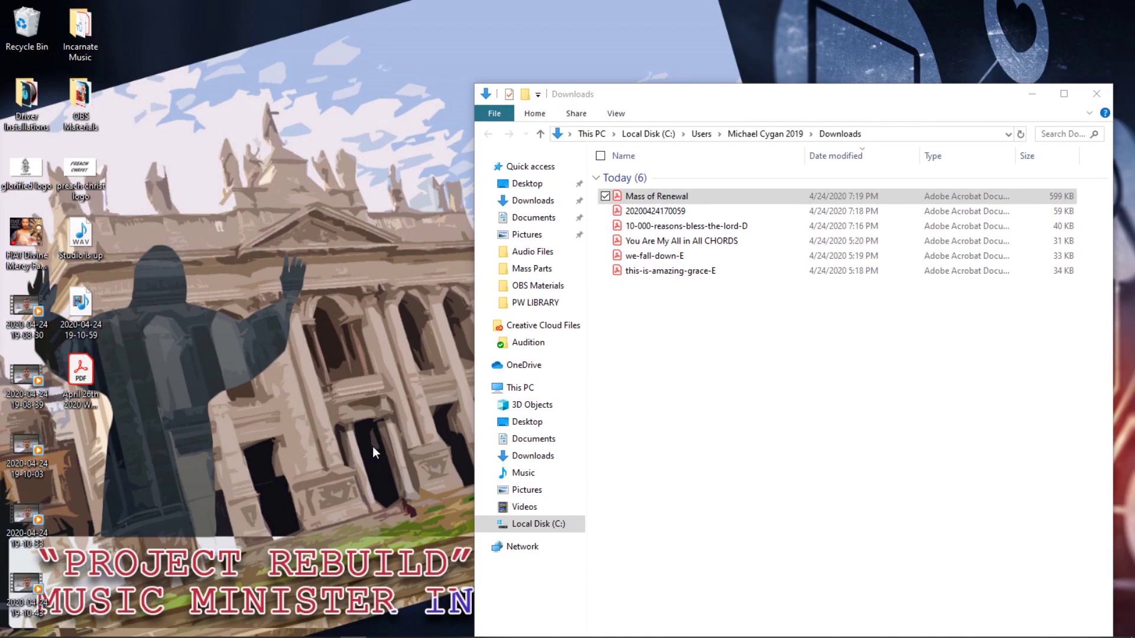
Close the Downloads window, then maximize and scroll through the saved weekend Mass PDF before restoring it
{"action": "left_click", "coordinate": [1097, 94]}
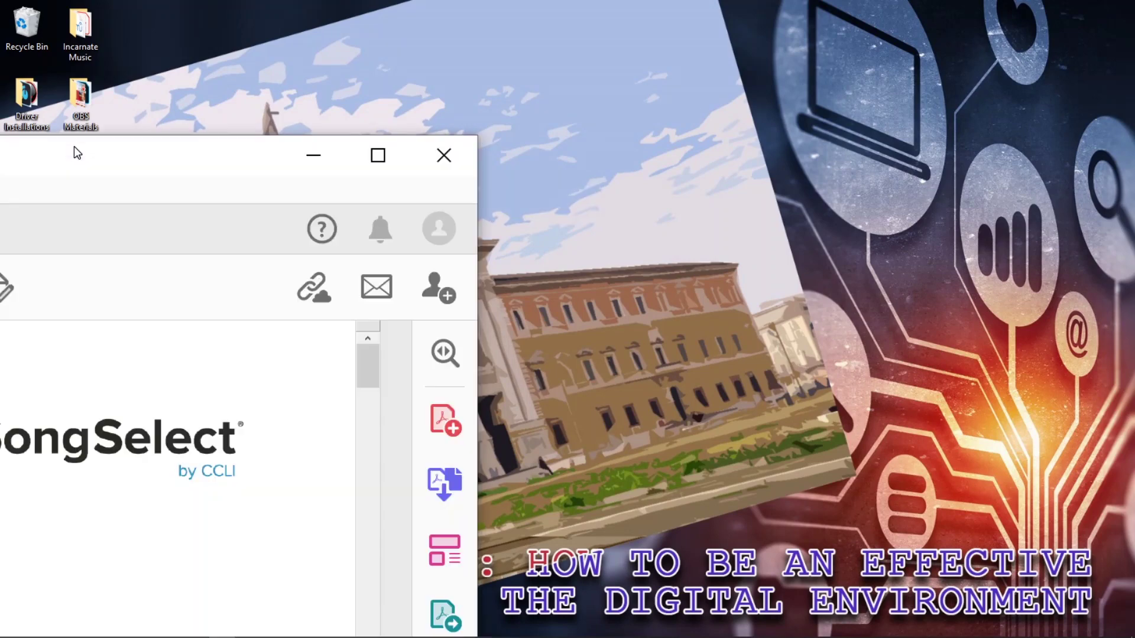
{"action": "left_click_drag", "start_coordinate": [76, 149], "coordinate": [761, 6]}
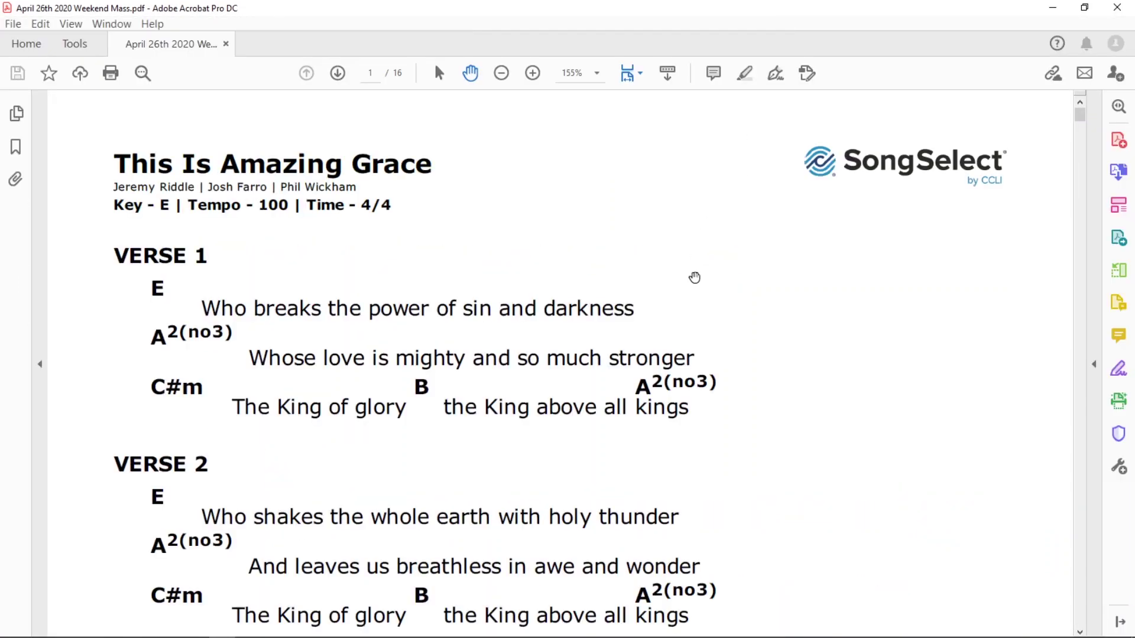
{"action": "scroll", "coordinate": [715, 466], "scroll_direction": "down", "scroll_amount": 3}
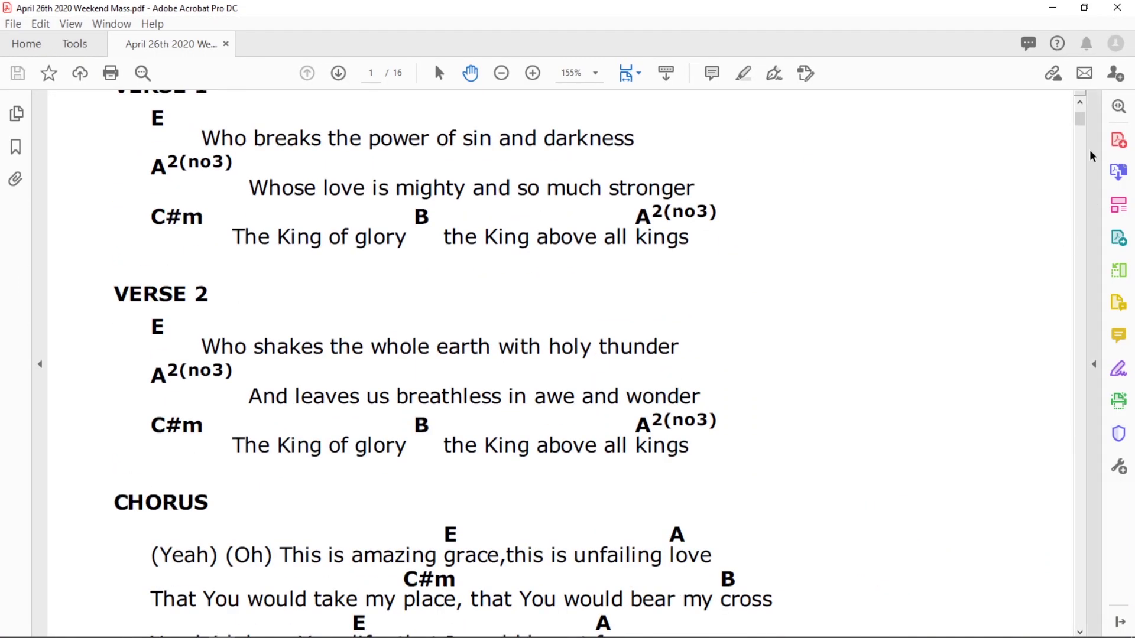
{"action": "mouse_move", "coordinate": [1084, 125]}
{"action": "left_mouse_down"}
{"action": "mouse_move", "coordinate": [1080, 207]}
{"action": "mouse_move", "coordinate": [1080, 116]}
{"action": "left_mouse_up"}
{"action": "scroll", "coordinate": [817, 235], "scroll_direction": "down", "scroll_amount": 3}
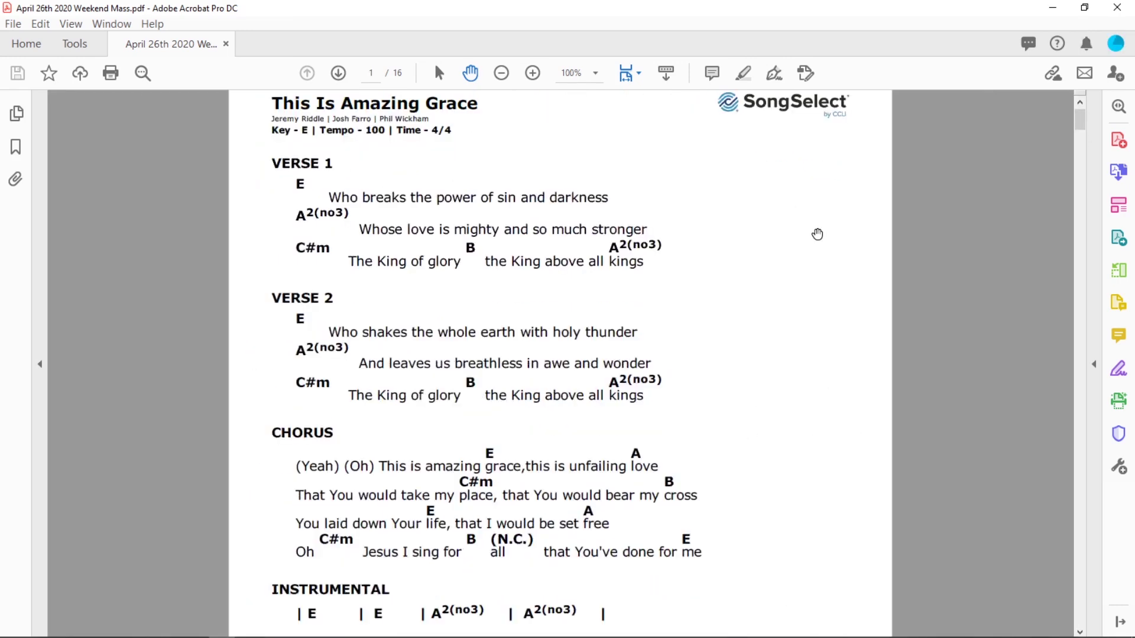
{"action": "scroll", "coordinate": [817, 234], "scroll_direction": "down", "scroll_amount": 2}
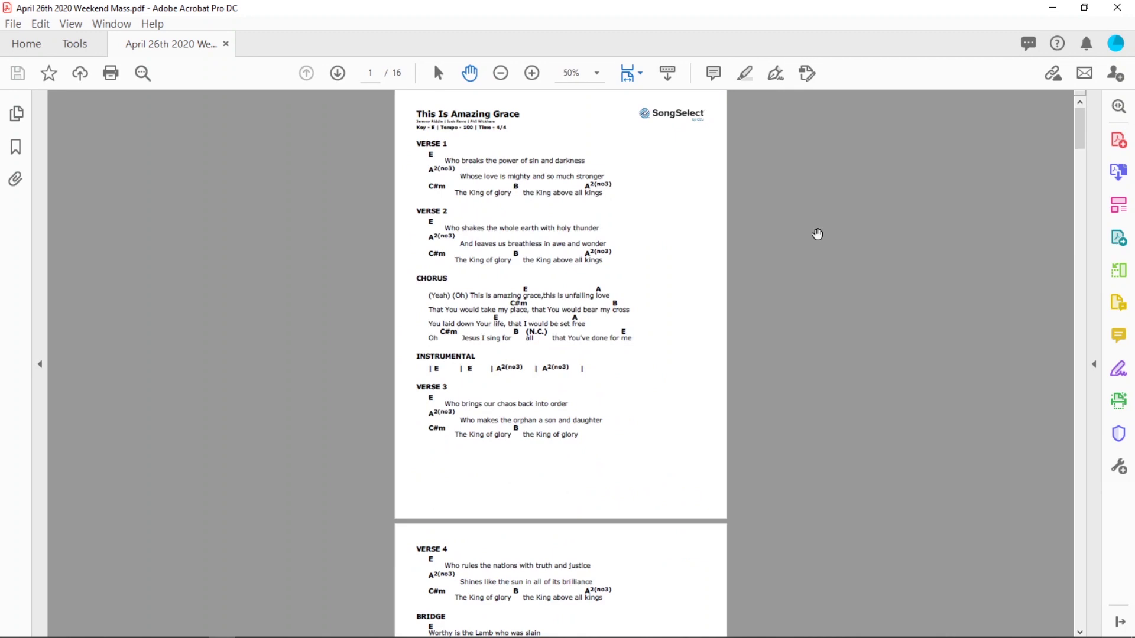
{"action": "left_click", "coordinate": [1084, 8]}
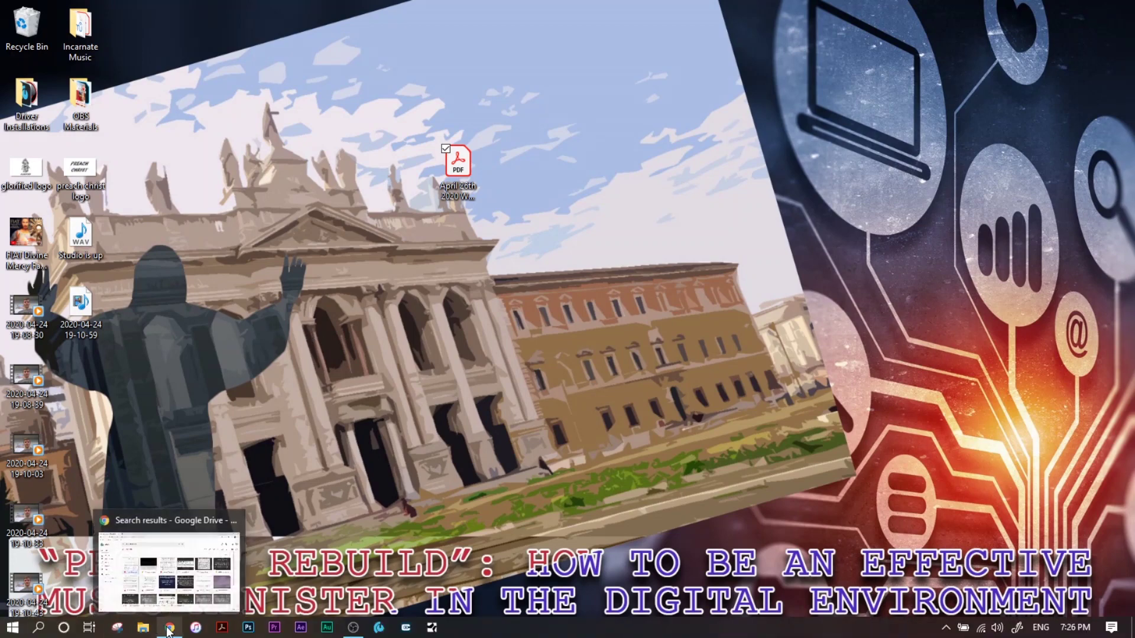
In Google Drive, navigate My Drive > Contemporary Music > 2020 WEEKEND PLANS
{"action": "left_click", "coordinate": [169, 628]}
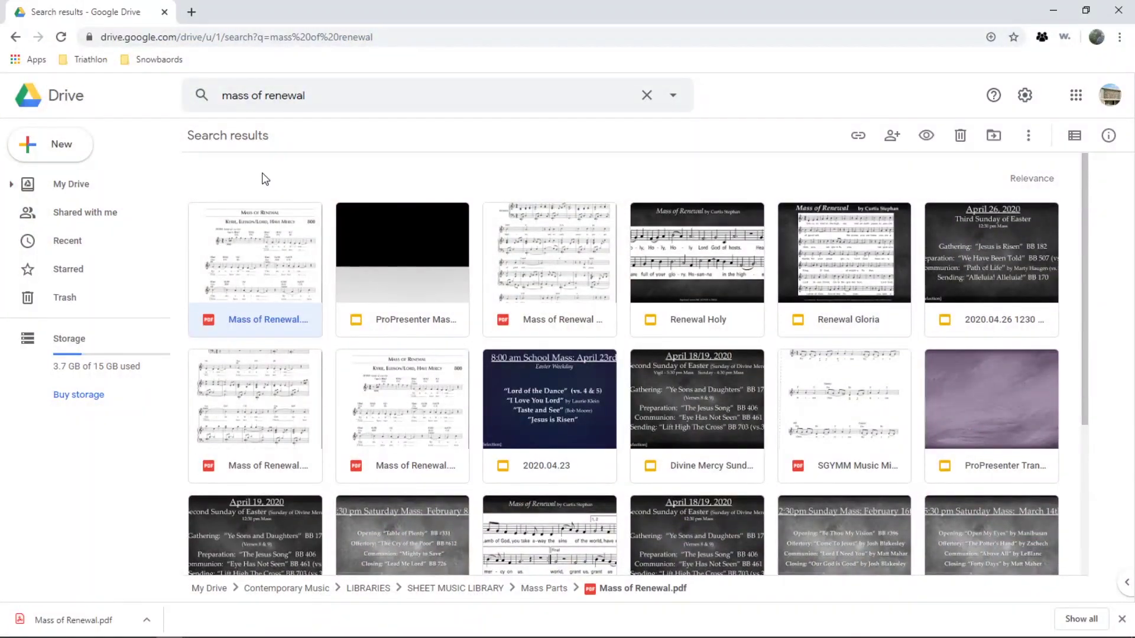
{"action": "left_click", "coordinate": [86, 194]}
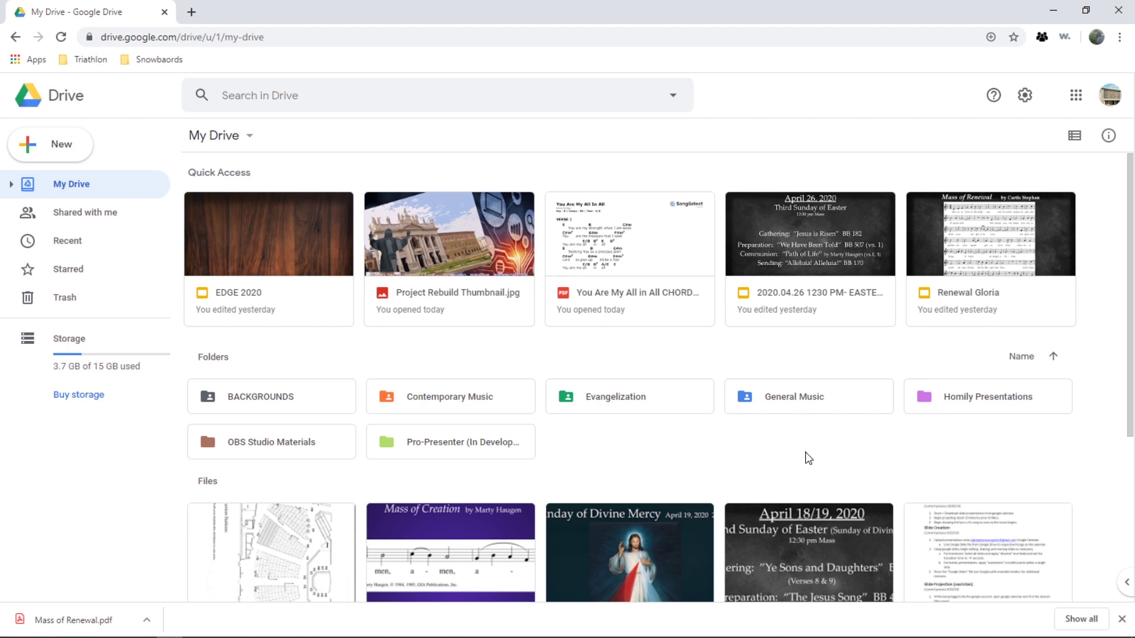
{"action": "double_click", "coordinate": [496, 400]}
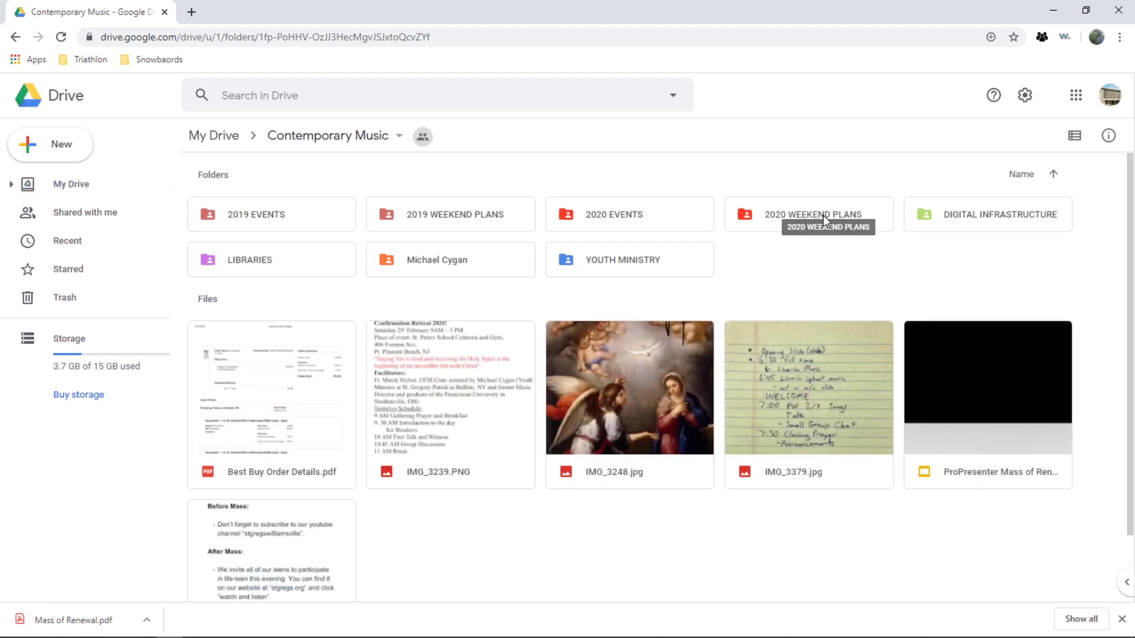
{"action": "double_click", "coordinate": [825, 219]}
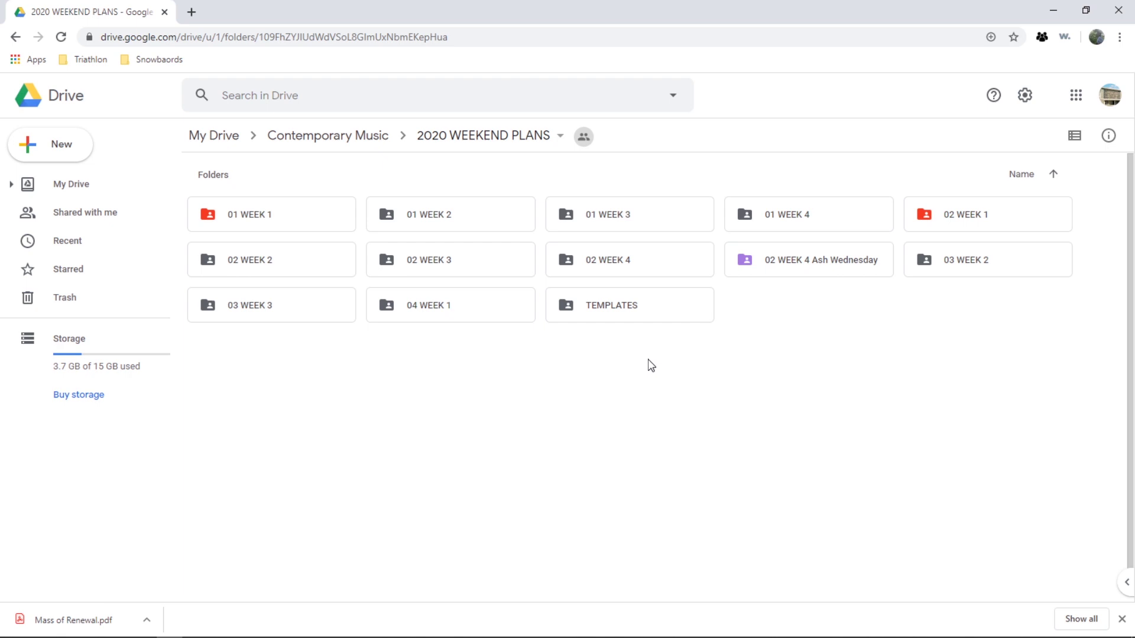
Create a new folder named '04 WEEK 3' in 2020 WEEKEND PLANS
{"action": "left_click", "coordinate": [62, 146]}
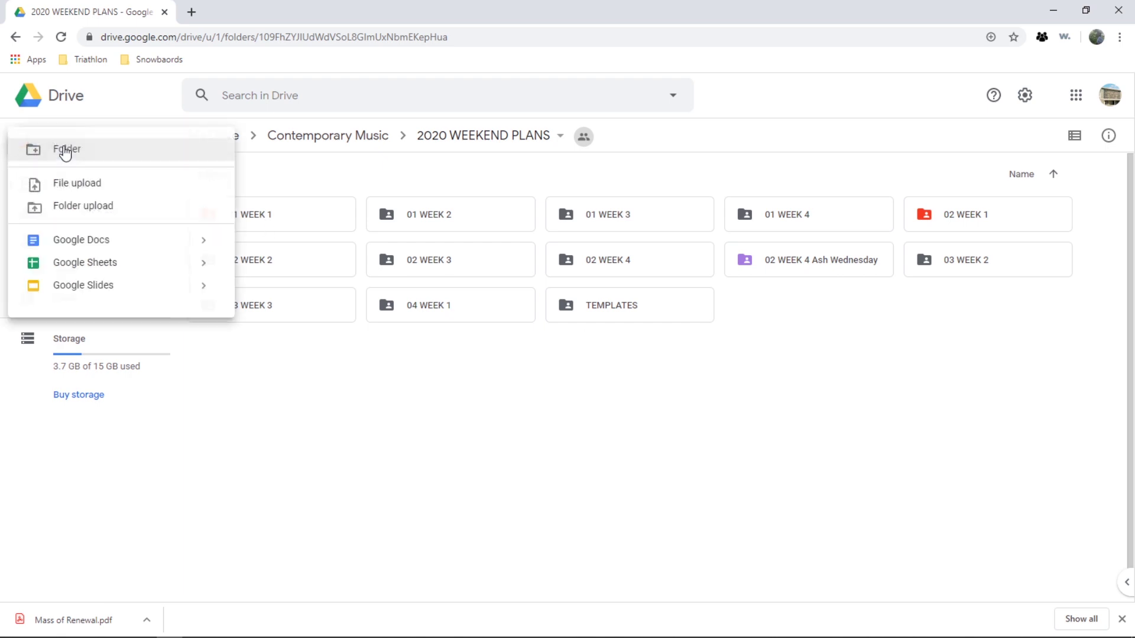
{"action": "left_click", "coordinate": [123, 155]}
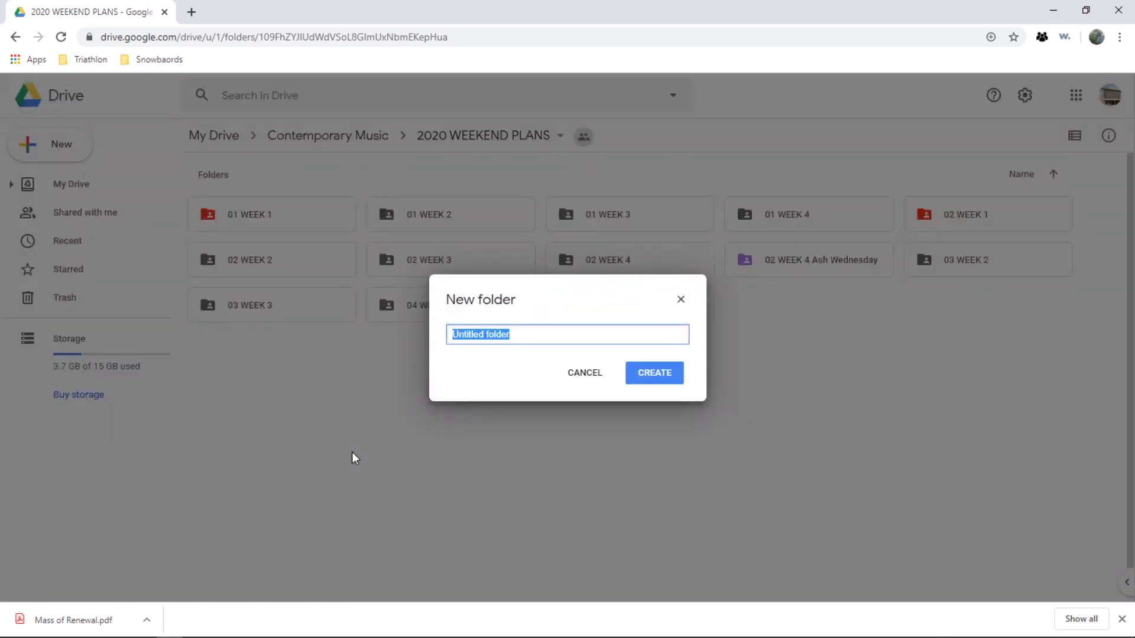
{"action": "type", "text": "04 WEEk"}
{"action": "key", "text": "BackSpace"}
{"action": "key", "text": "BackSpace"}
{"action": "key", "text": "BackSpace"}
{"action": "type", "text": "K"}
{"action": "left_click", "coordinate": [664, 381]}
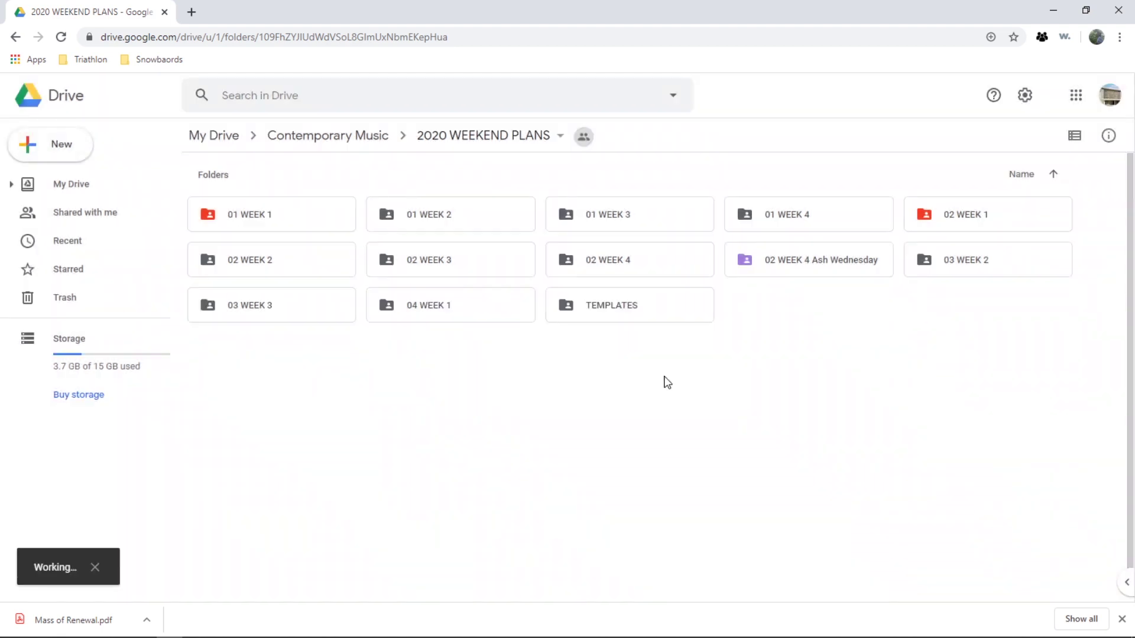
Open 04 WEEK 3 and upload April 26th 2020 Weekend Mass.pdf by dragging it from the desktop
{"action": "double_click", "coordinate": [647, 315]}
{"action": "left_click", "coordinate": [1085, 10]}
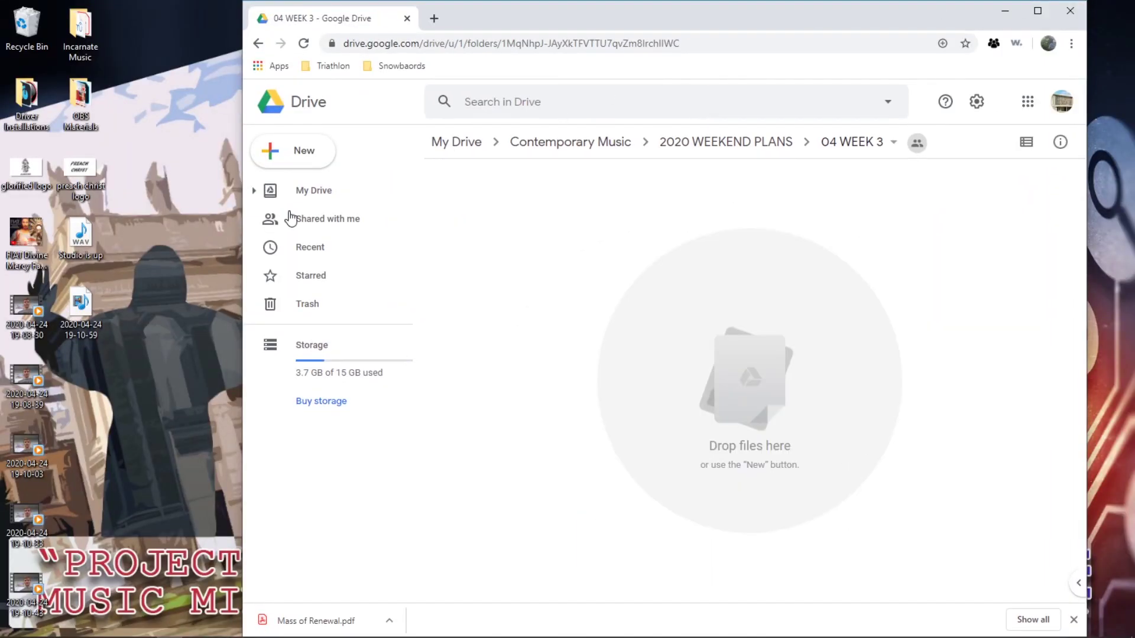
{"action": "left_click_drag", "start_coordinate": [627, 9], "coordinate": [889, 32]}
{"action": "left_click", "coordinate": [968, 37]}
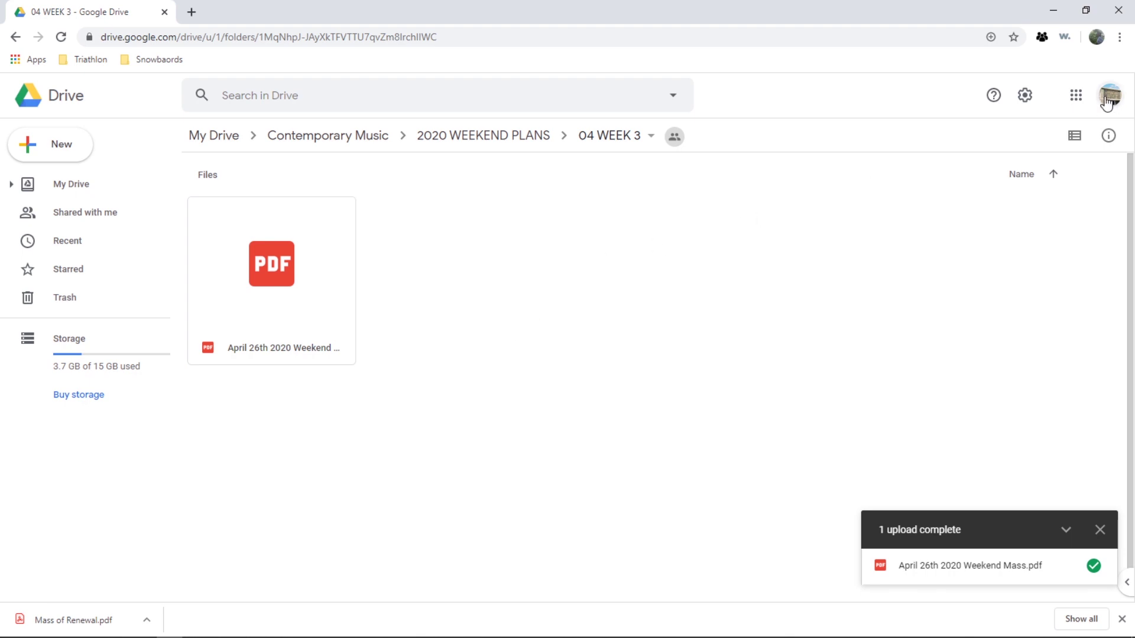
Open Google Calendar on Saturday April 25 and start editing the 5:30pm FOG event
{"action": "left_click", "coordinate": [1077, 97]}
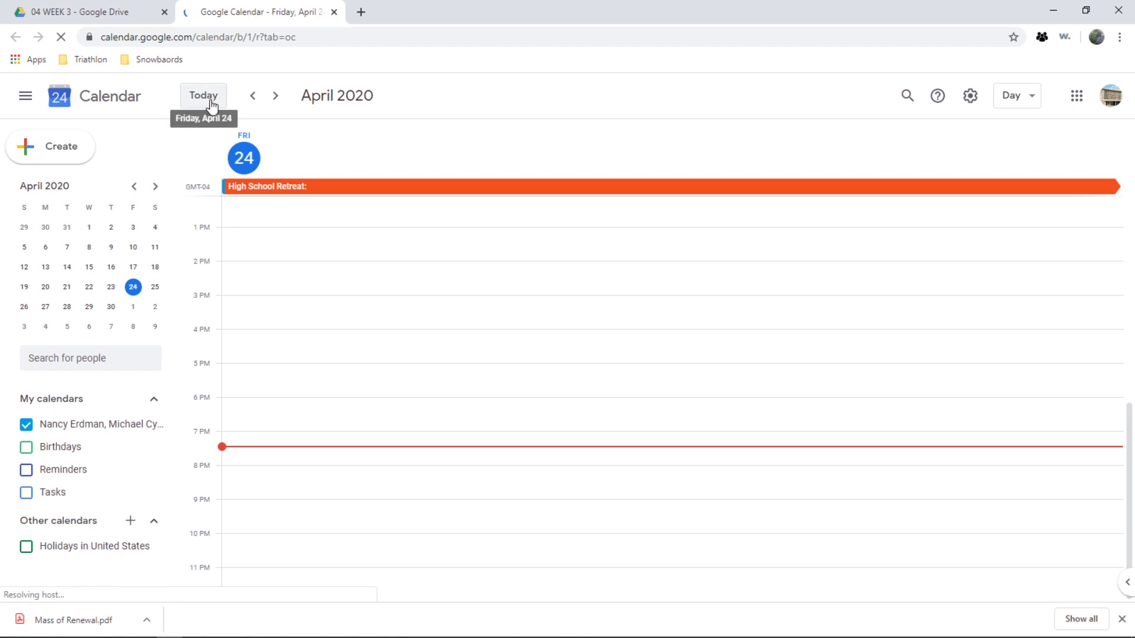
{"action": "left_click", "coordinate": [213, 101]}
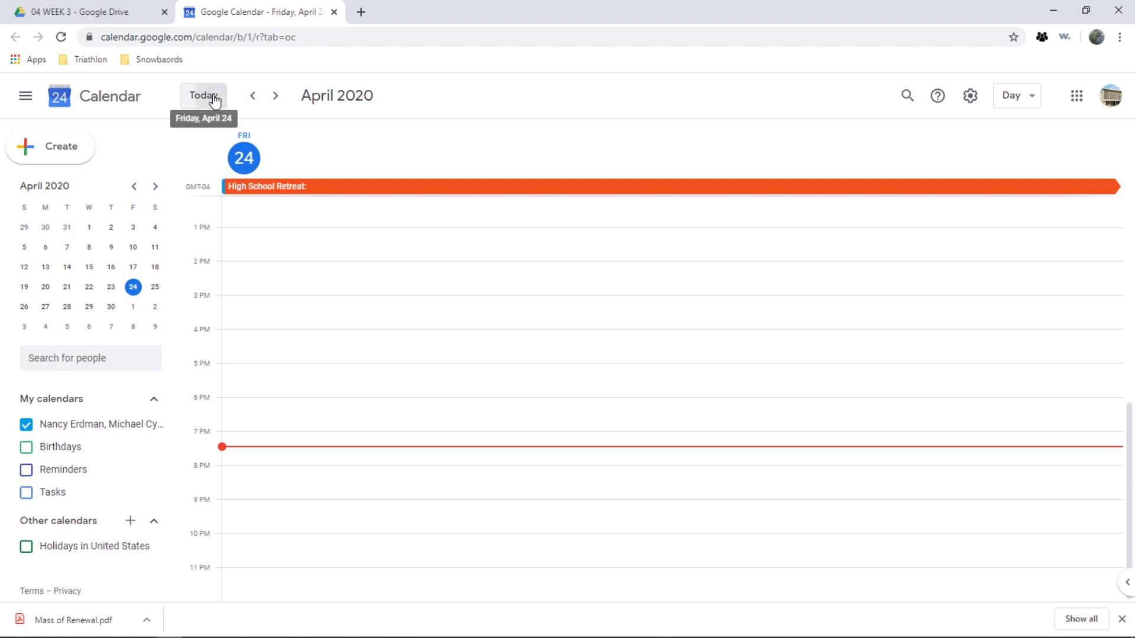
{"action": "left_click", "coordinate": [211, 98]}
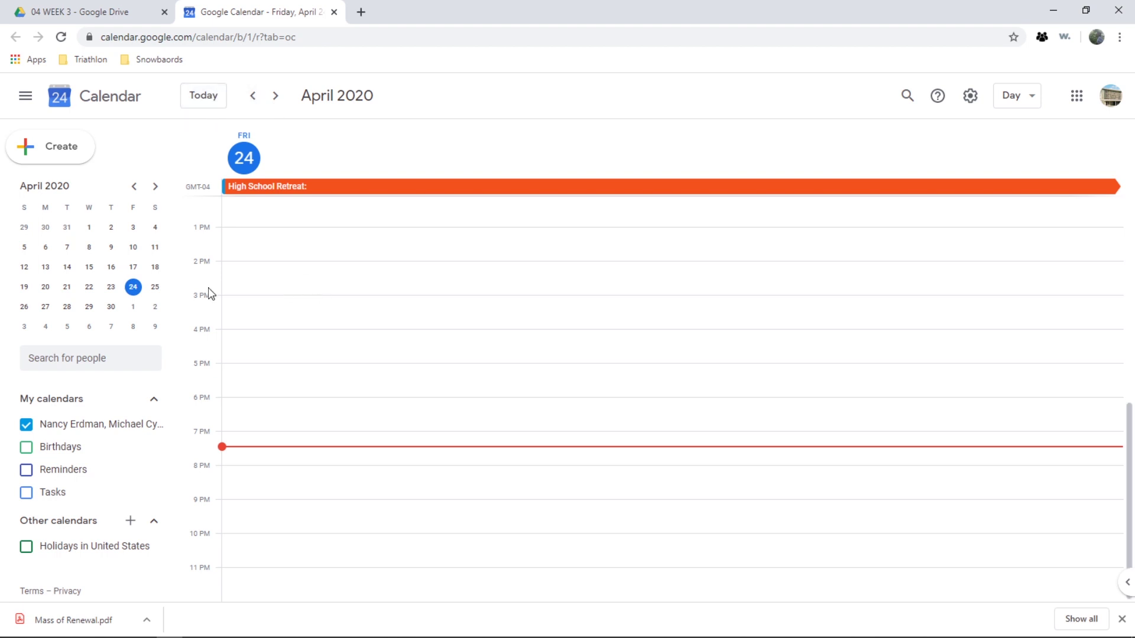
{"action": "left_click", "coordinate": [155, 287]}
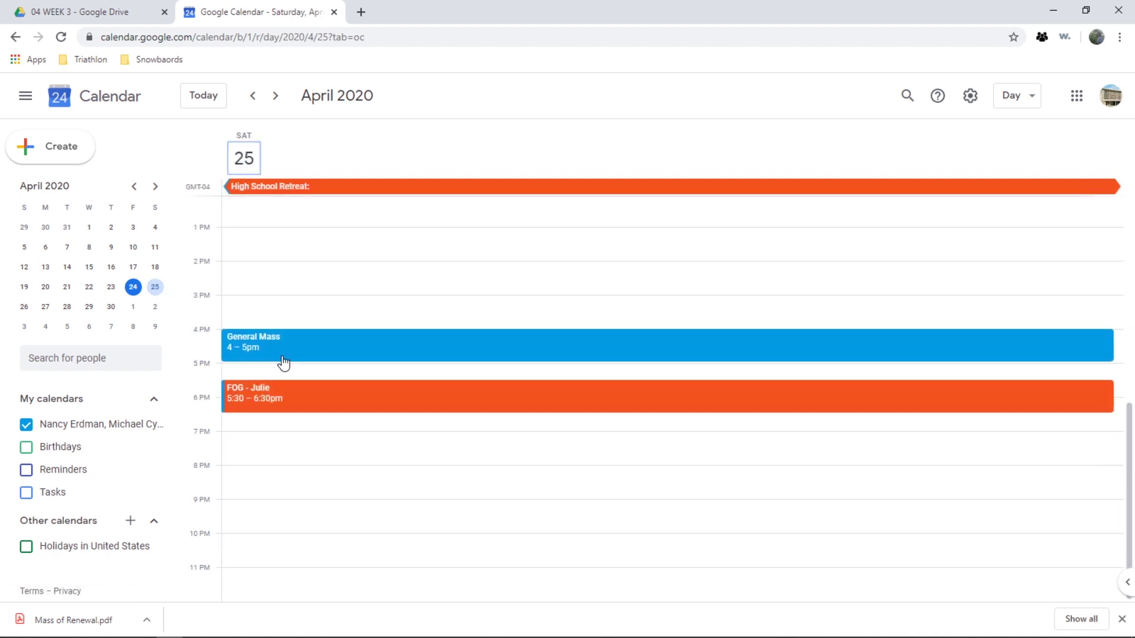
{"action": "left_click", "coordinate": [395, 405]}
{"action": "left_click", "coordinate": [592, 280]}
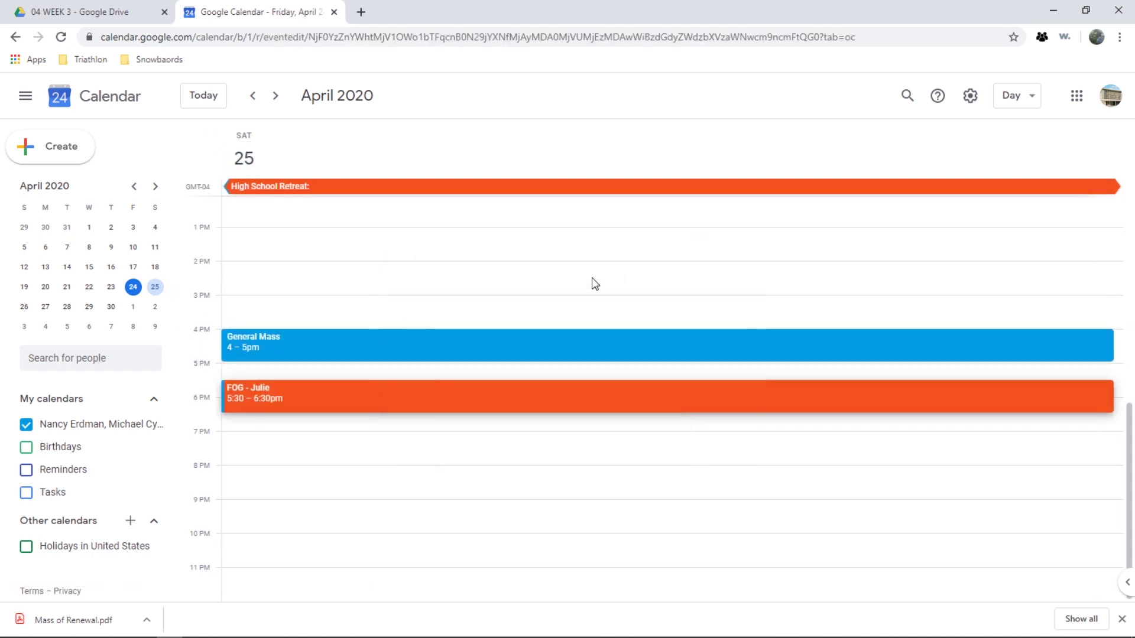
Attach the April 26th 2020 PDF from My Drive > Contemporary Music > 2020 WEEKEND PLANS > 04 WEEK 3, then save the event
{"action": "left_click", "coordinate": [58, 465]}
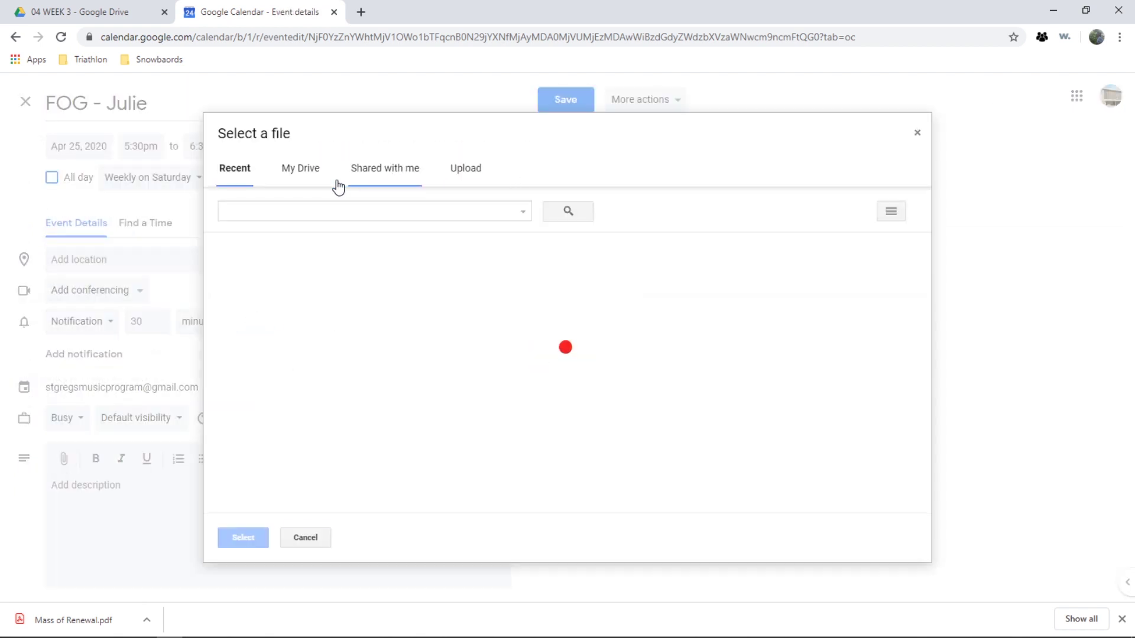
{"action": "left_click", "coordinate": [308, 172]}
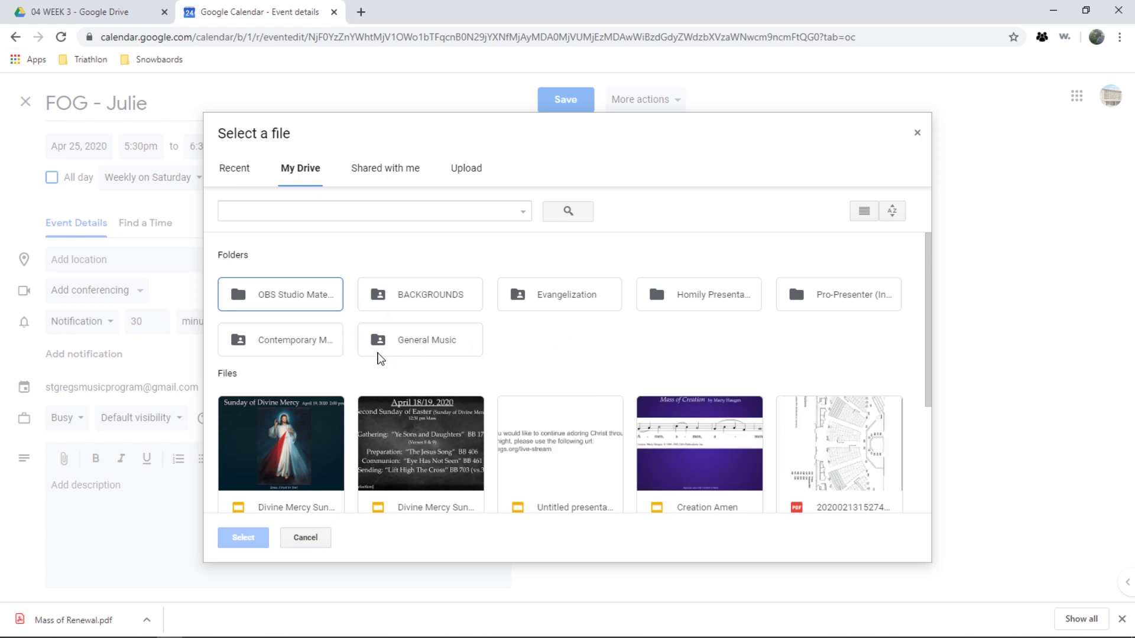
{"action": "double_click", "coordinate": [313, 349]}
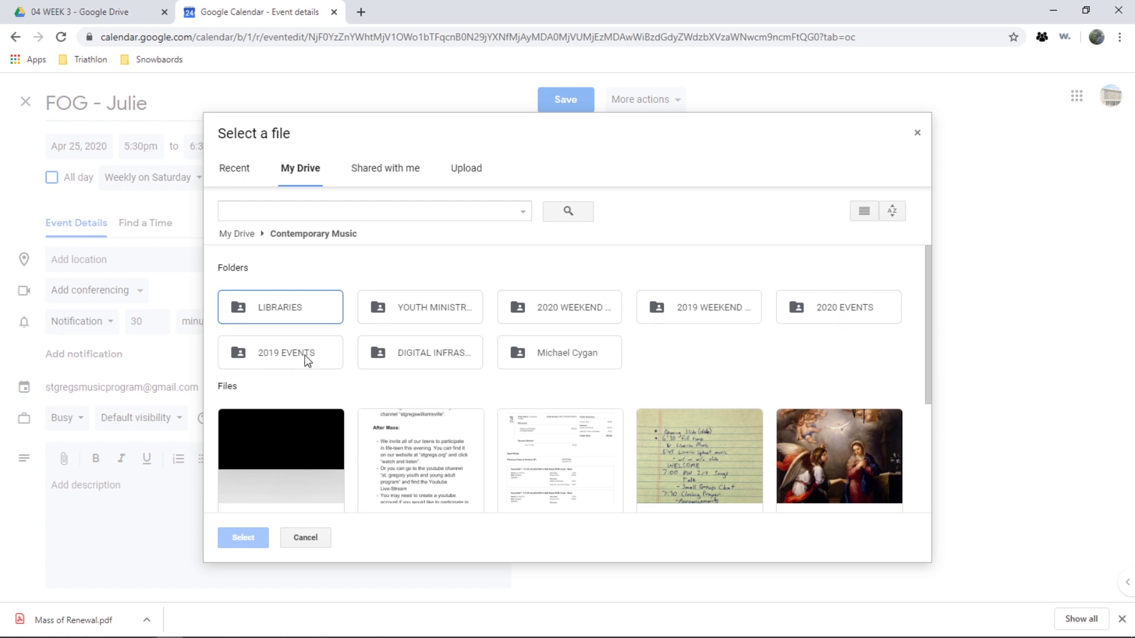
{"action": "double_click", "coordinate": [611, 319]}
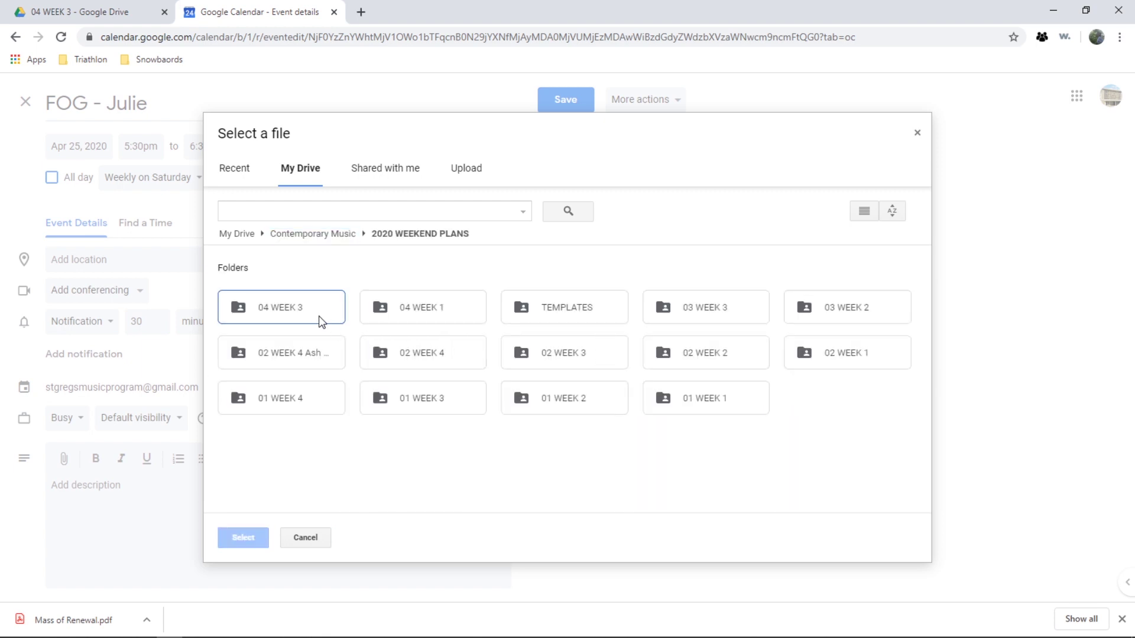
{"action": "double_click", "coordinate": [318, 316]}
{"action": "left_click", "coordinate": [283, 320]}
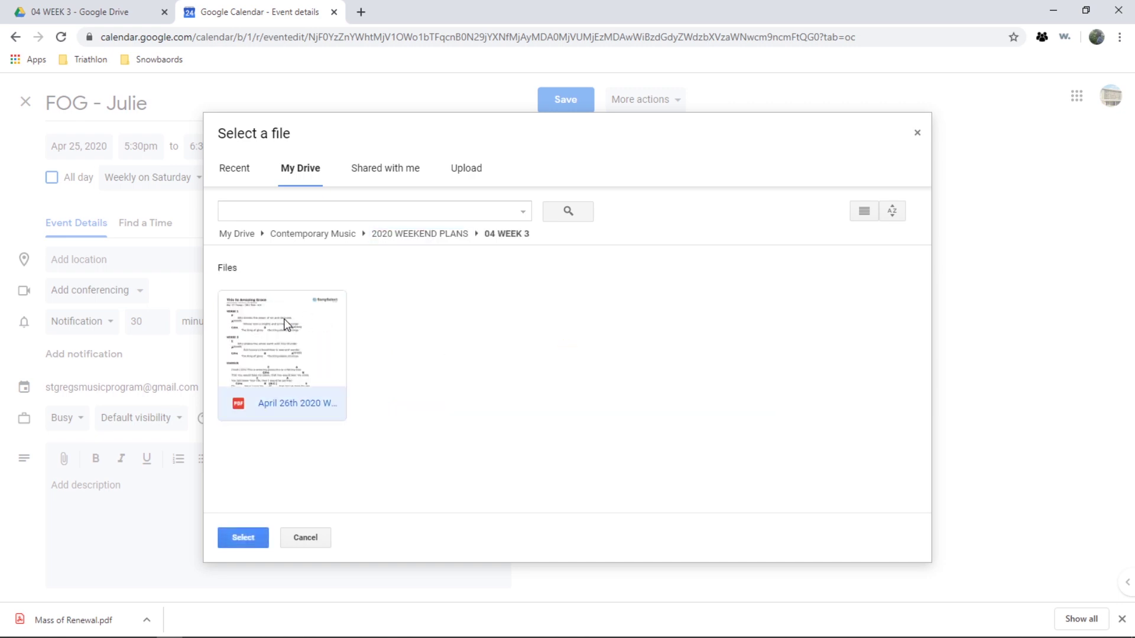
{"action": "double_click", "coordinate": [284, 319]}
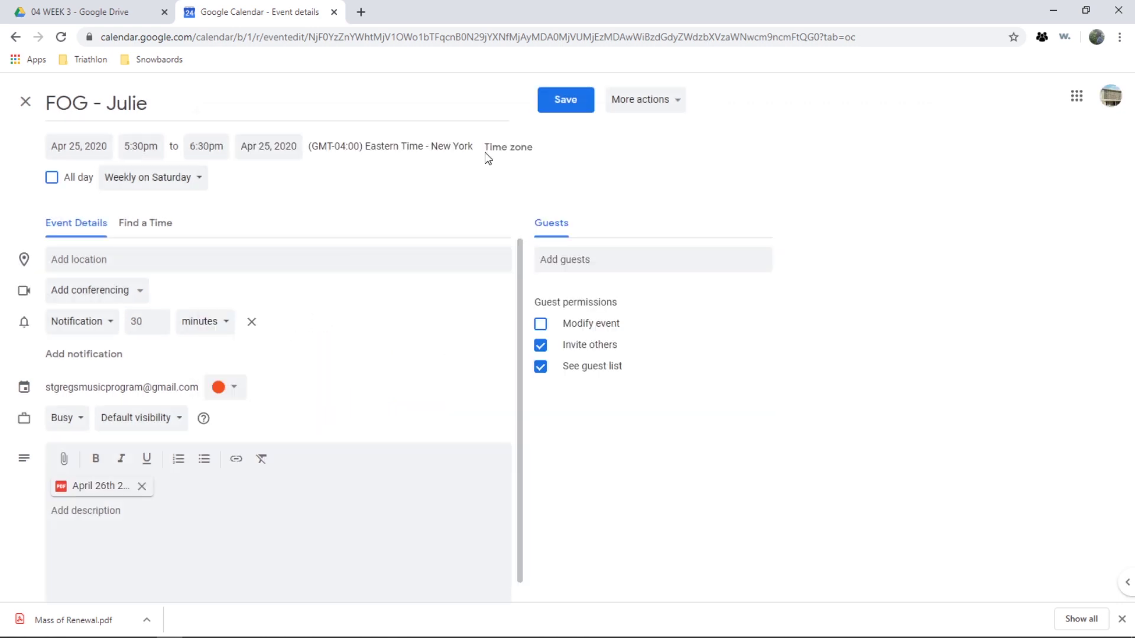
{"action": "left_click", "coordinate": [565, 106]}
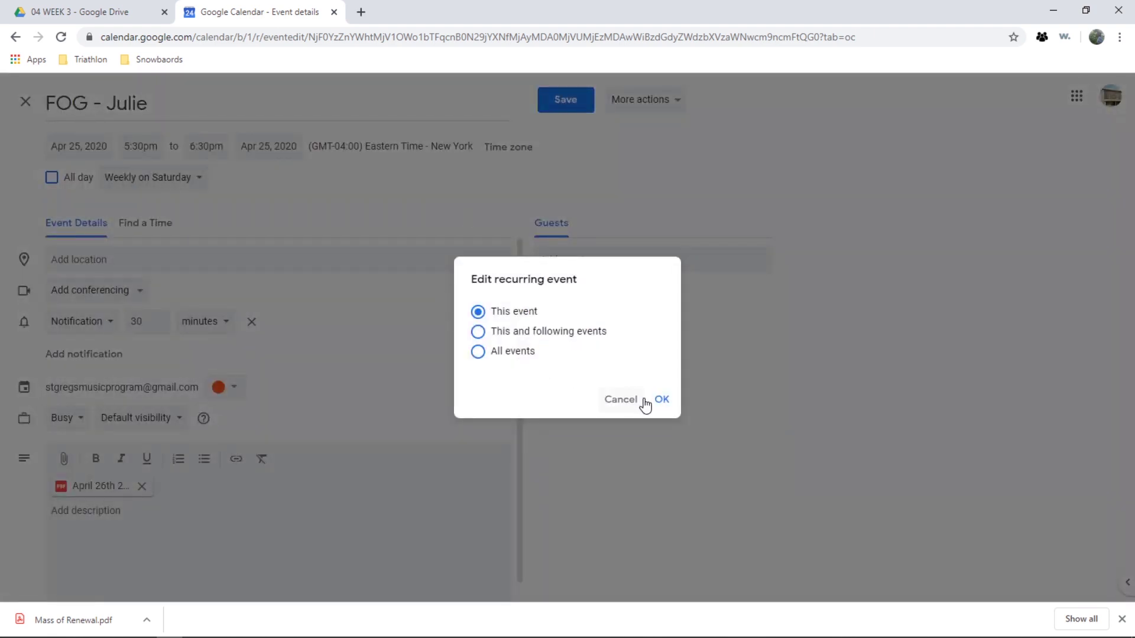
{"action": "left_click", "coordinate": [661, 400]}
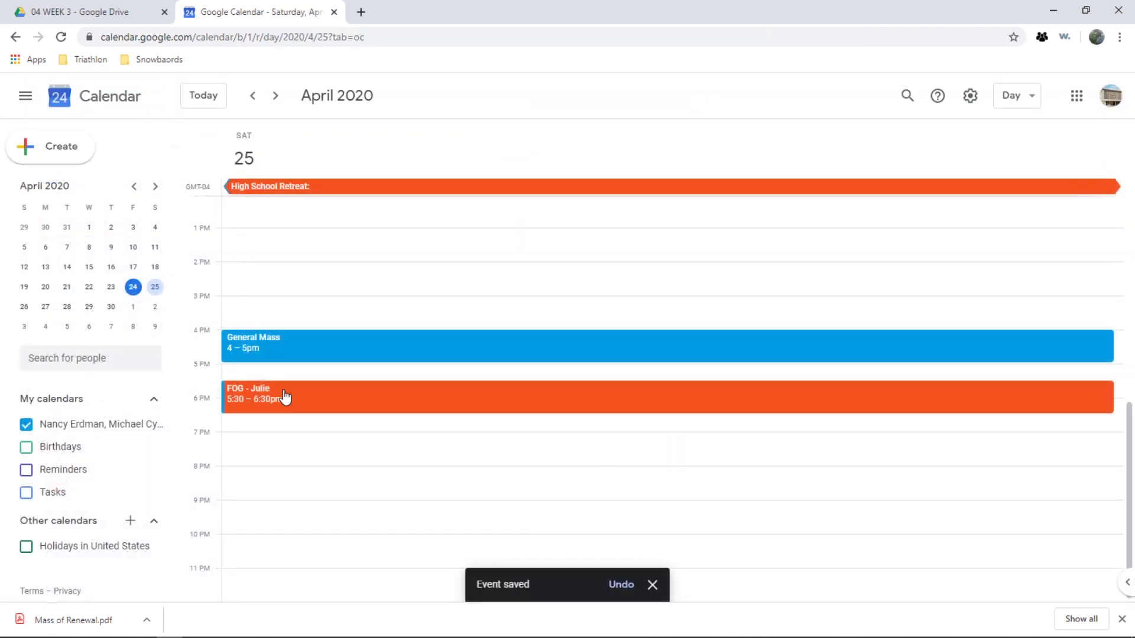
Open the Sunday April 26 4:30pm Contemporary Mass event for editing
{"action": "left_click", "coordinate": [280, 100]}
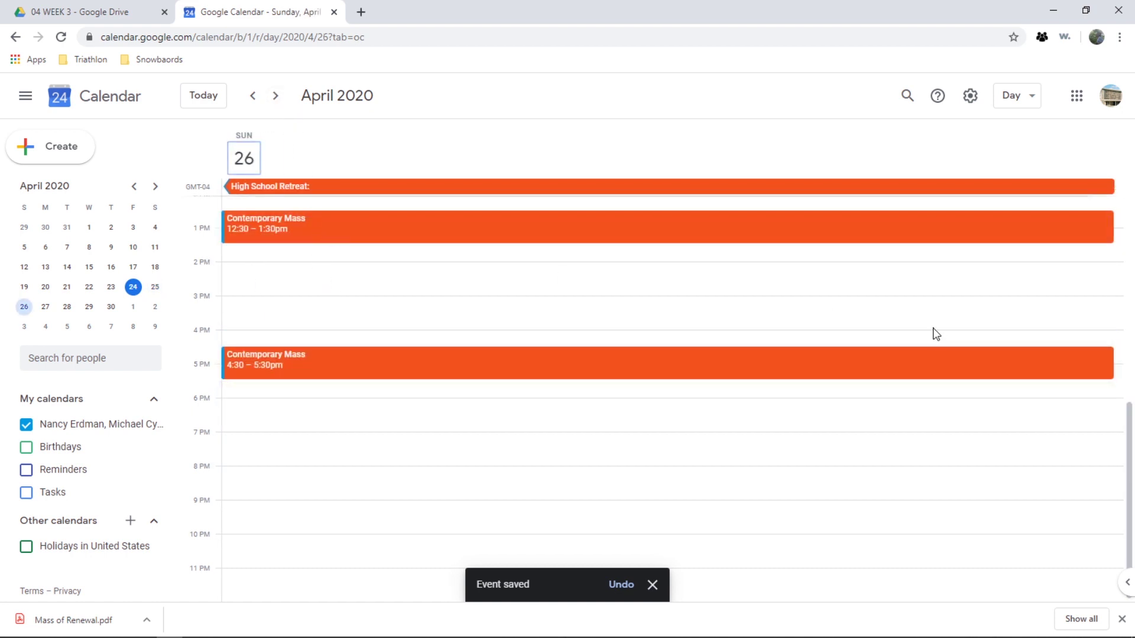
{"action": "left_click", "coordinate": [329, 362]}
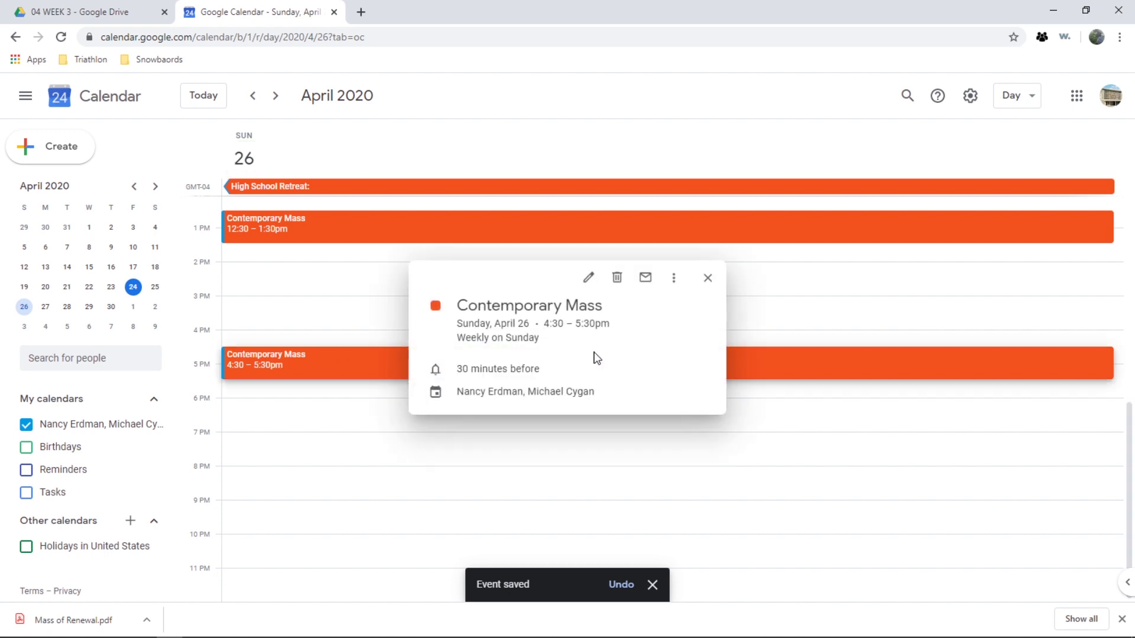
{"action": "left_click", "coordinate": [595, 278]}
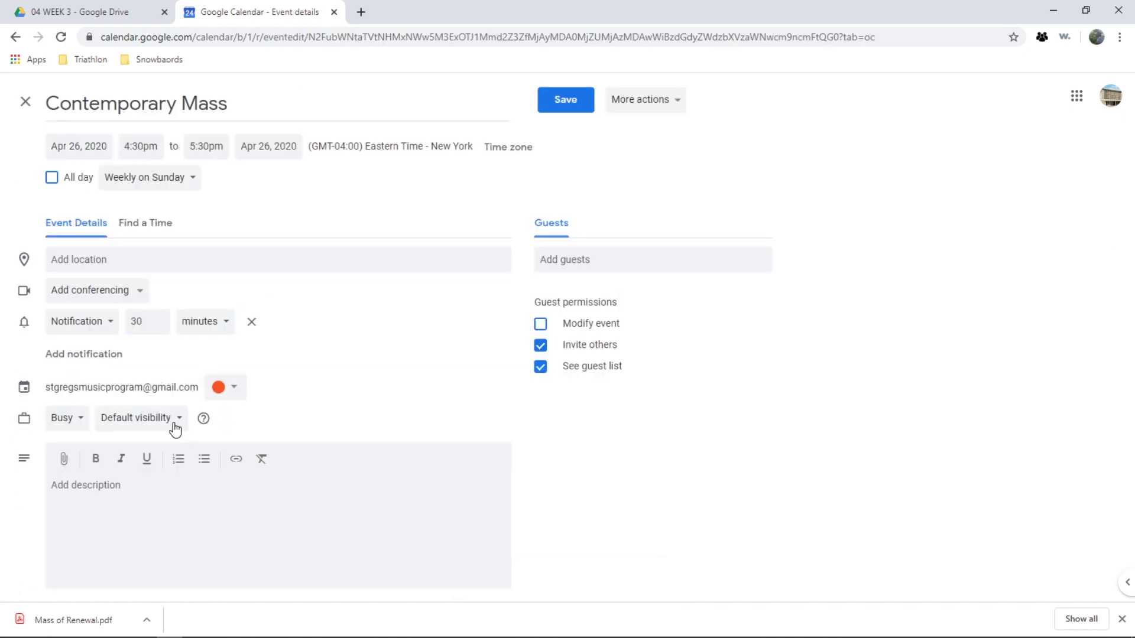
Attach the April 26th 2020 PDF from recent files, save this occurrence only, and return to today
{"action": "left_click", "coordinate": [64, 460]}
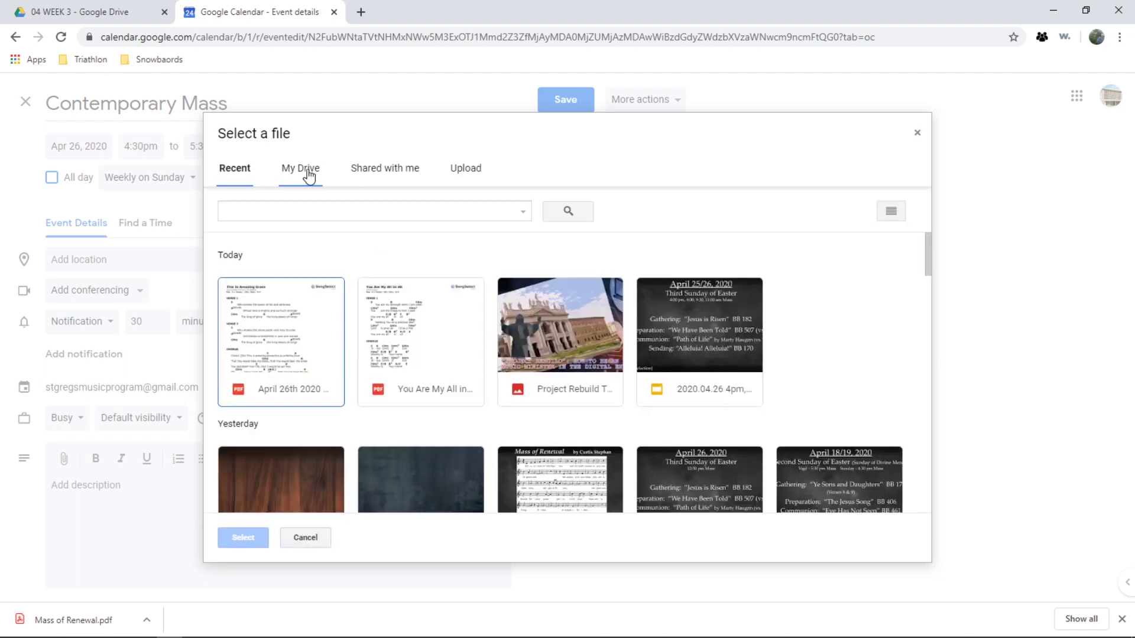
{"action": "left_click", "coordinate": [314, 346]}
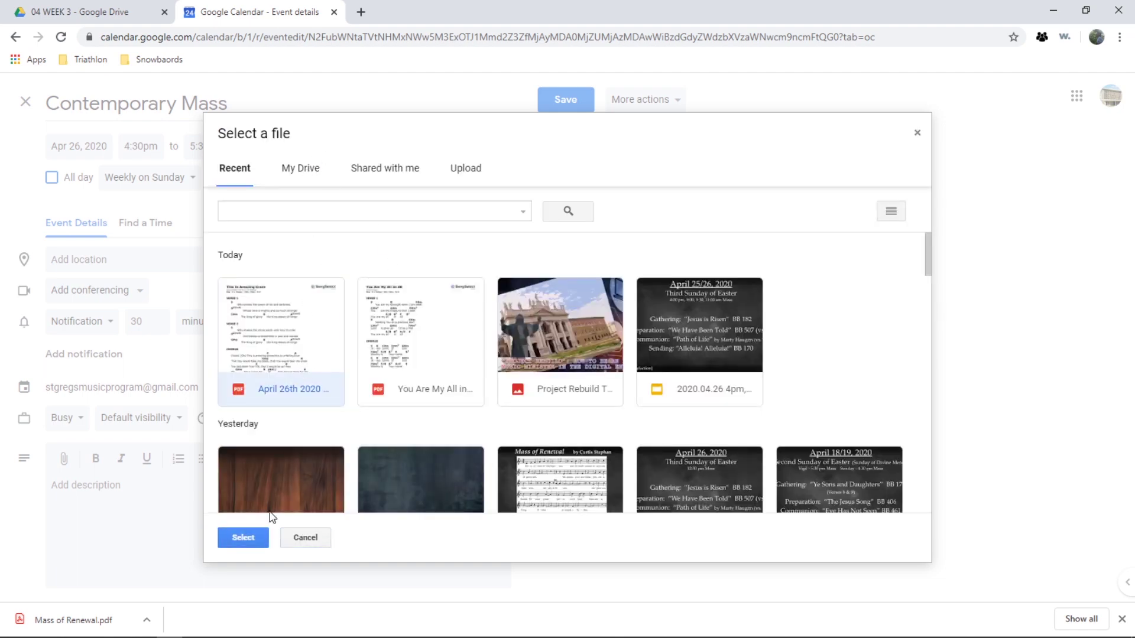
{"action": "left_click", "coordinate": [243, 538]}
{"action": "left_click", "coordinate": [567, 101]}
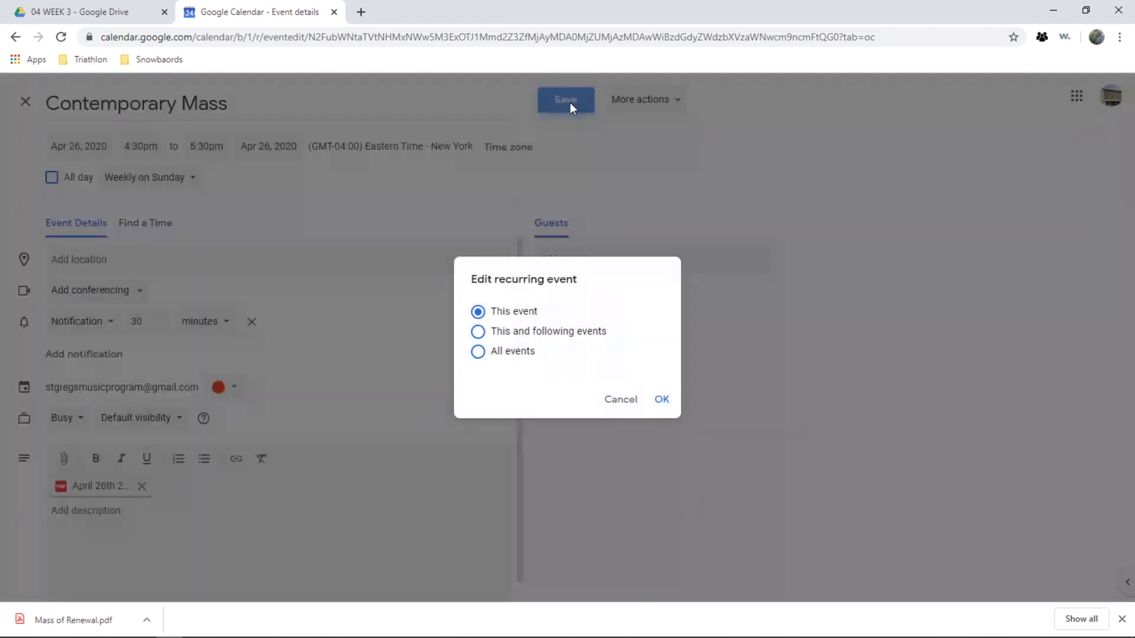
{"action": "left_click", "coordinate": [661, 400]}
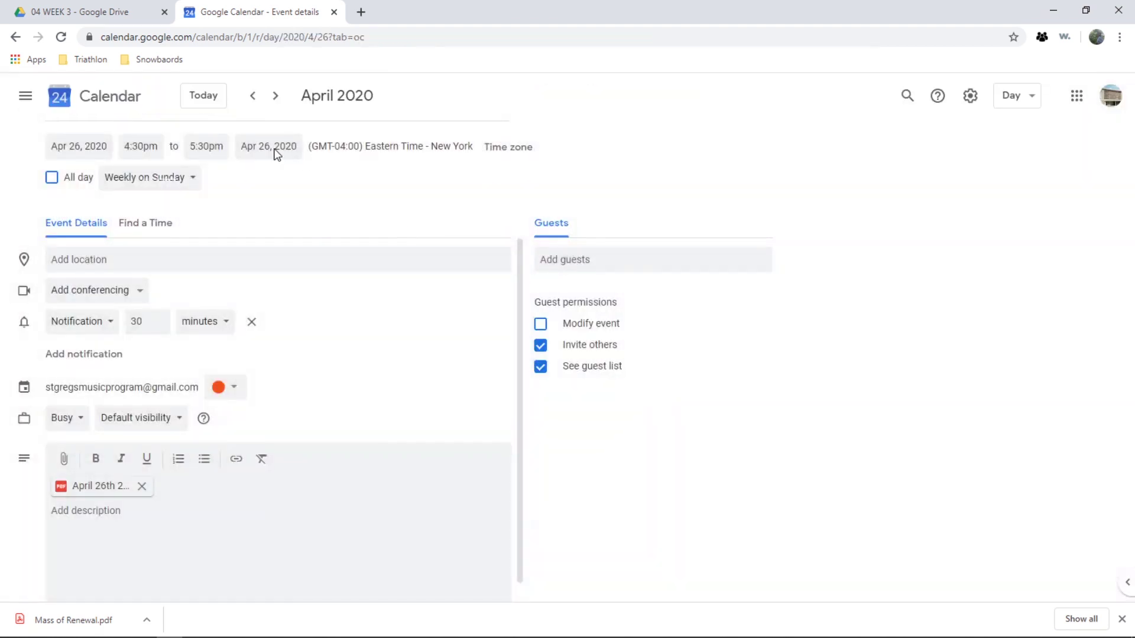
{"action": "left_click", "coordinate": [204, 98]}
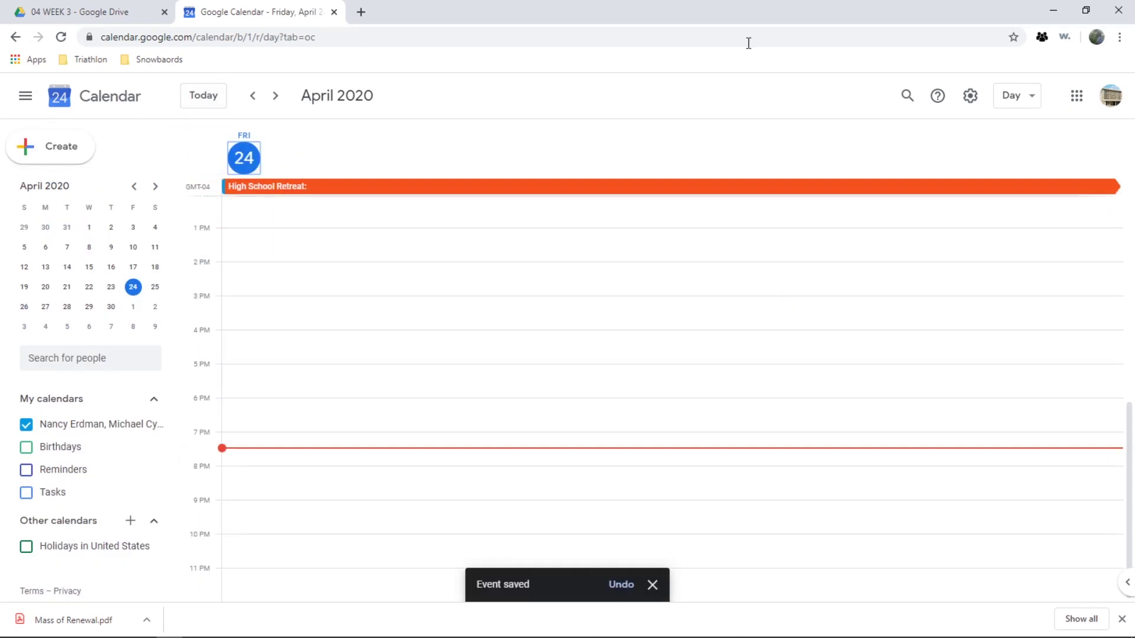
Switch Google Calendar to Month view and check Sunday April 26's full event list
{"action": "left_click", "coordinate": [1028, 95]}
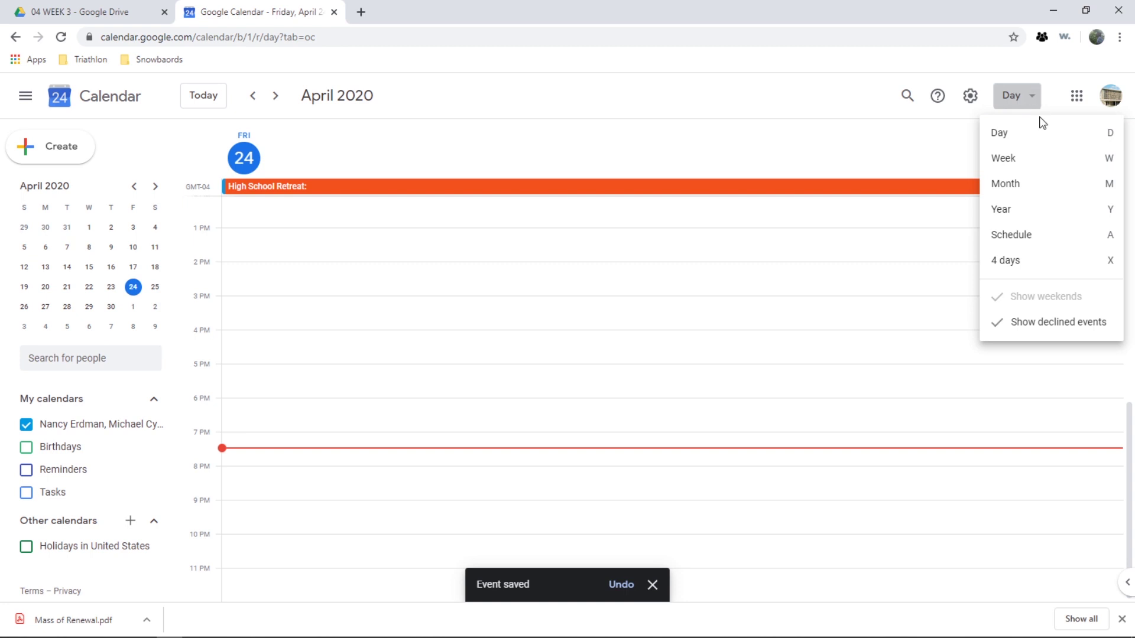
{"action": "left_click", "coordinate": [1046, 185]}
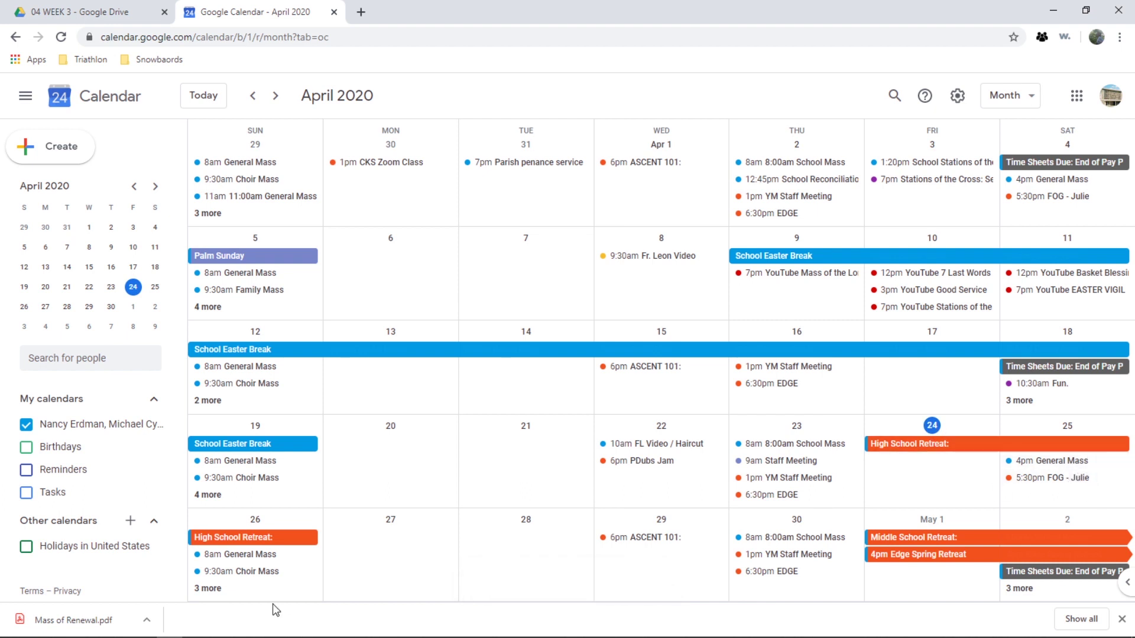
{"action": "left_click", "coordinate": [229, 591]}
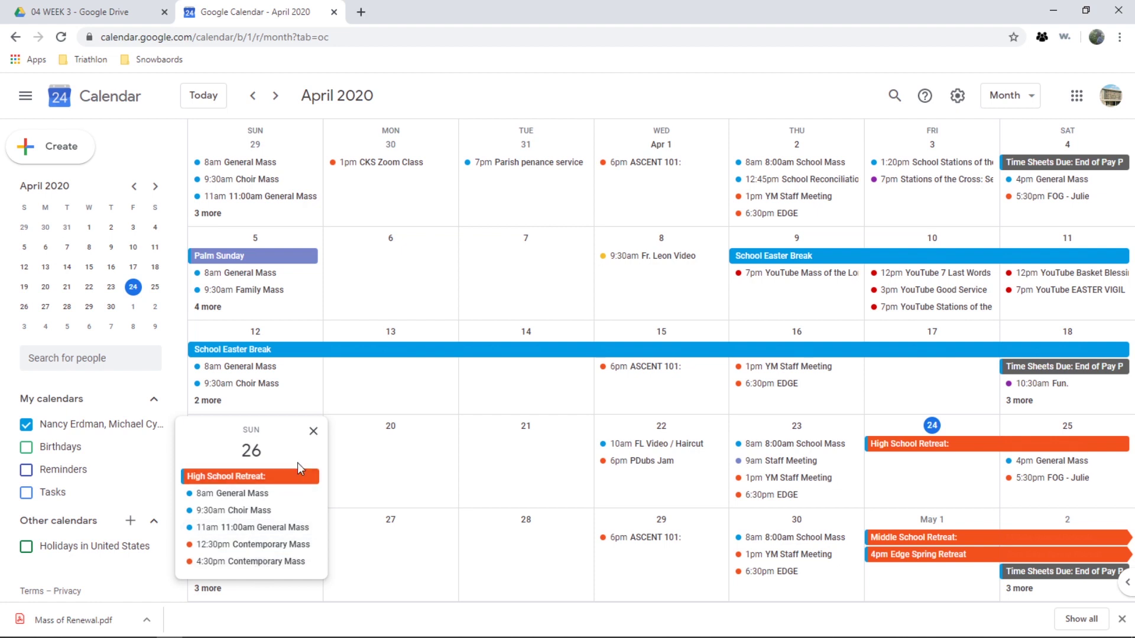
{"action": "left_click", "coordinate": [314, 432]}
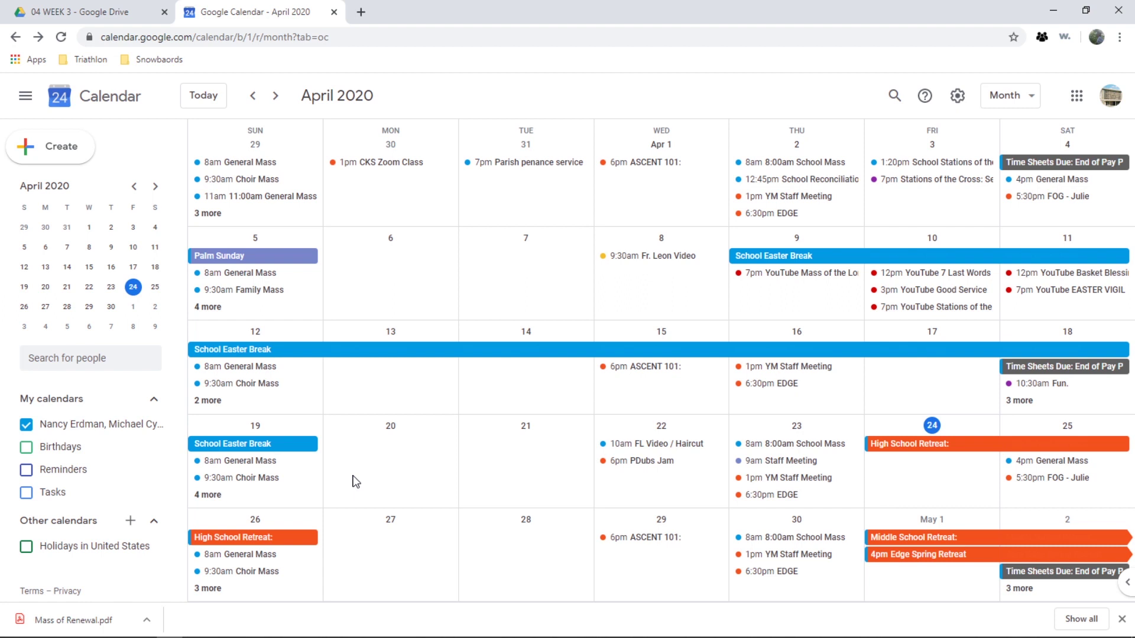